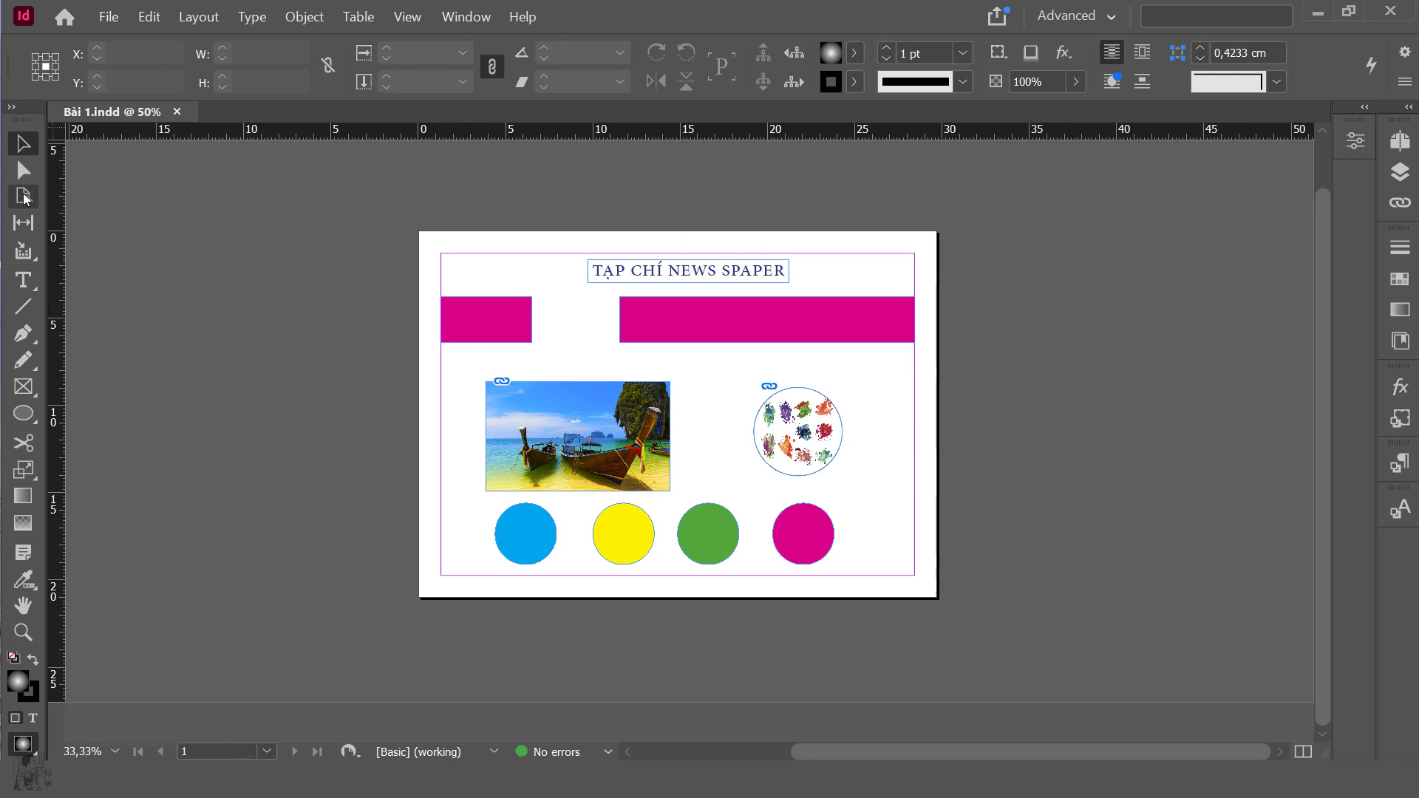
Move the row of four coloured circles together slightly right, centring it at about X 15.5 cm.
click(25, 253)
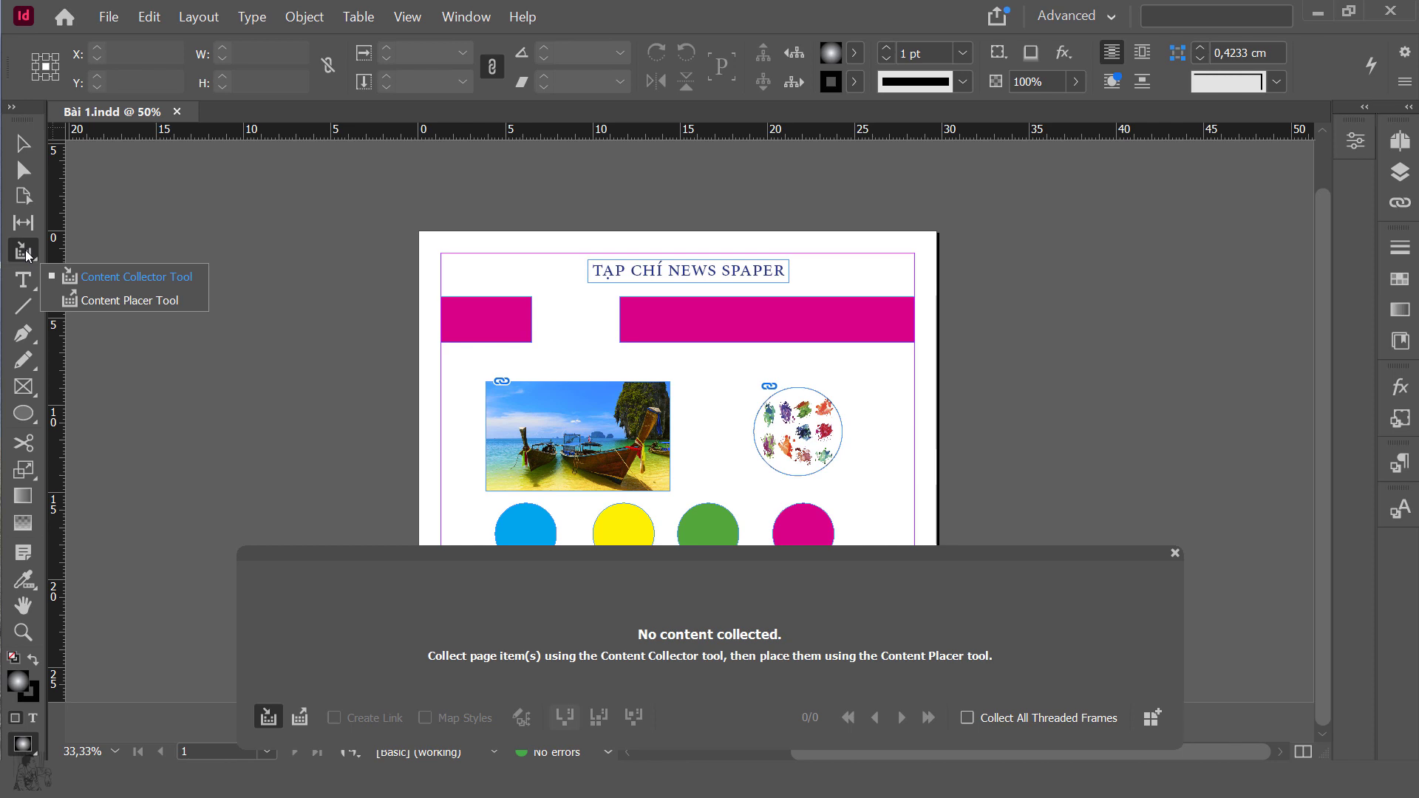
key(v)
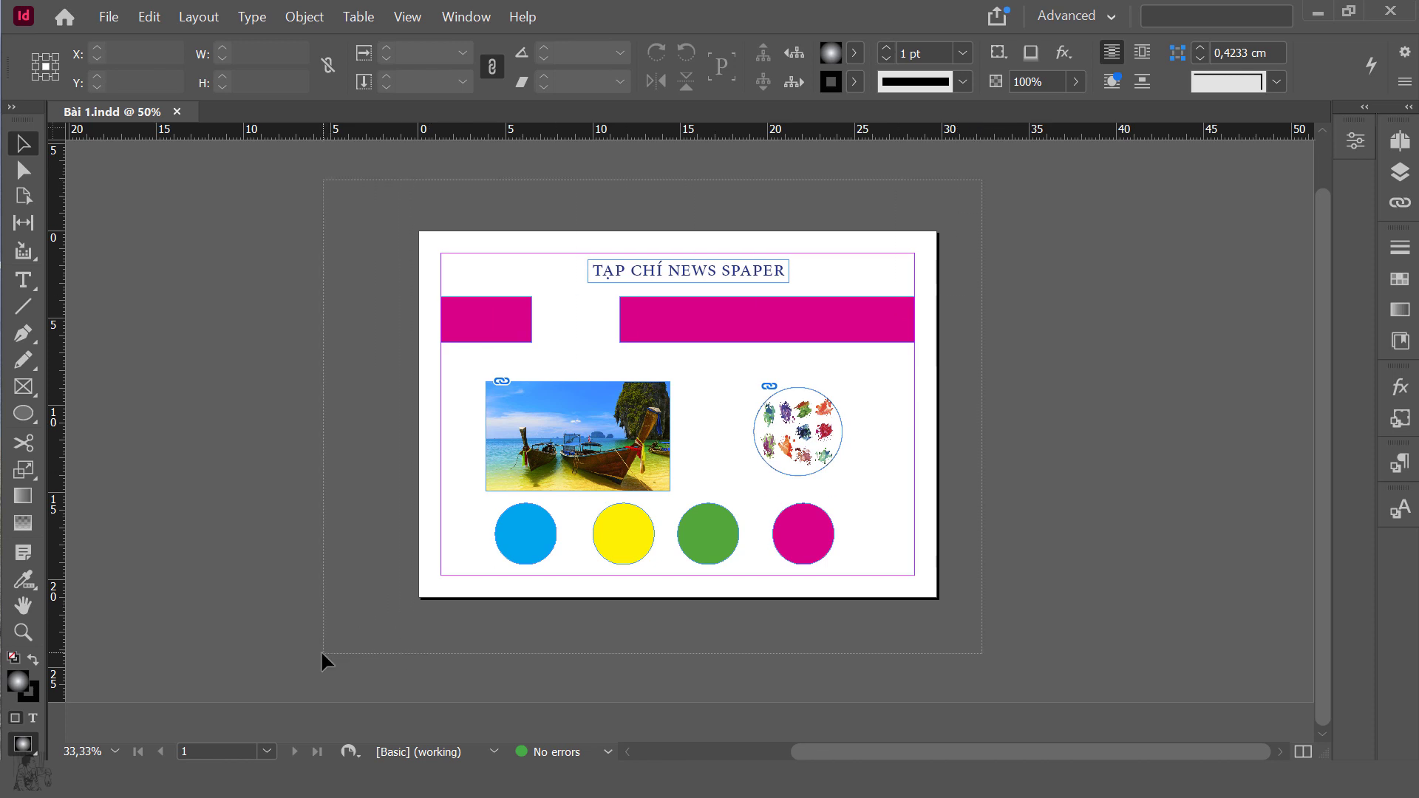
drag(322, 654, 321, 653)
click(1068, 309)
drag(1004, 169, 303, 668)
drag(868, 520, 491, 565)
drag(631, 545, 655, 545)
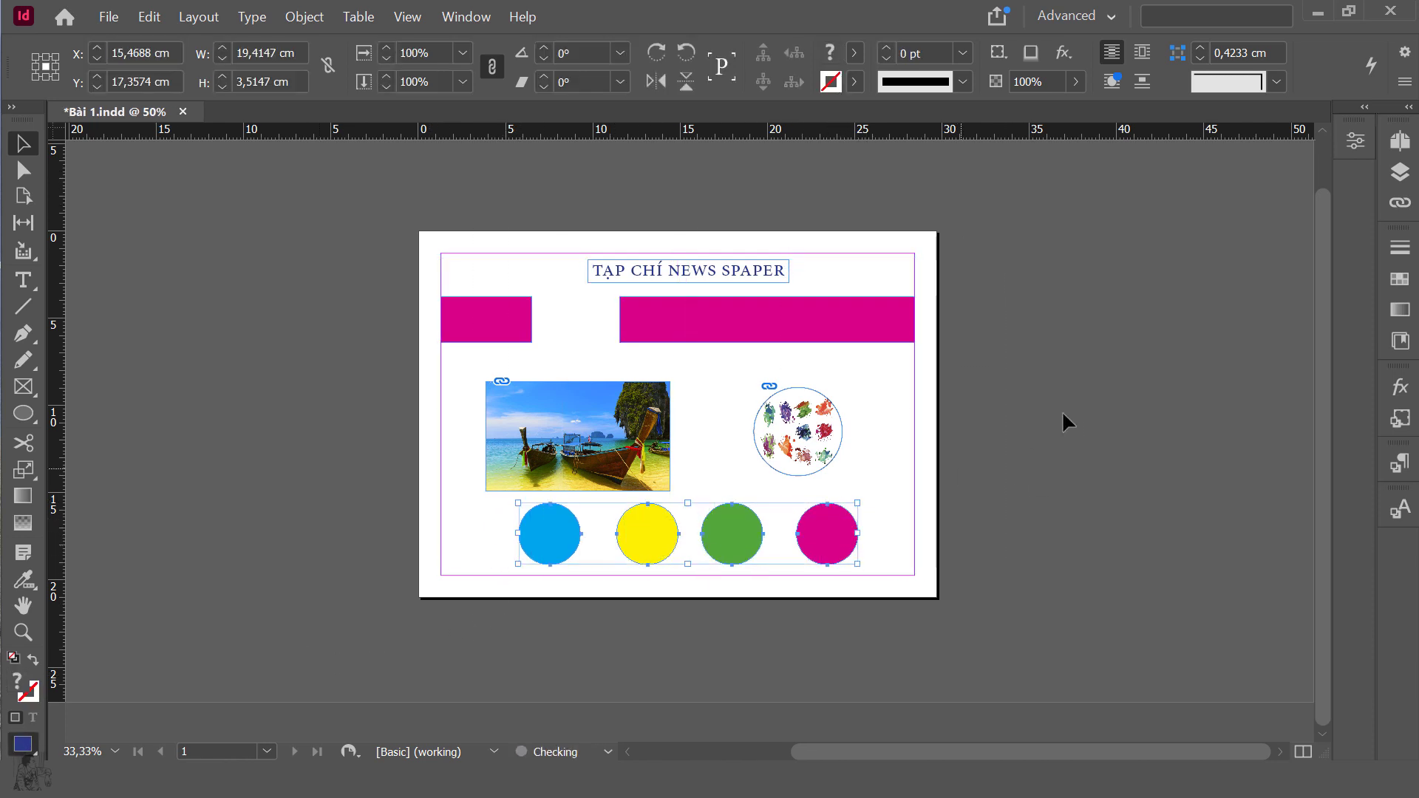
click(1067, 422)
Examine the page's objects one by one: the title, magenta bar, boat photo, paint-splash picture and coloured circles.
click(712, 277)
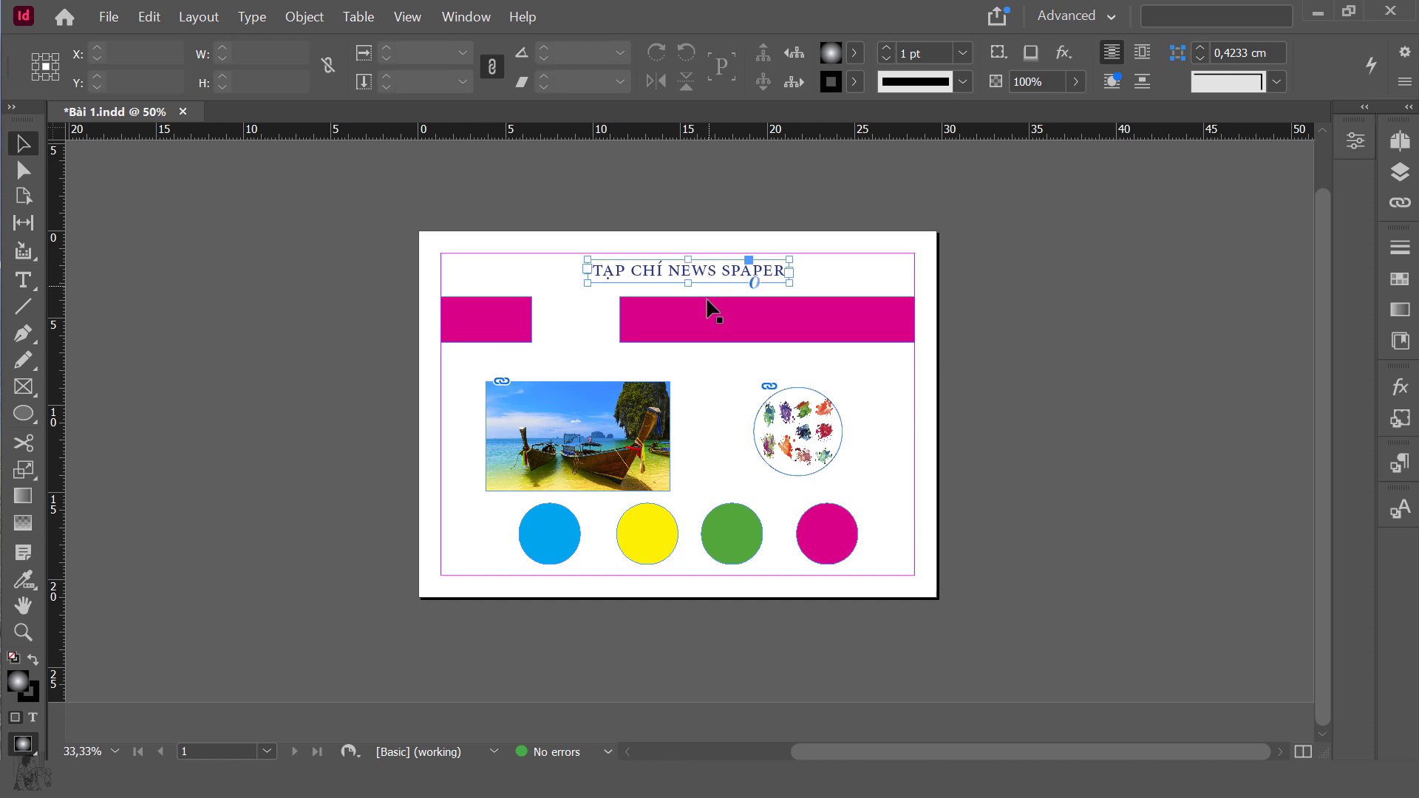
click(674, 326)
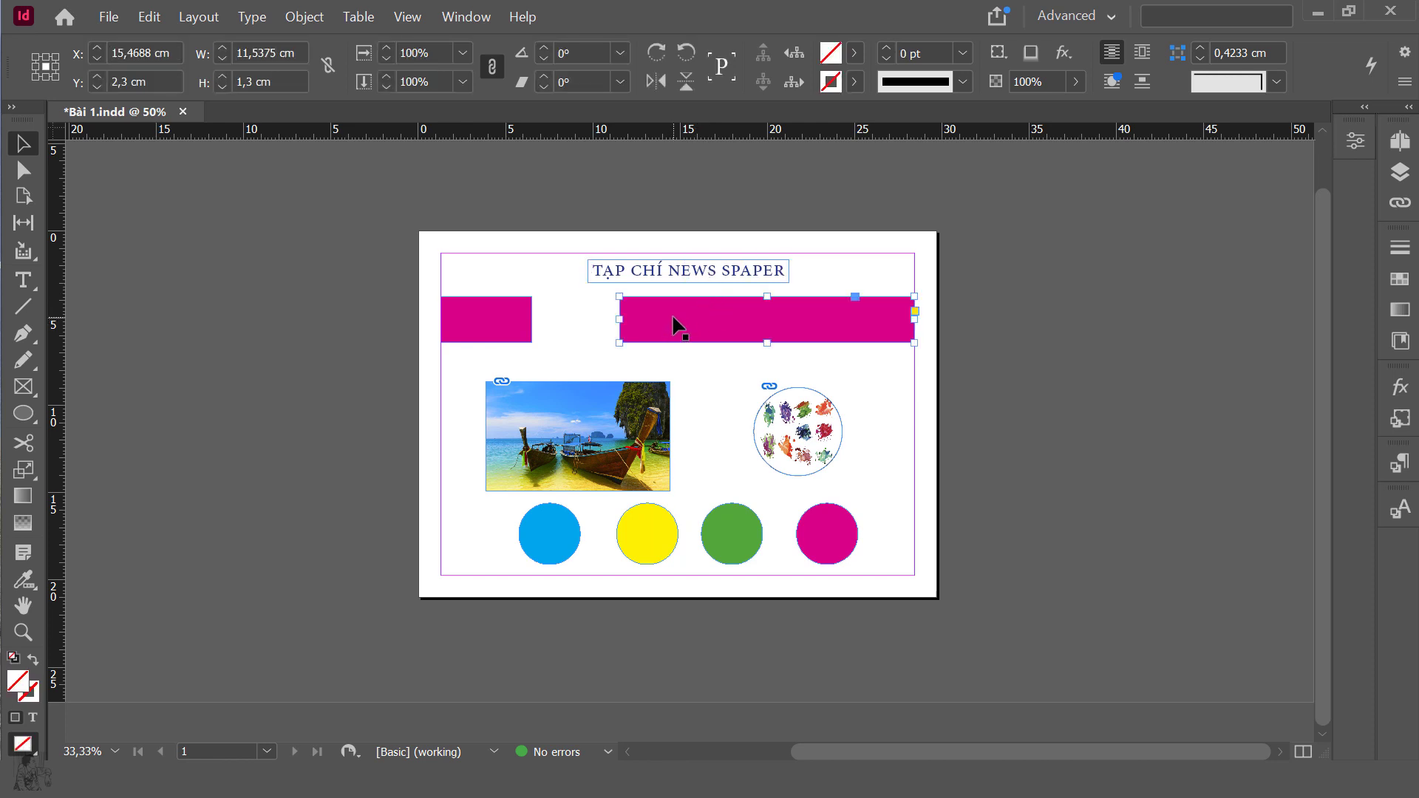
click(806, 420)
click(565, 427)
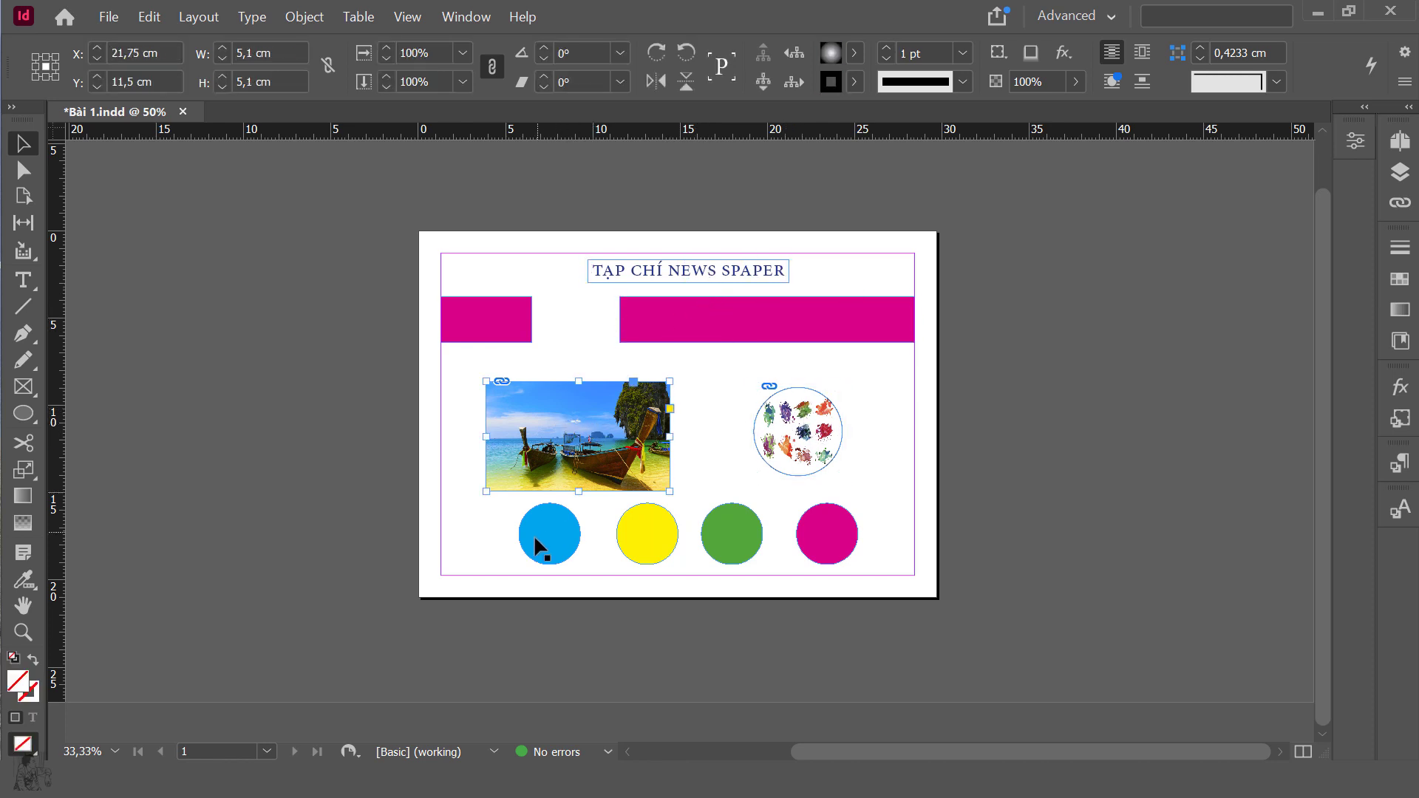
click(538, 547)
click(840, 536)
click(686, 531)
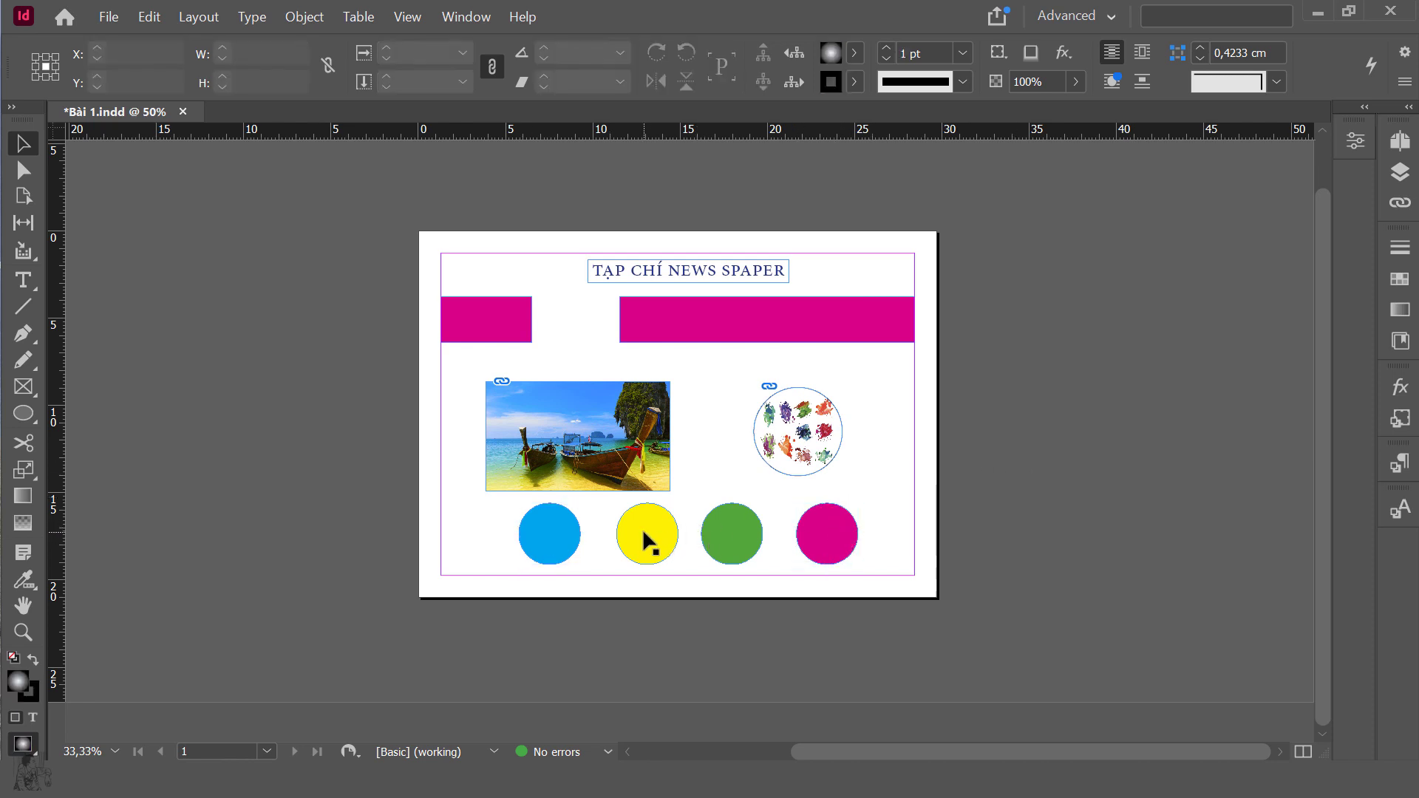
click(641, 529)
click(530, 527)
click(998, 435)
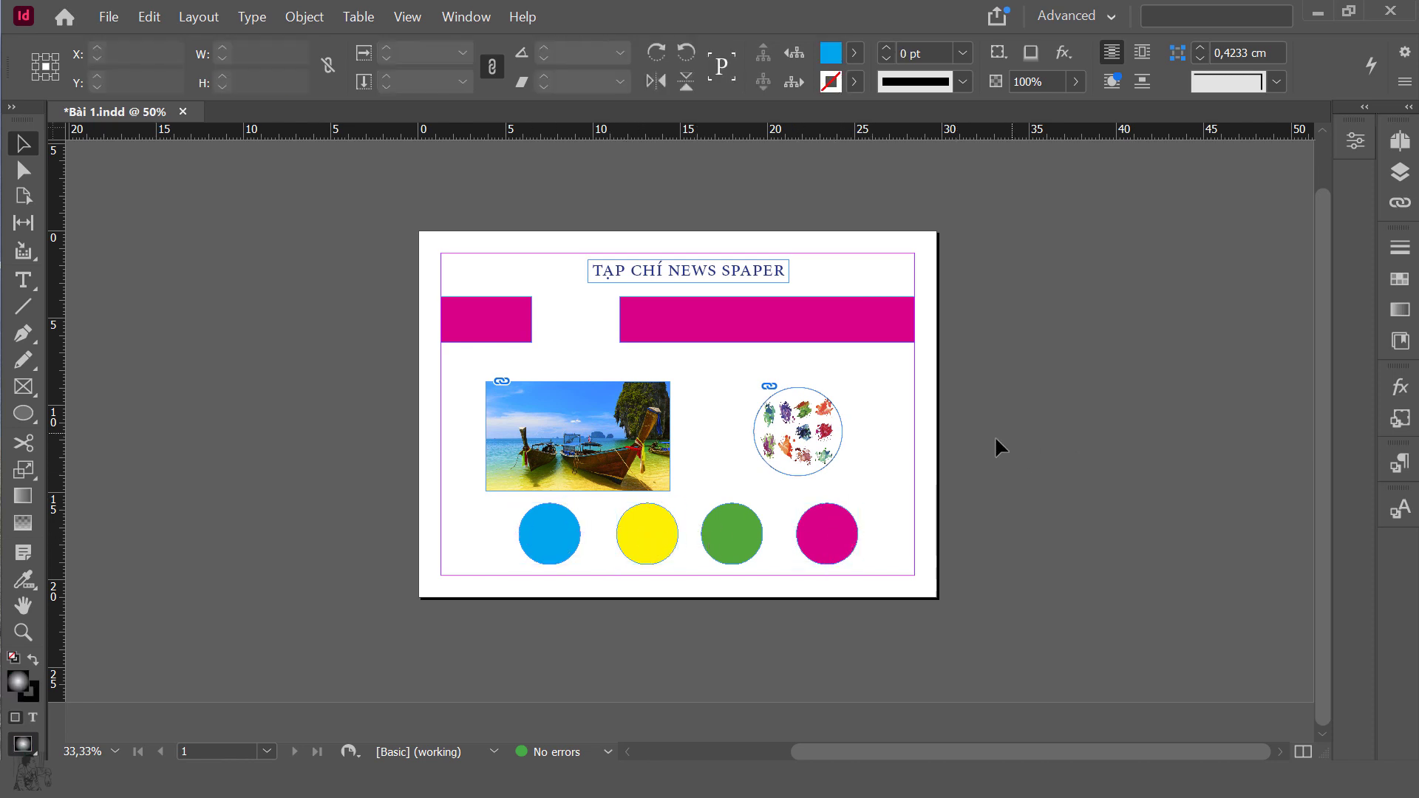
Give the blue circle a 6 pt stroke in the red swatch C=15 M=100 Y=100 K=0.
click(567, 542)
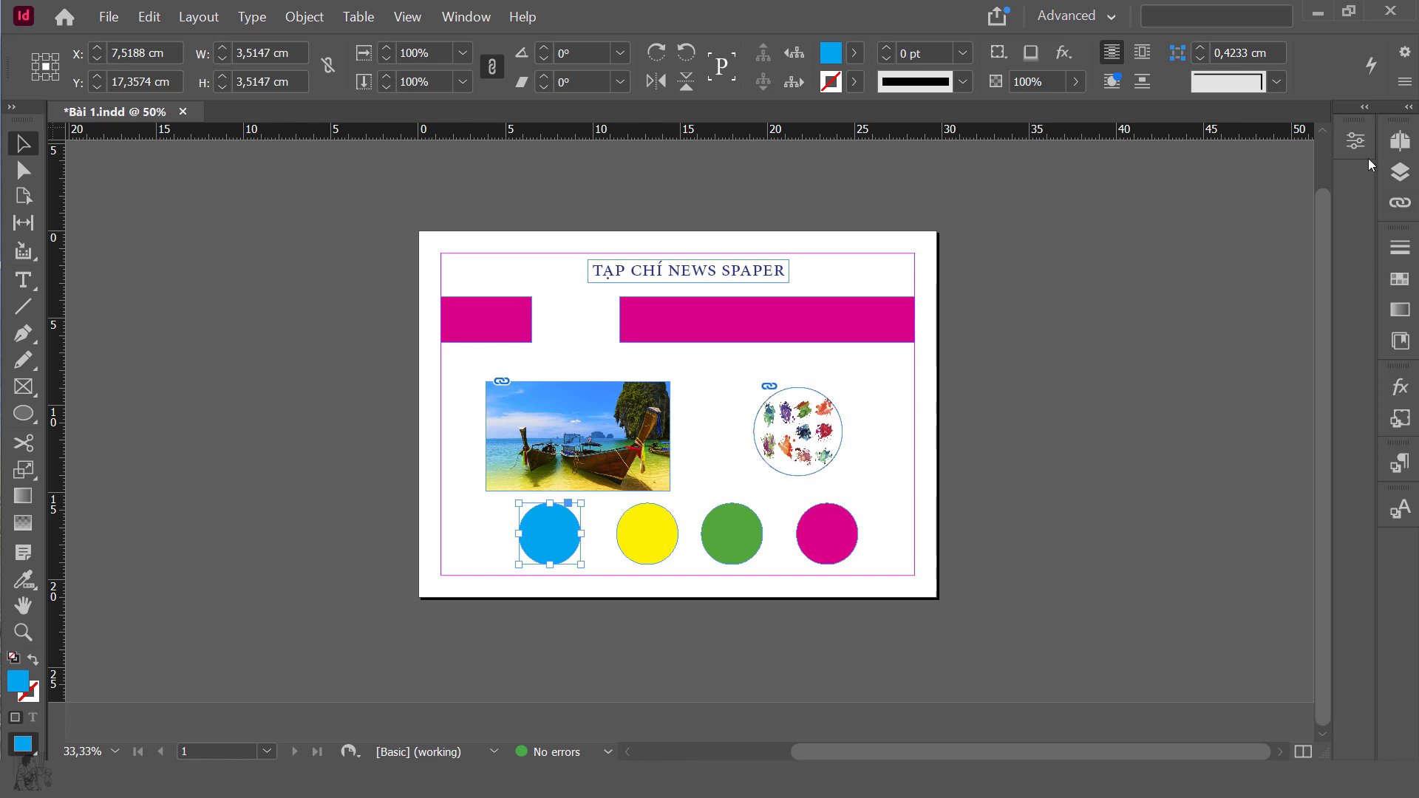
click(1356, 140)
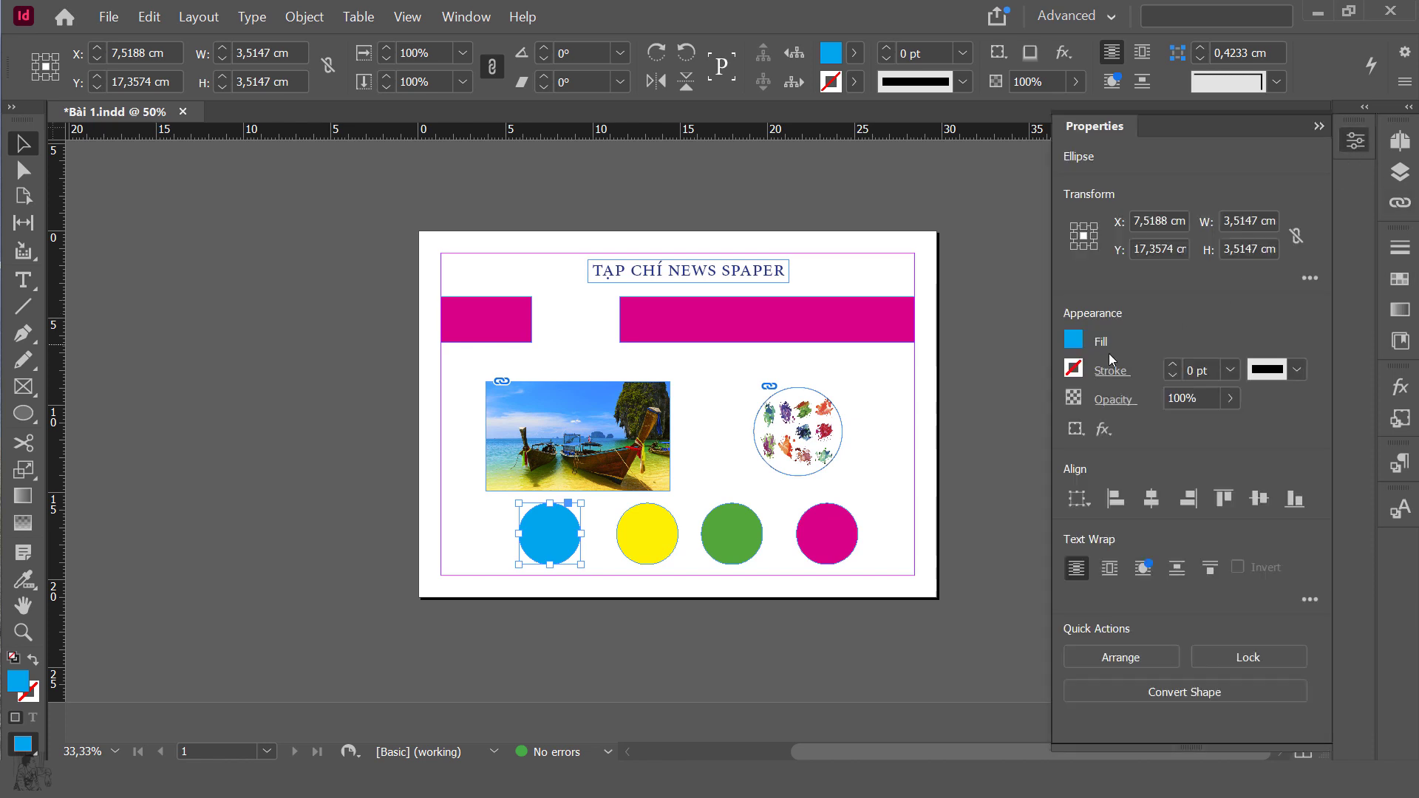
click(1231, 370)
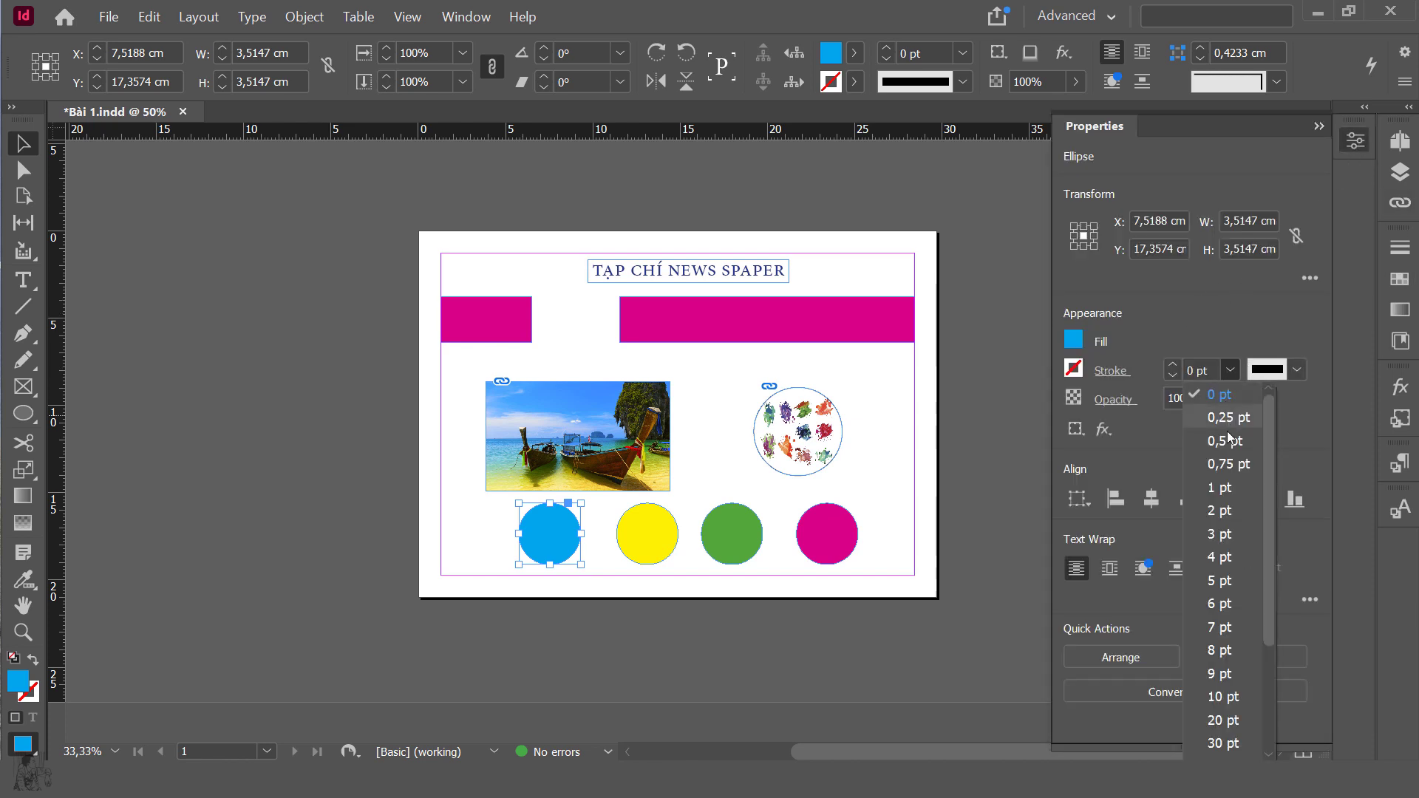
click(1223, 604)
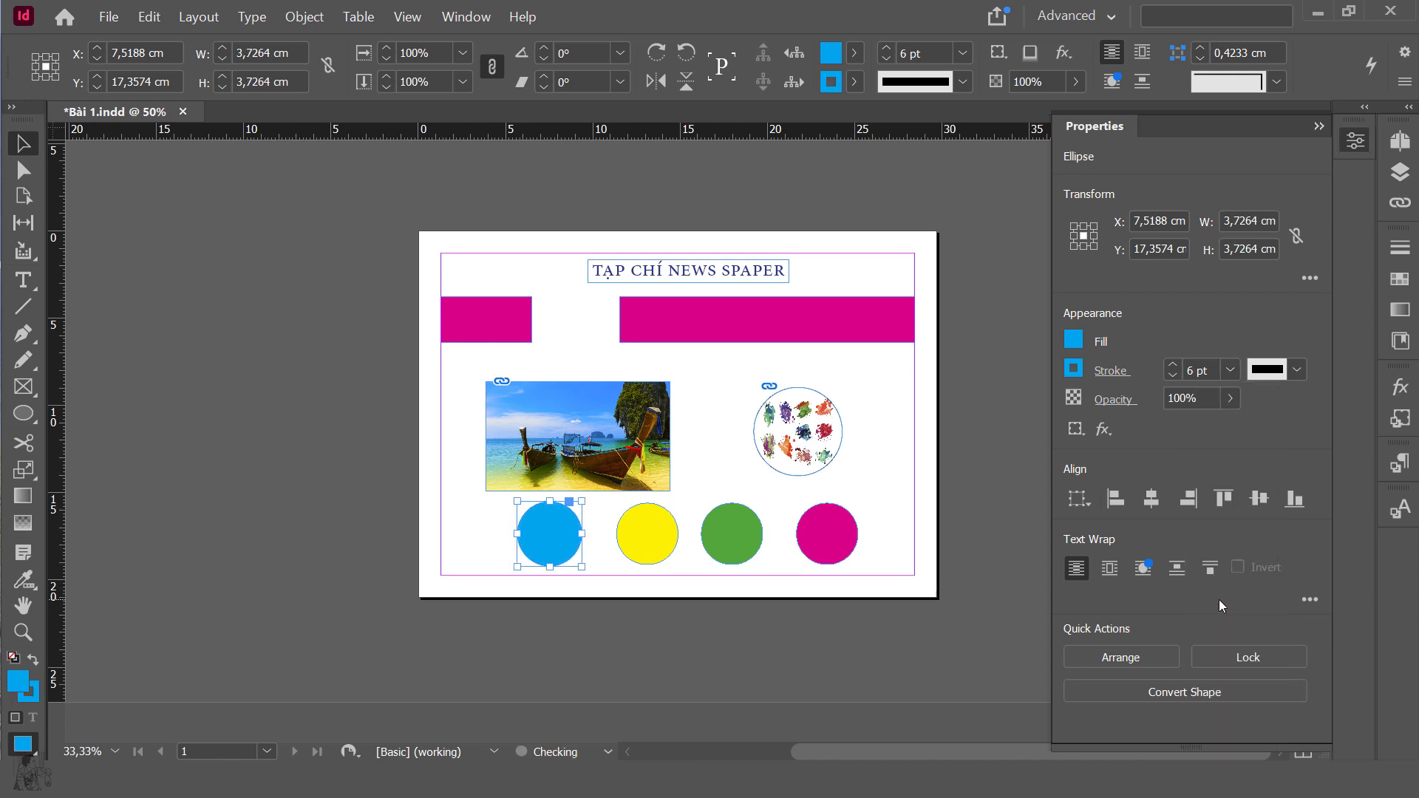
click(1074, 369)
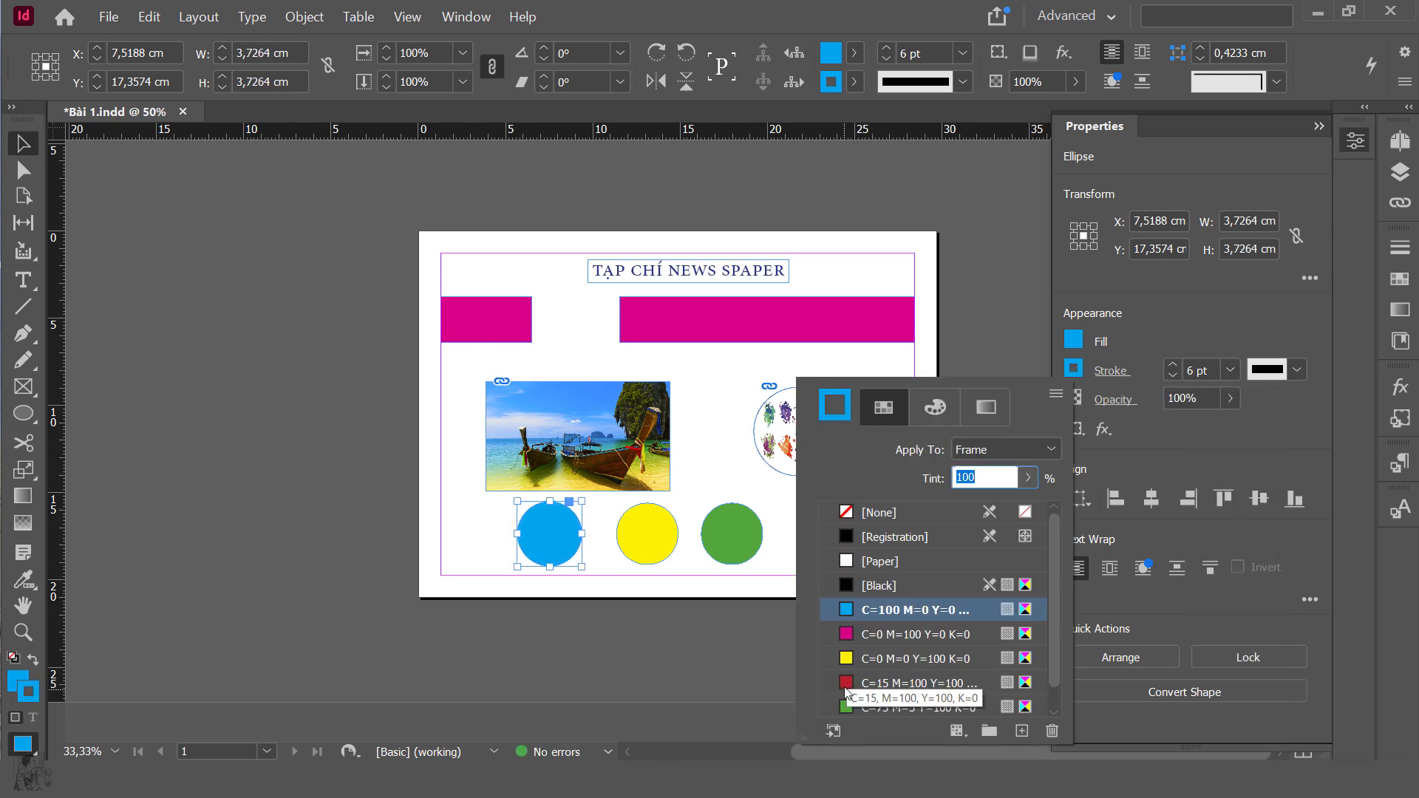
click(845, 686)
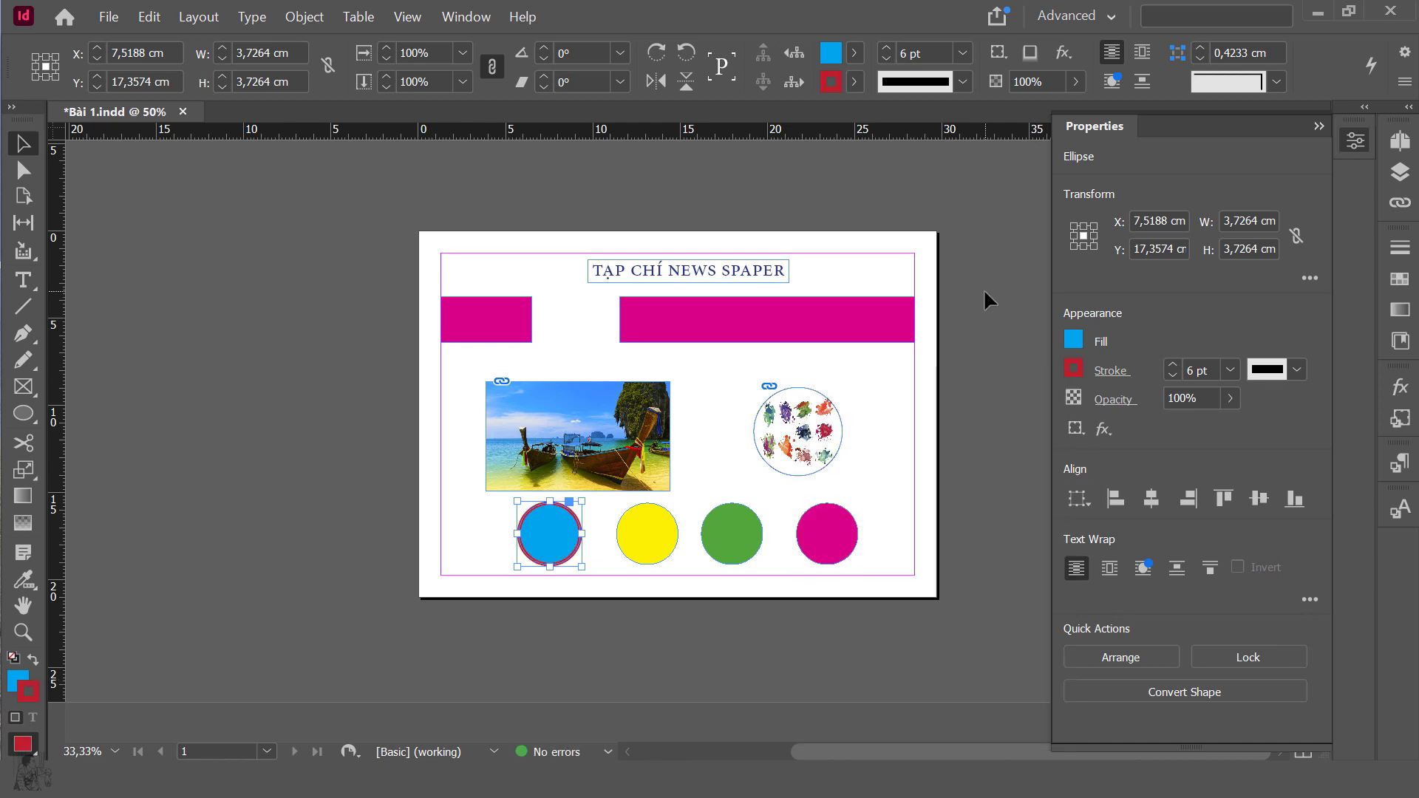
click(602, 504)
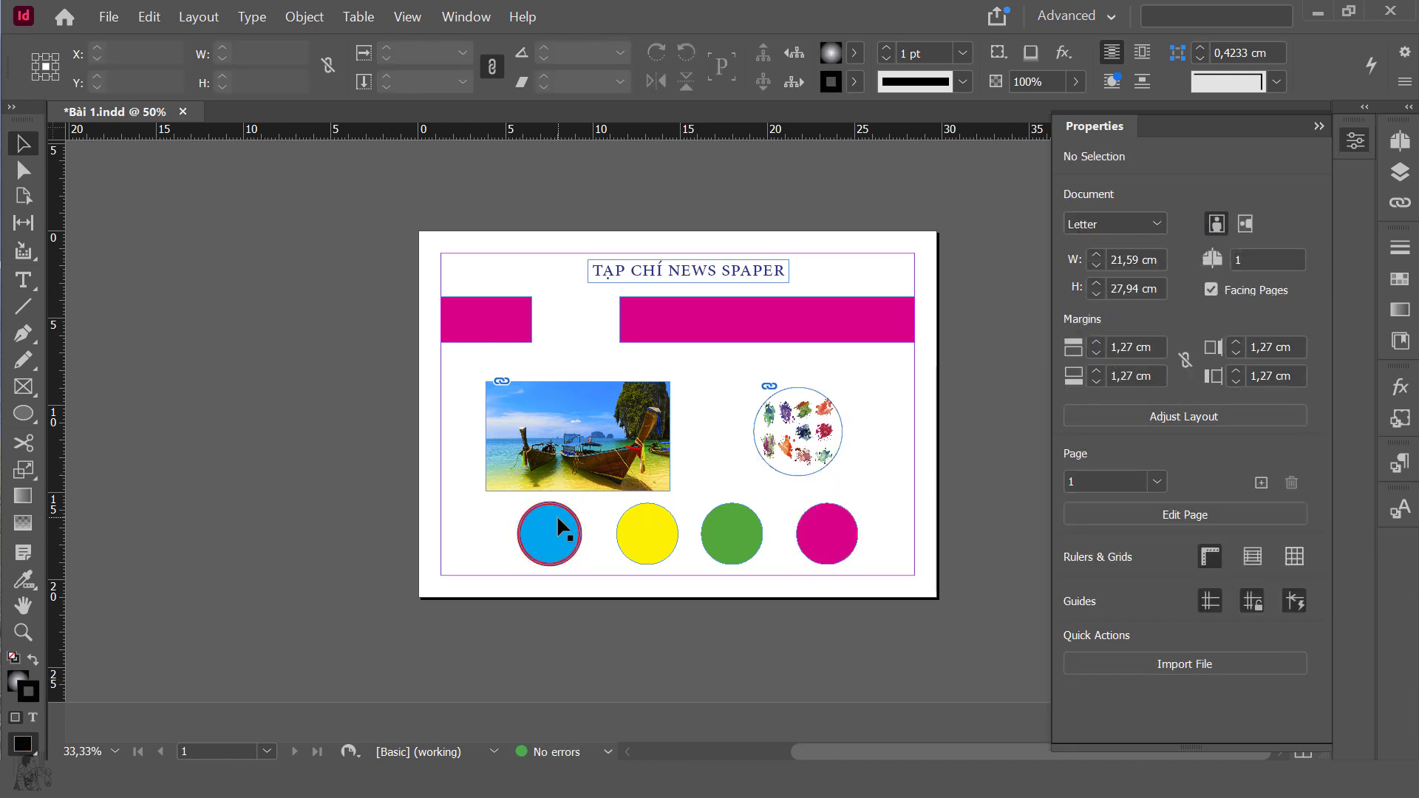
Save the document and check the blue circle's outline up close.
key(ctrl+s)
drag(495, 493, 603, 574)
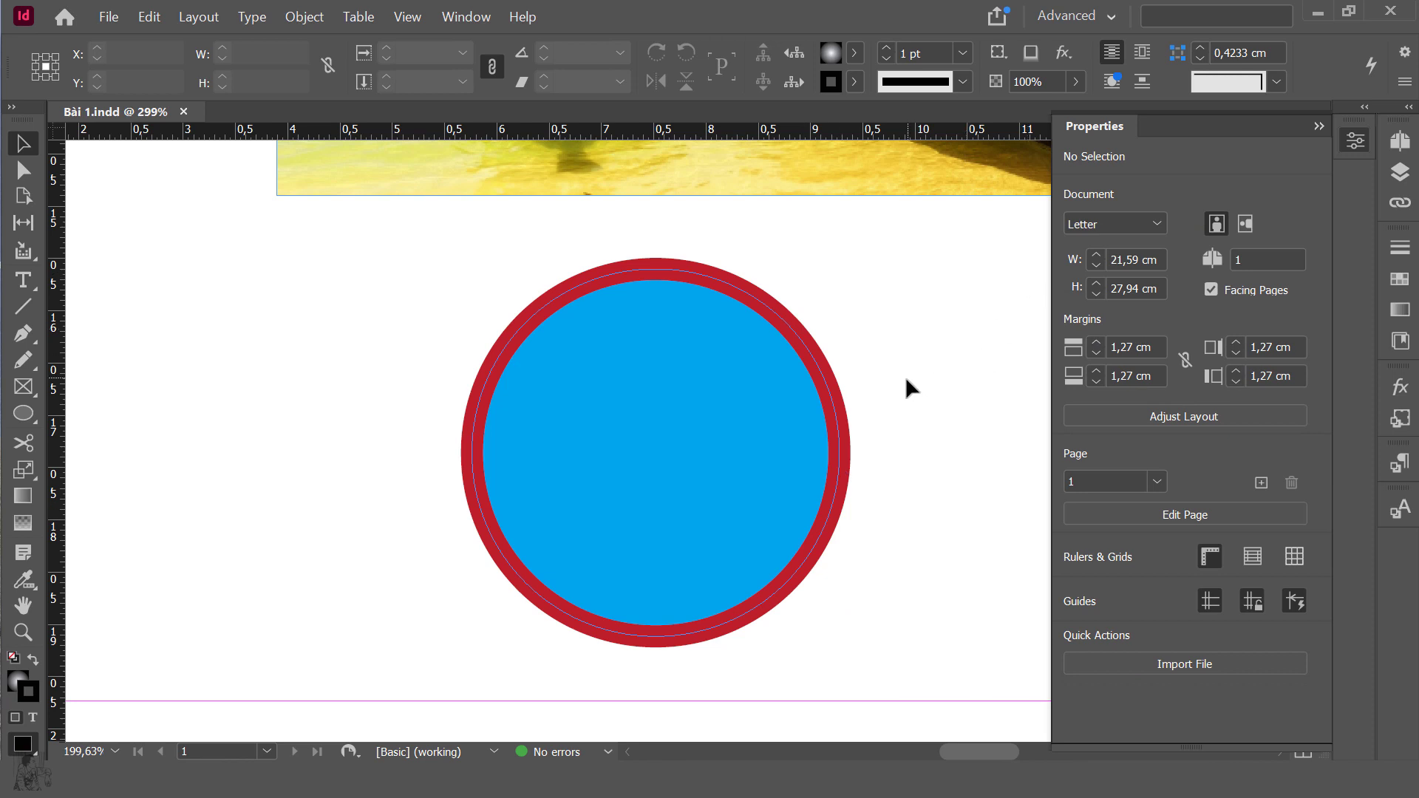
drag(923, 367, 907, 365)
drag(618, 308, 973, 580)
click(1320, 126)
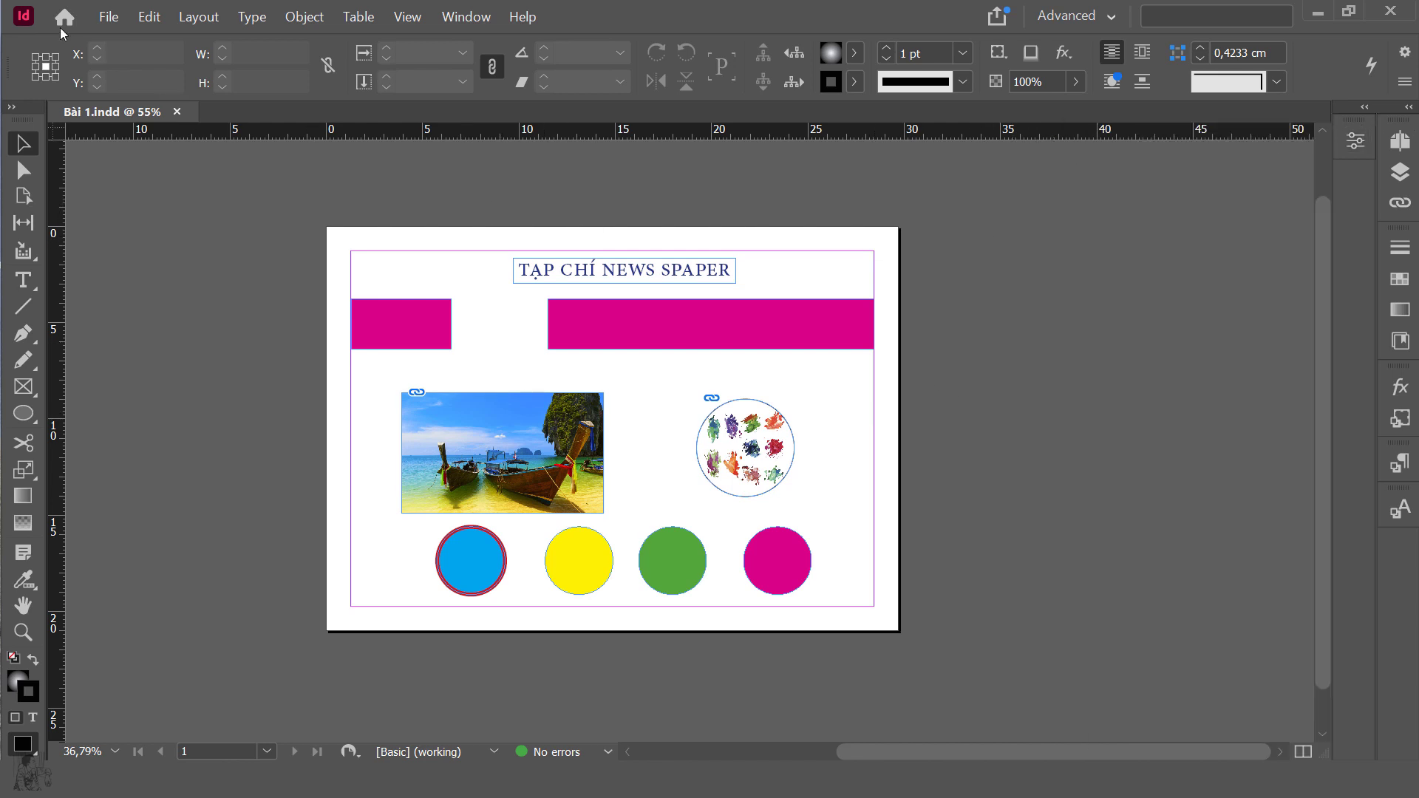
Create a new one-page Letter document for print in landscape orientation.
click(107, 19)
mouse_move(111, 37)
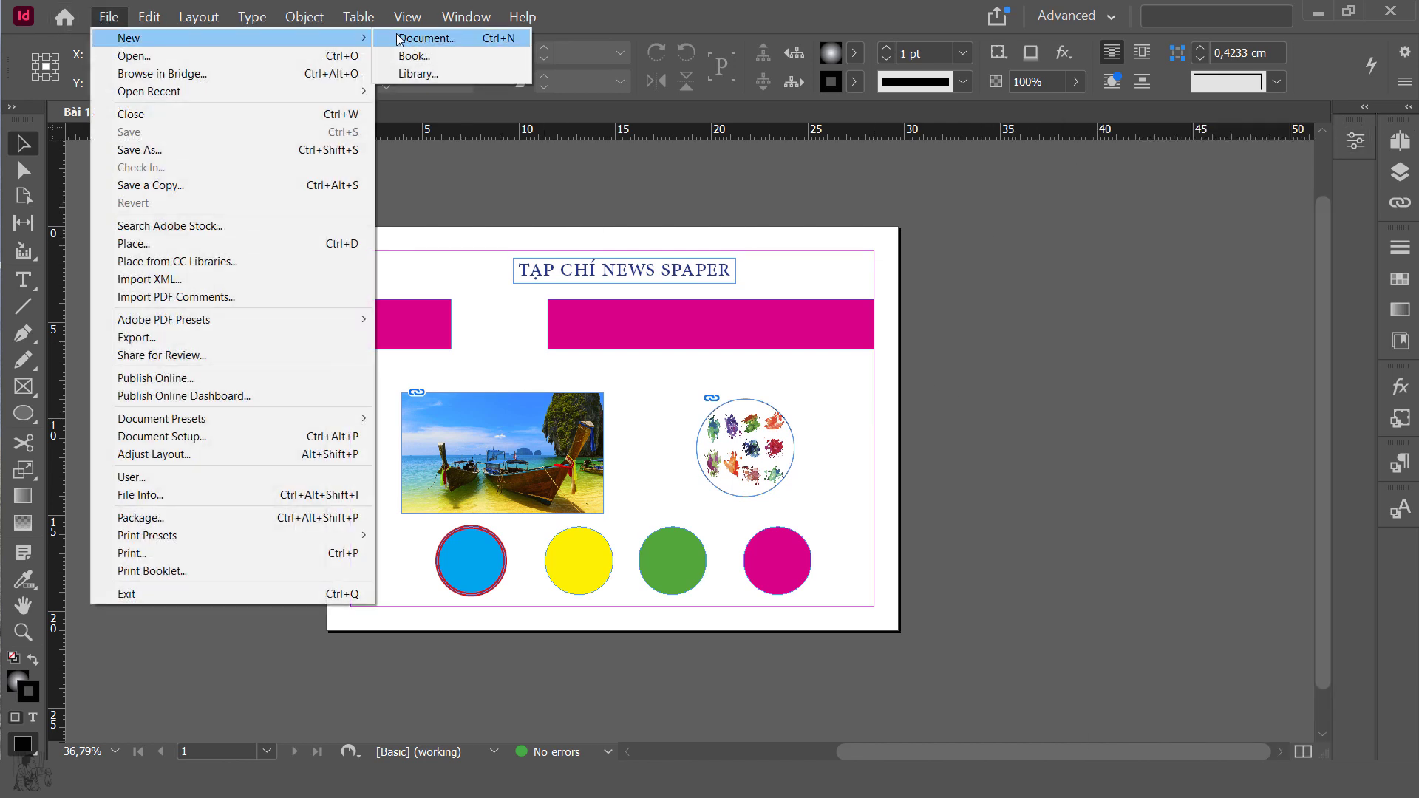
click(414, 38)
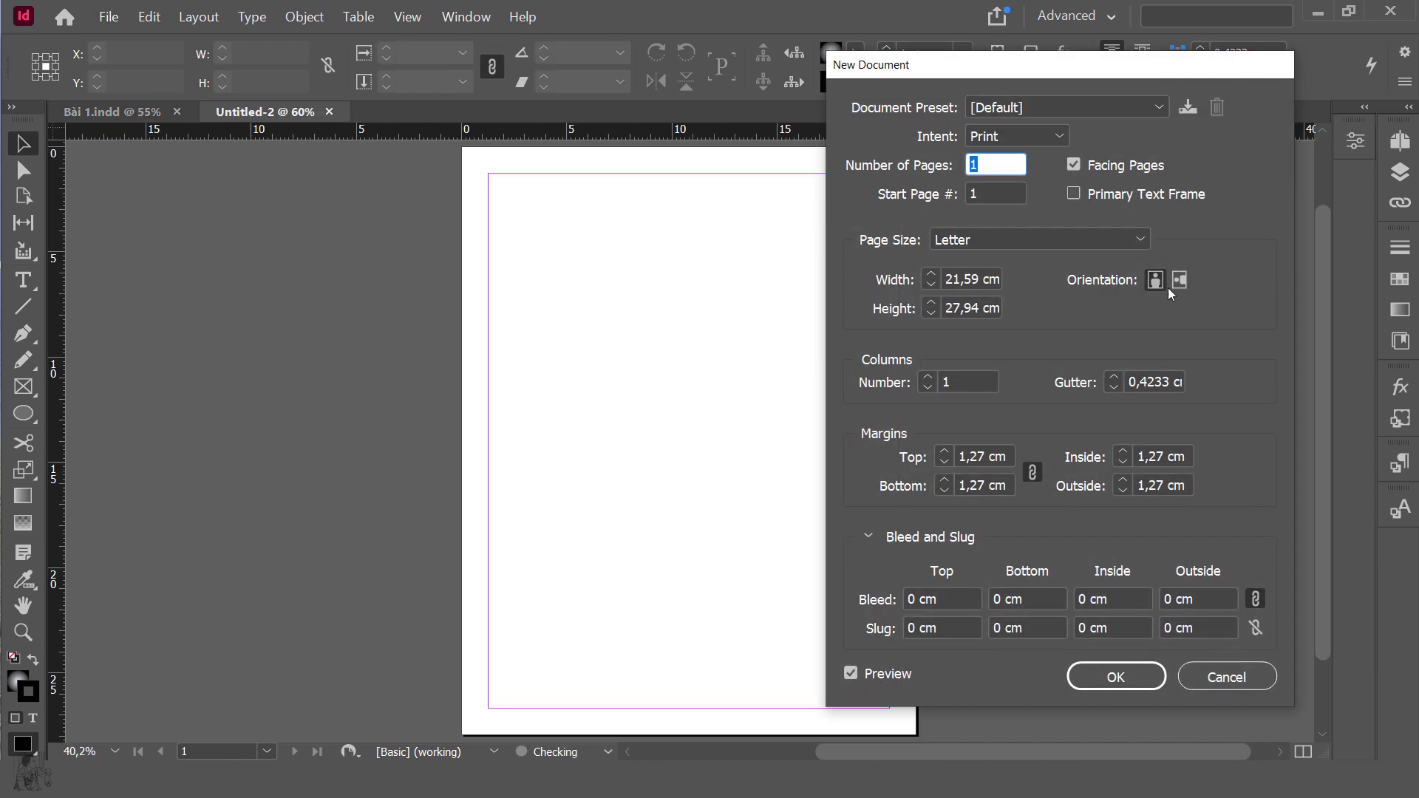
click(1179, 281)
click(1116, 676)
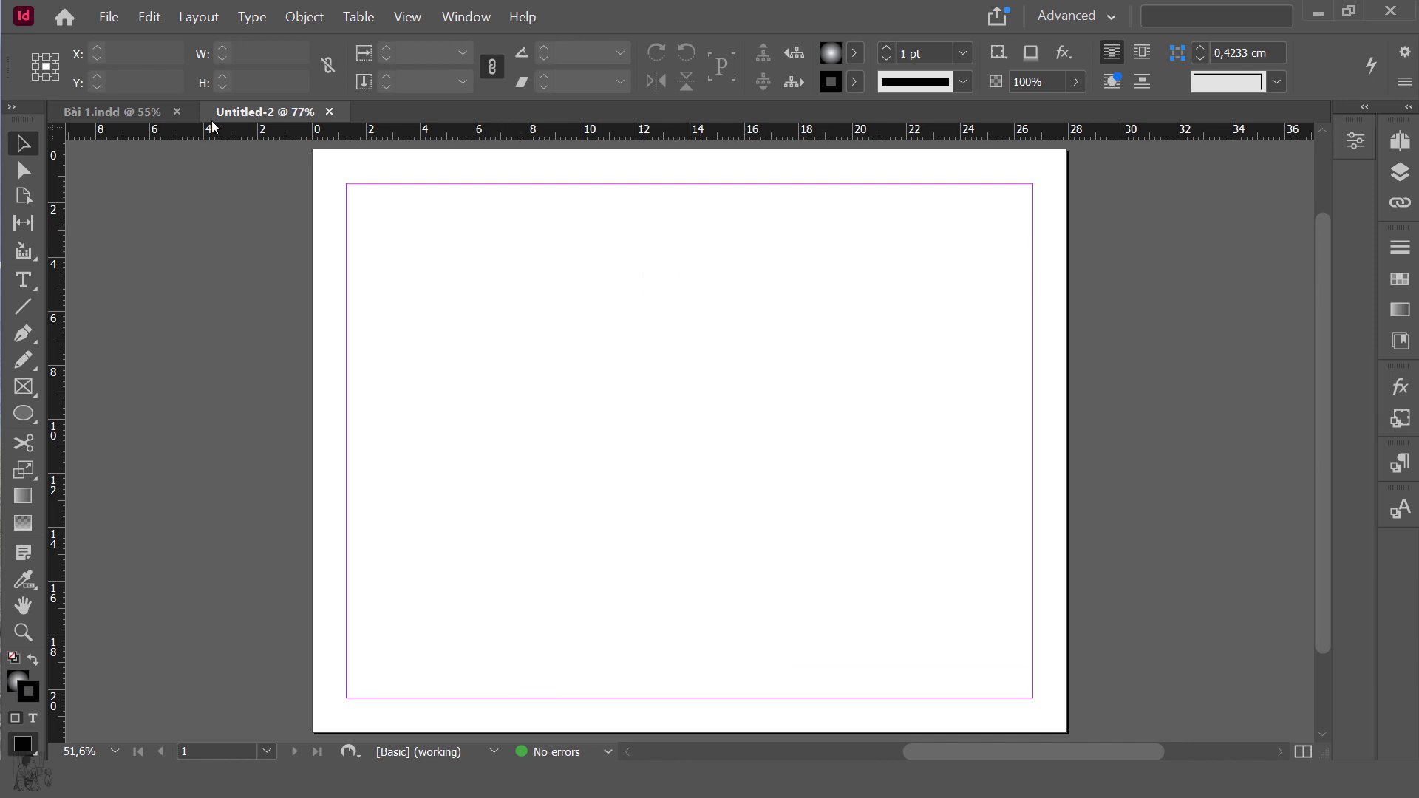
Return to Bài 1.indd, activate the Content Collector tool and move its conveyor clear of the coloured circles.
click(144, 112)
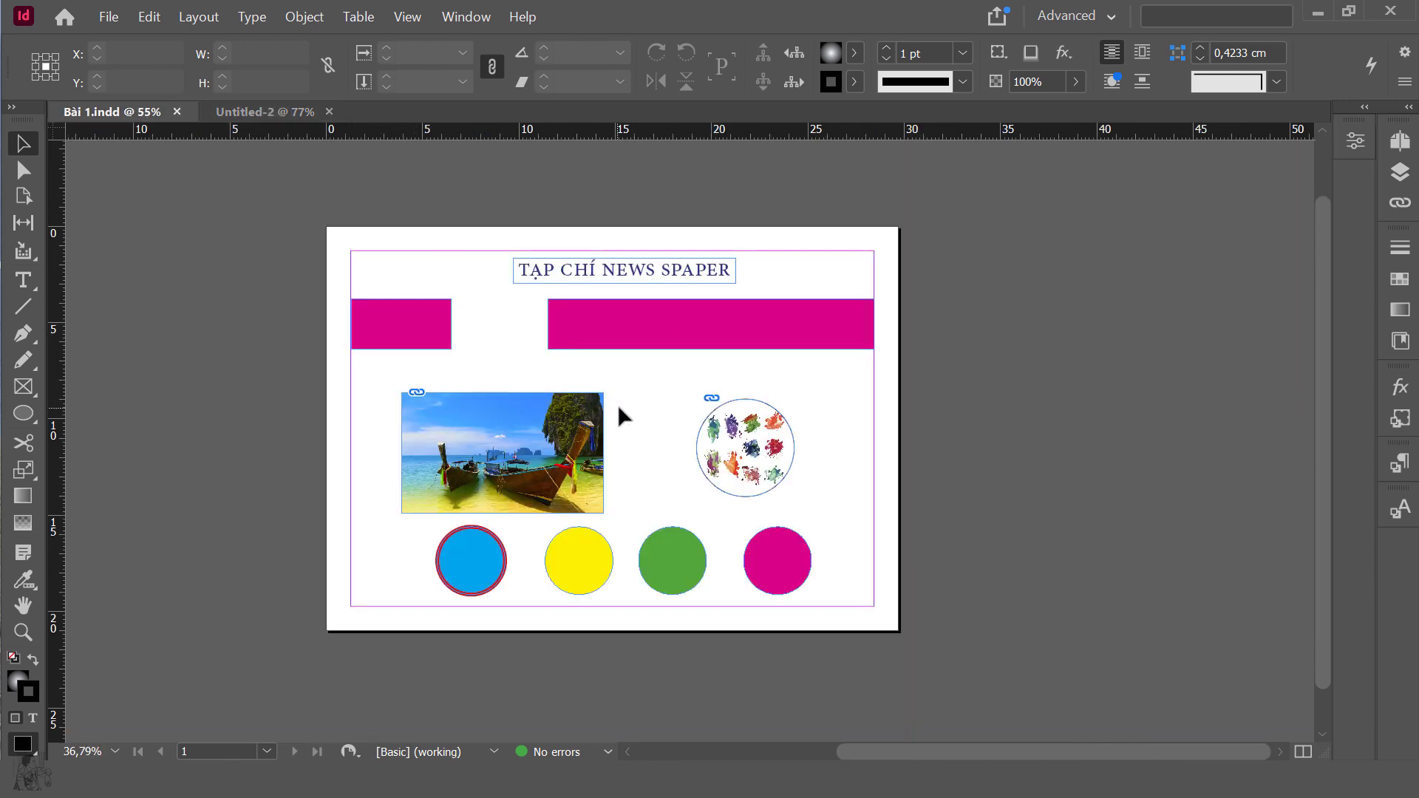
click(266, 113)
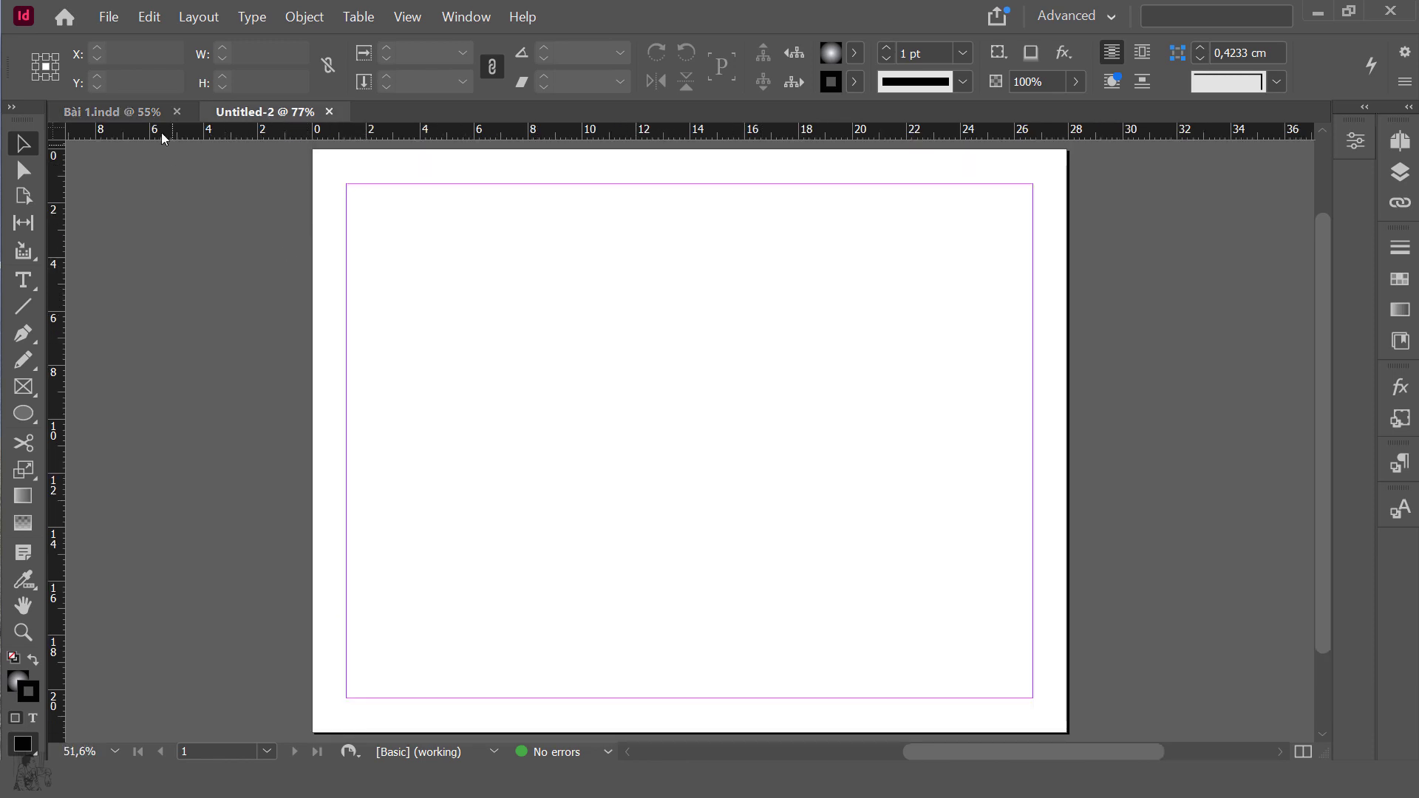
click(148, 112)
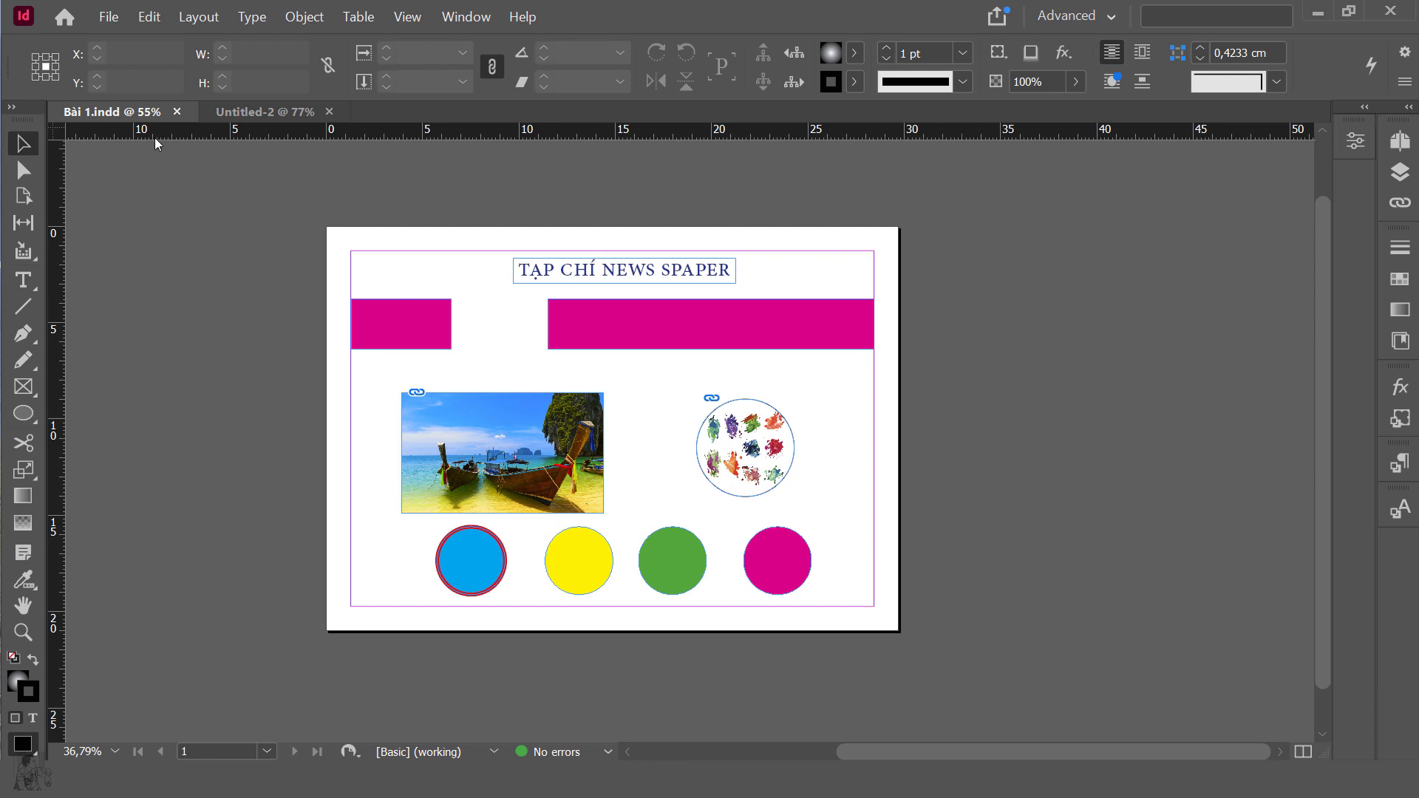
click(29, 260)
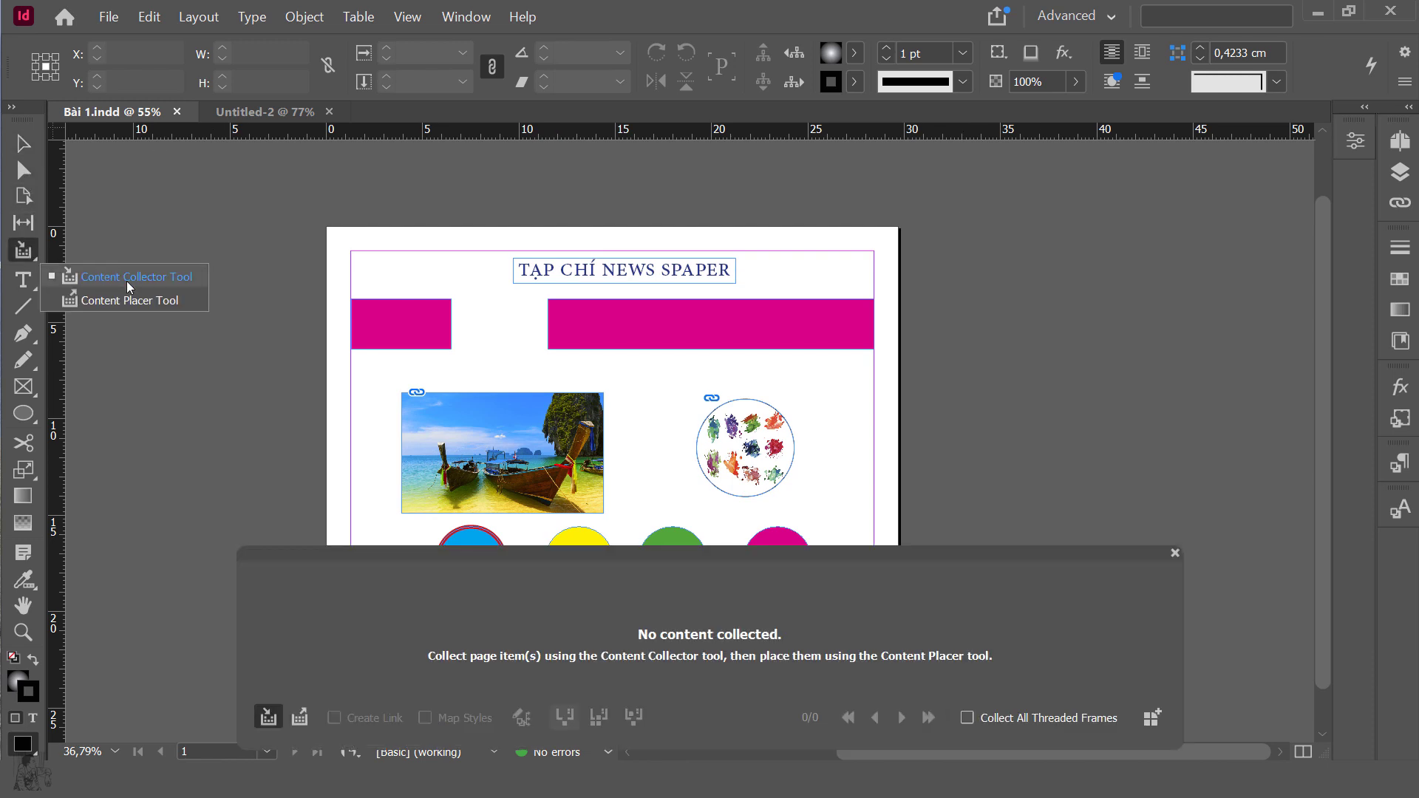
click(181, 284)
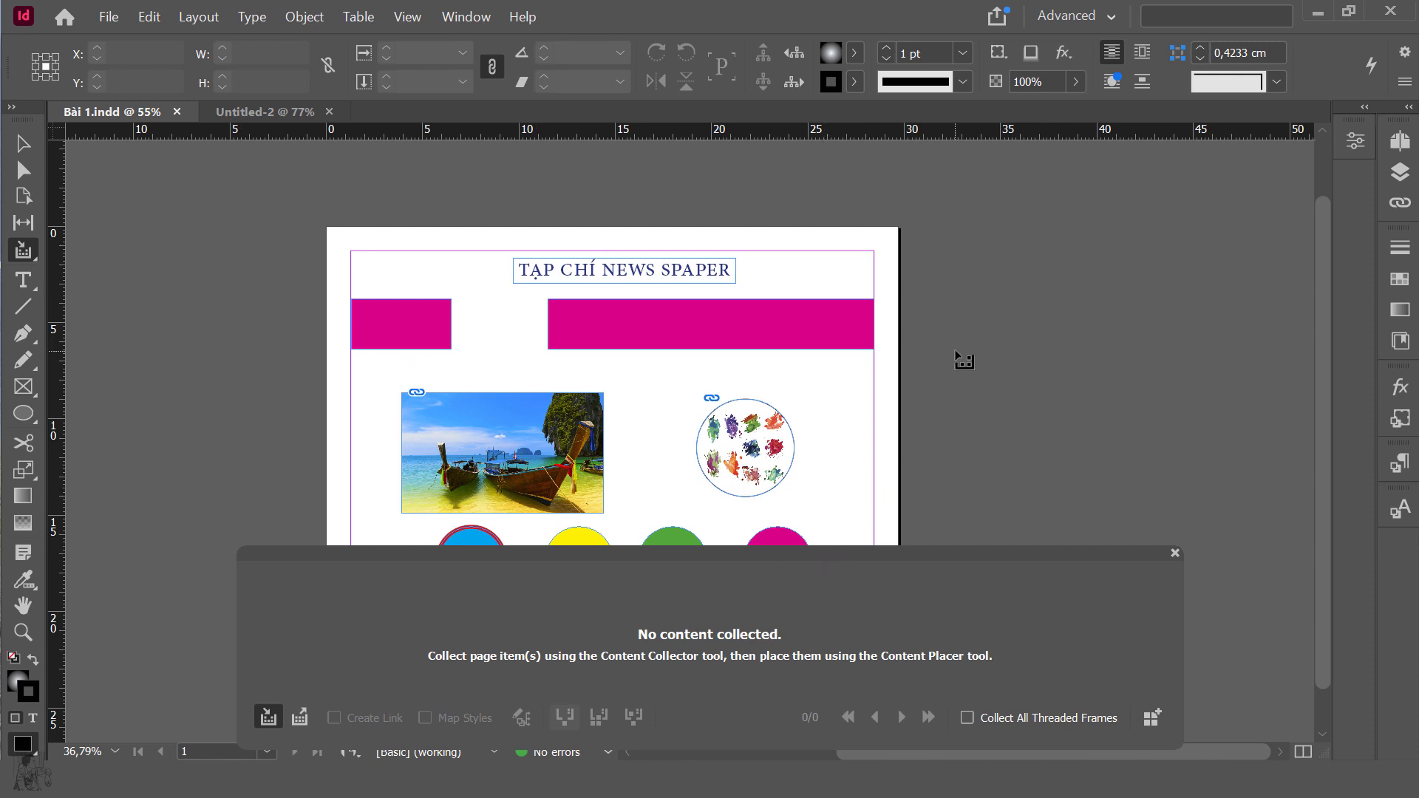
drag(920, 318, 935, 273)
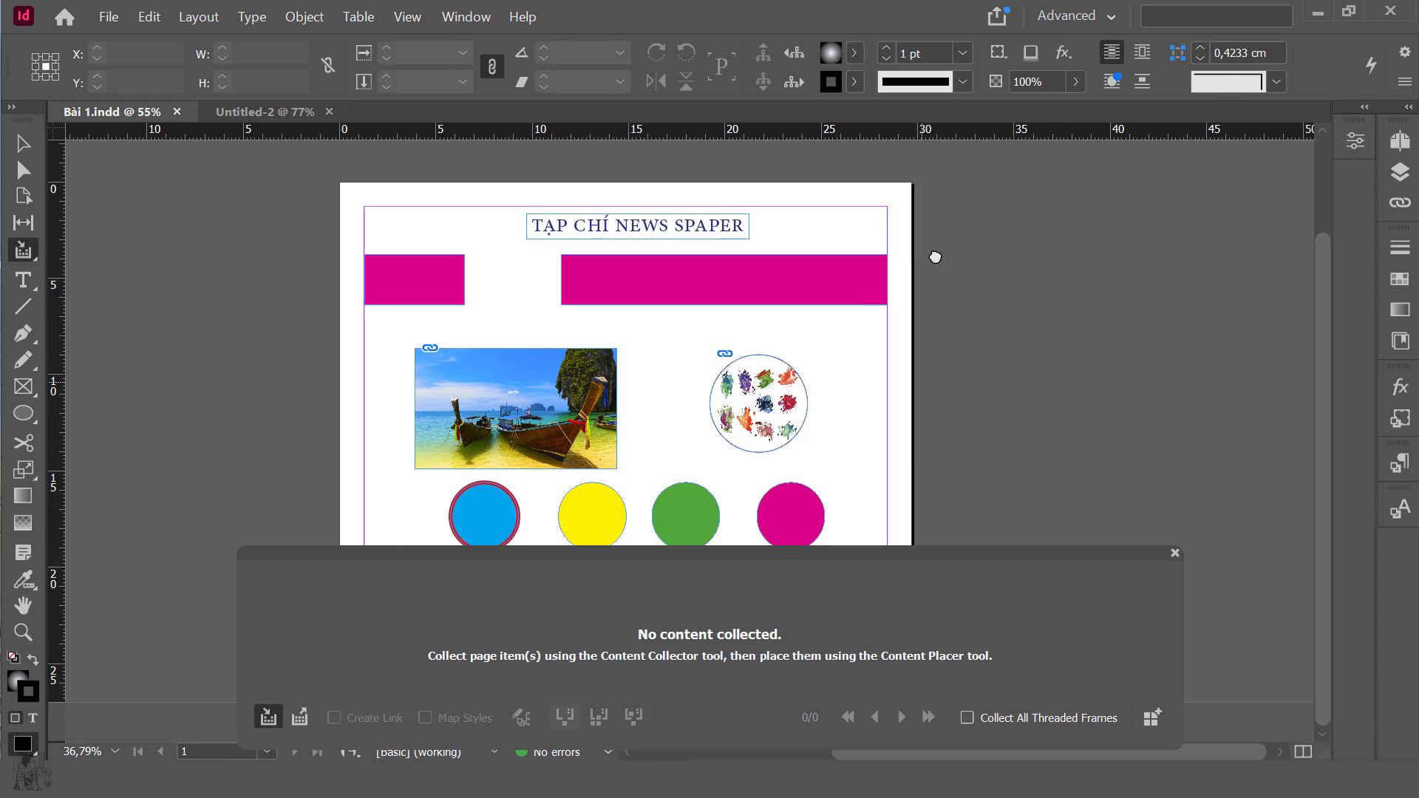
drag(846, 550, 845, 571)
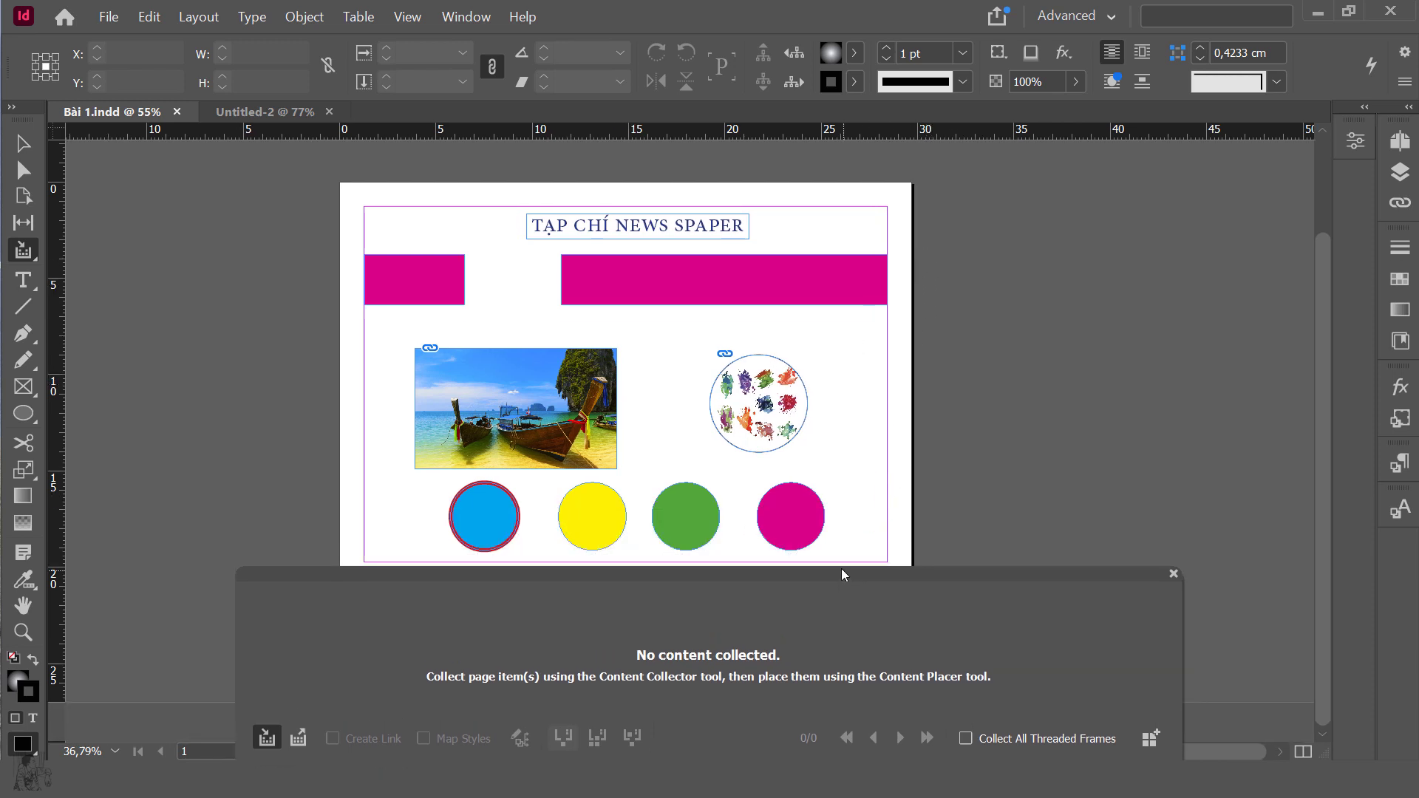
Collect the short magenta bar, the title, the long magenta bar and the boat photo with the Content Collector tool.
click(23, 223)
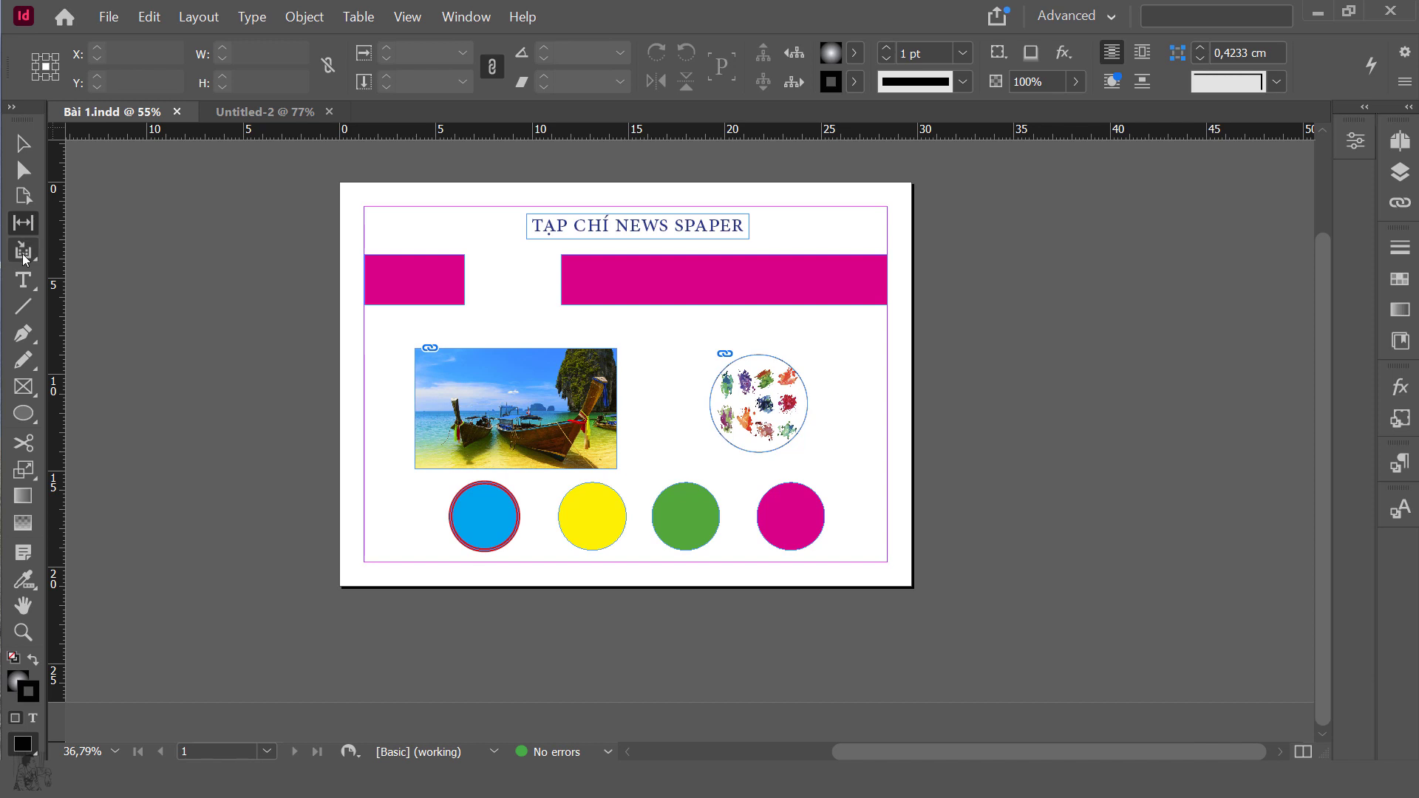
click(23, 251)
right_click(23, 251)
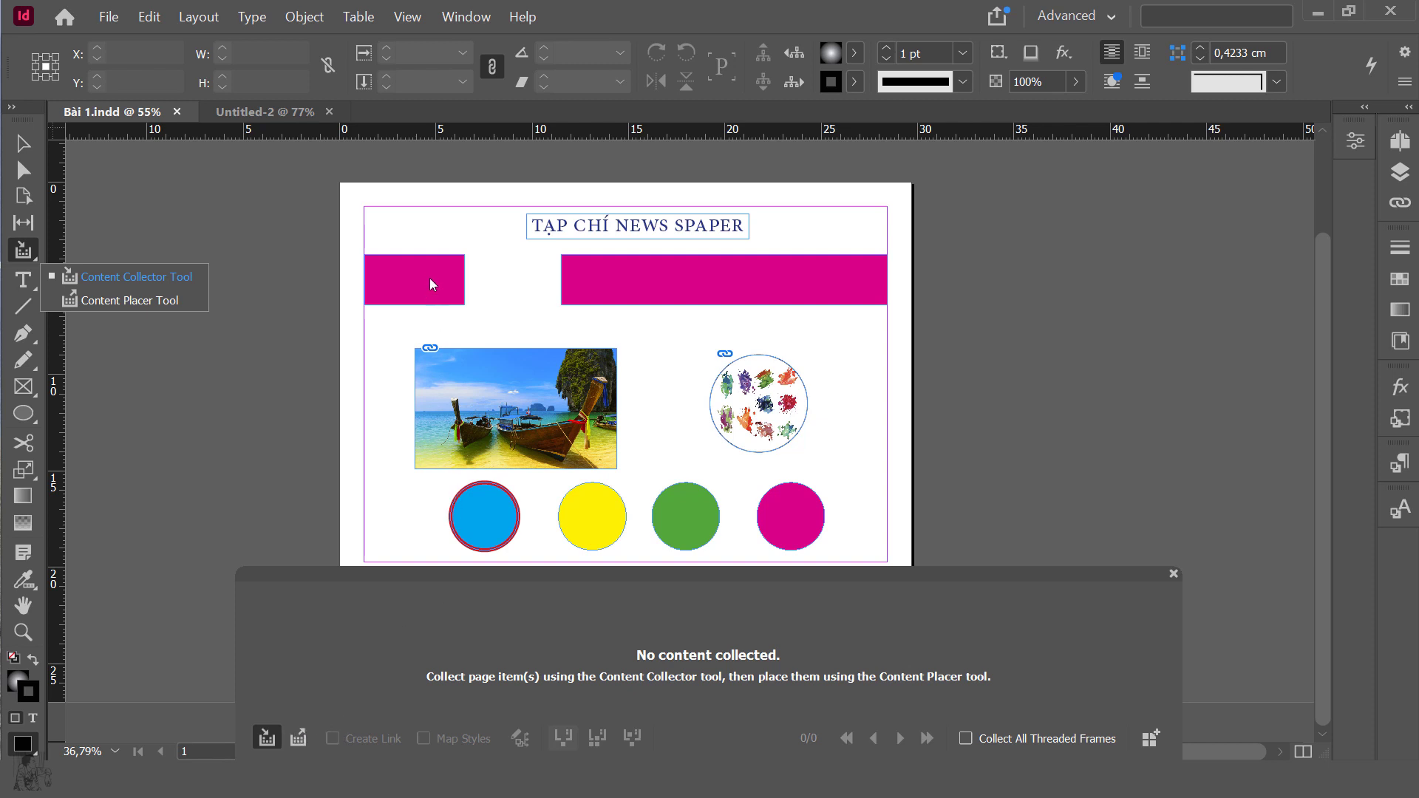
click(137, 277)
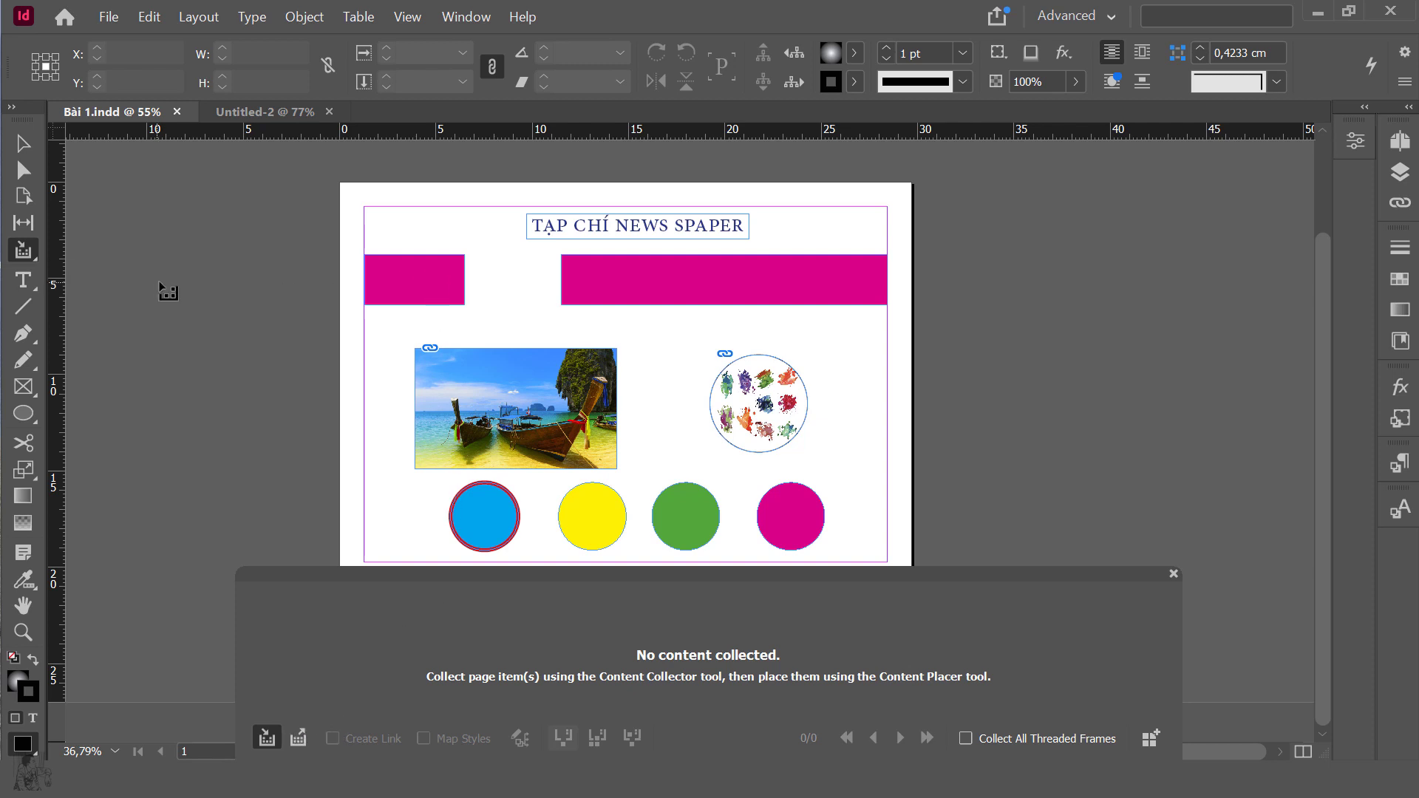
click(424, 284)
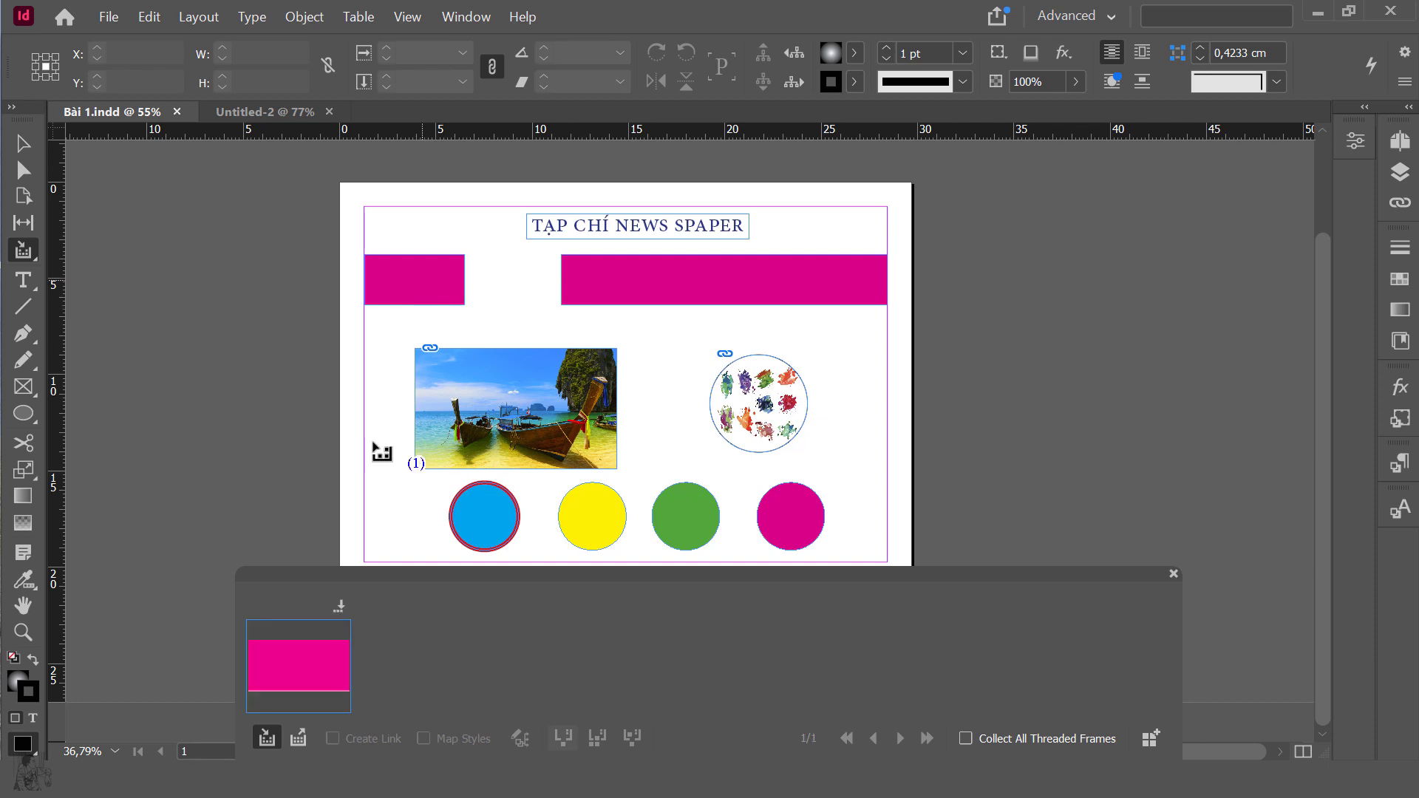
click(596, 230)
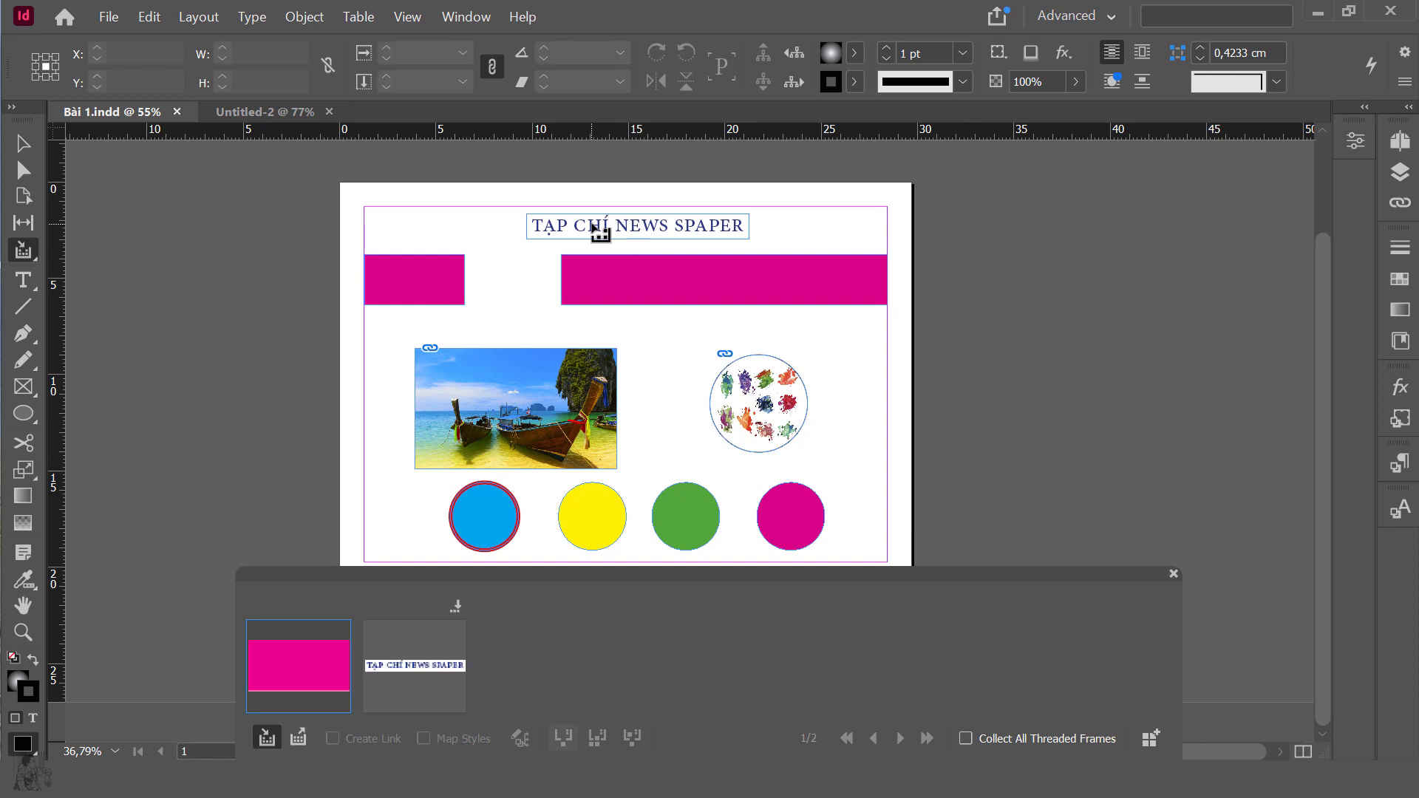
click(657, 293)
click(544, 393)
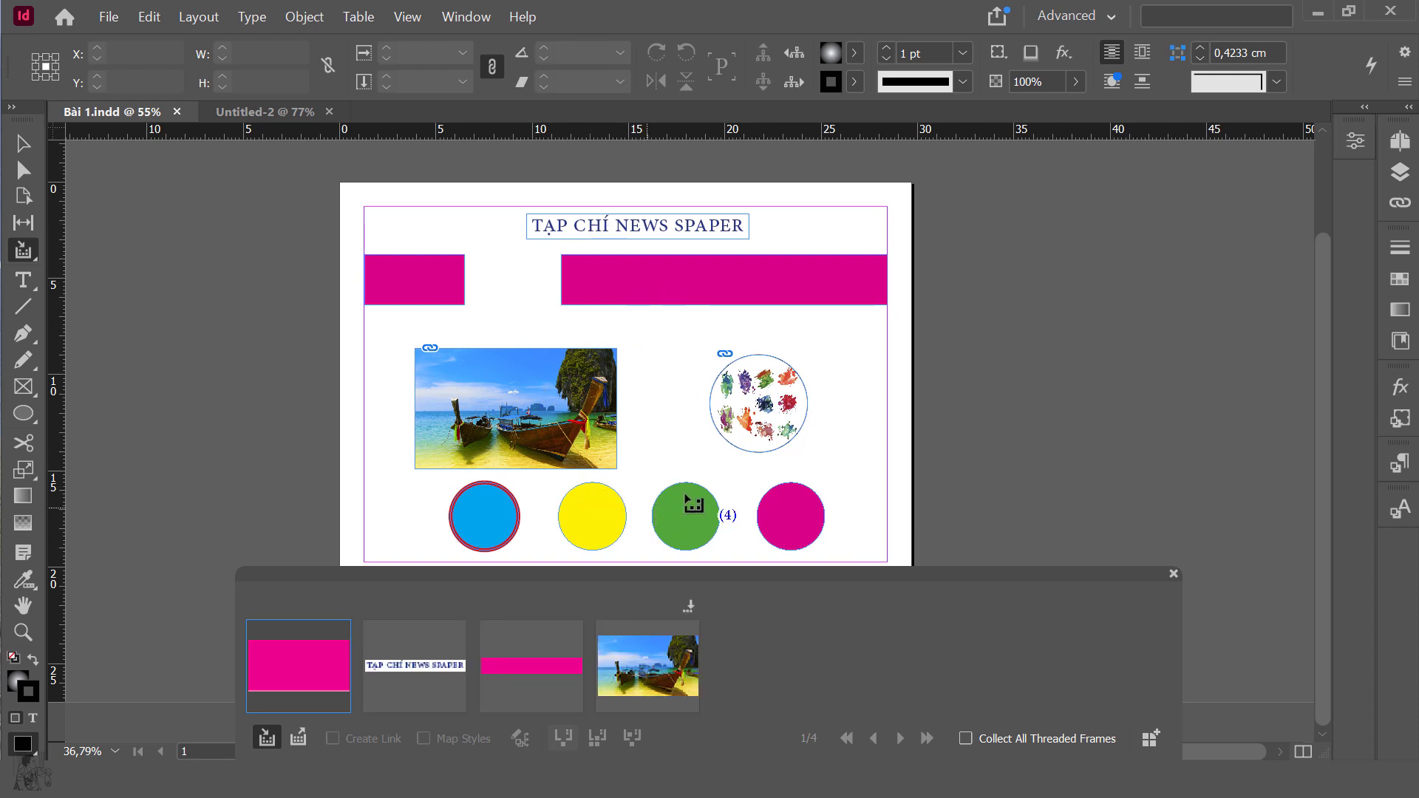
Add the round paint-splash picture and the blue, yellow, green and magenta circles to the collected content.
click(757, 396)
click(517, 516)
click(566, 516)
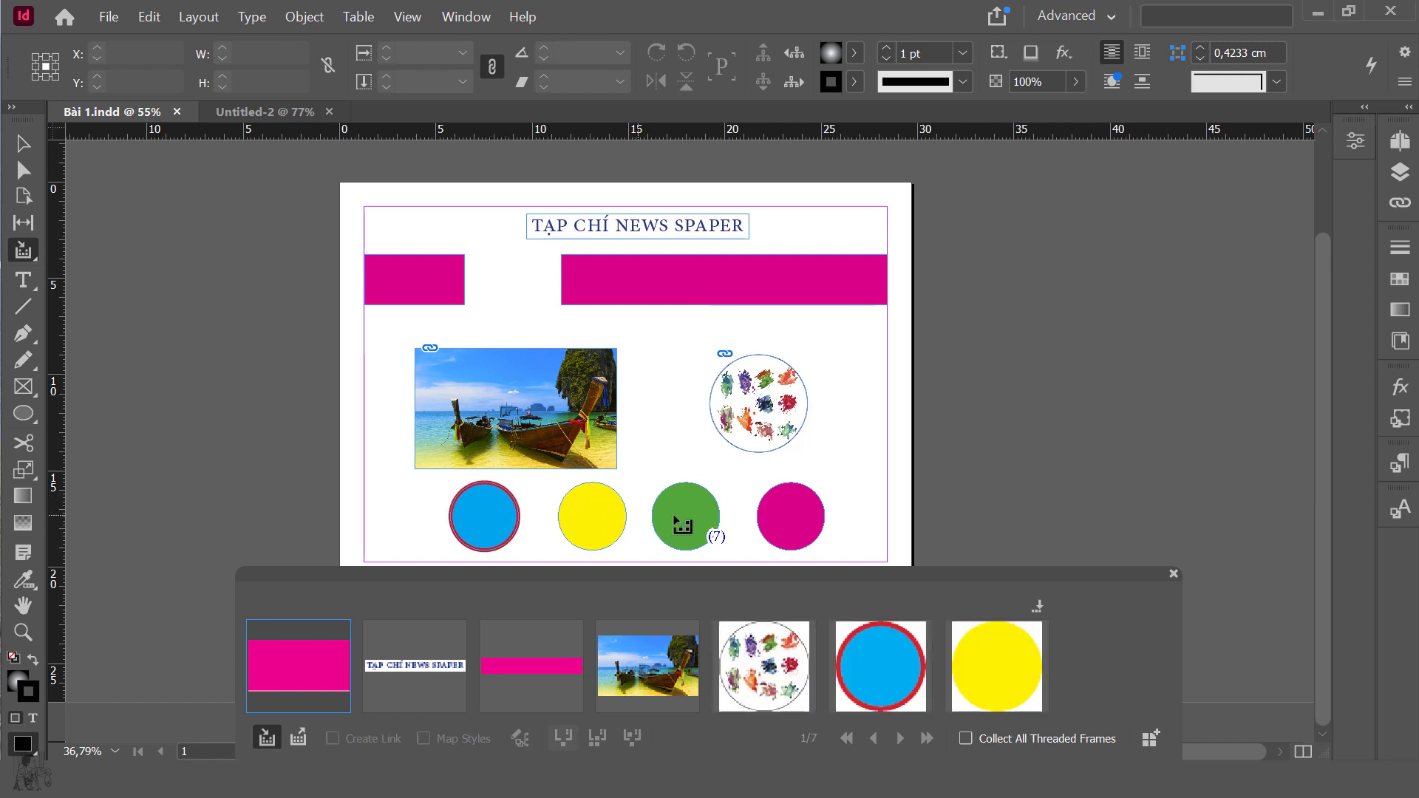
click(682, 525)
click(806, 522)
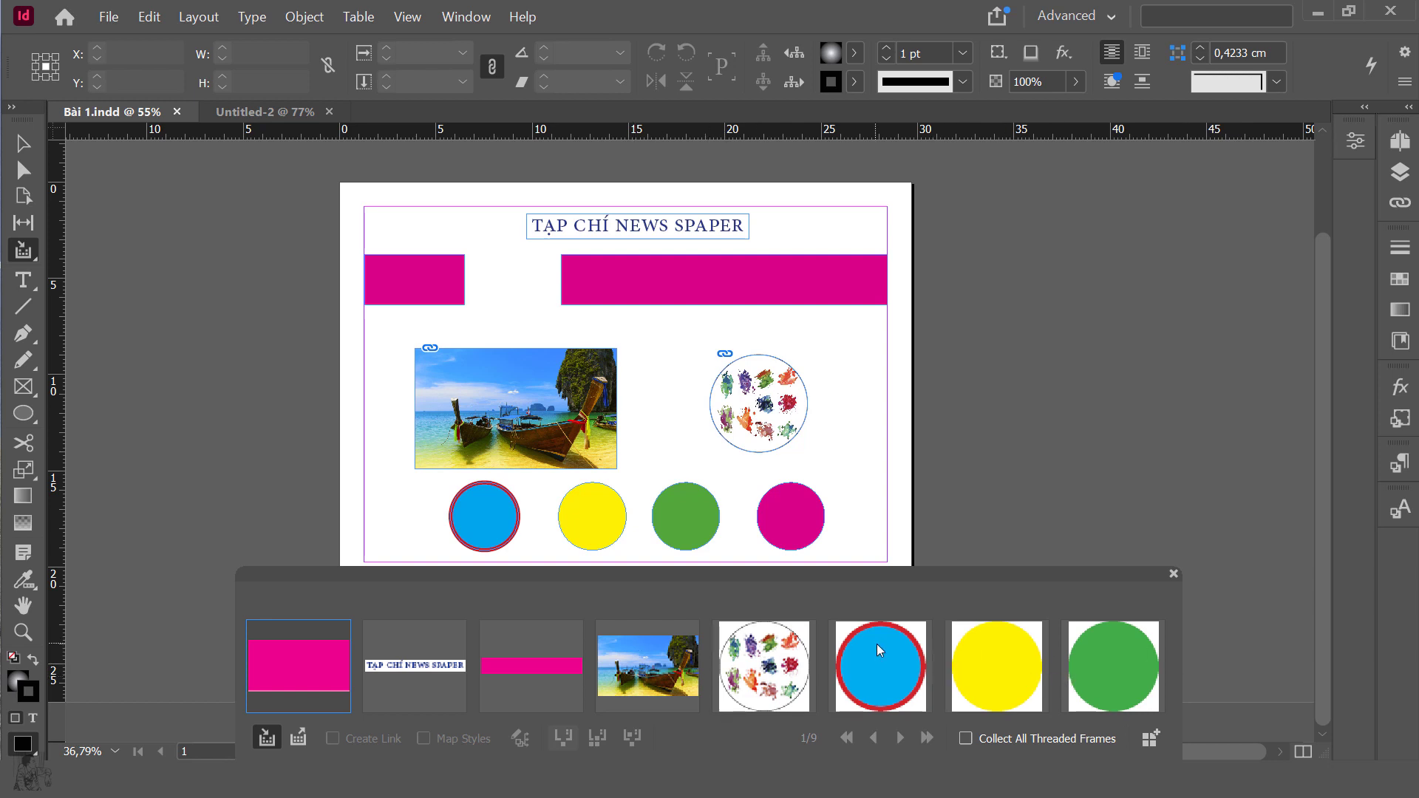
Move the conveyor slightly higher, switch to the blank Untitled-2 document and activate the Content Placer tool.
mouse_move(868, 570)
mouse_down()
mouse_move(864, 500)
mouse_move(858, 547)
mouse_up()
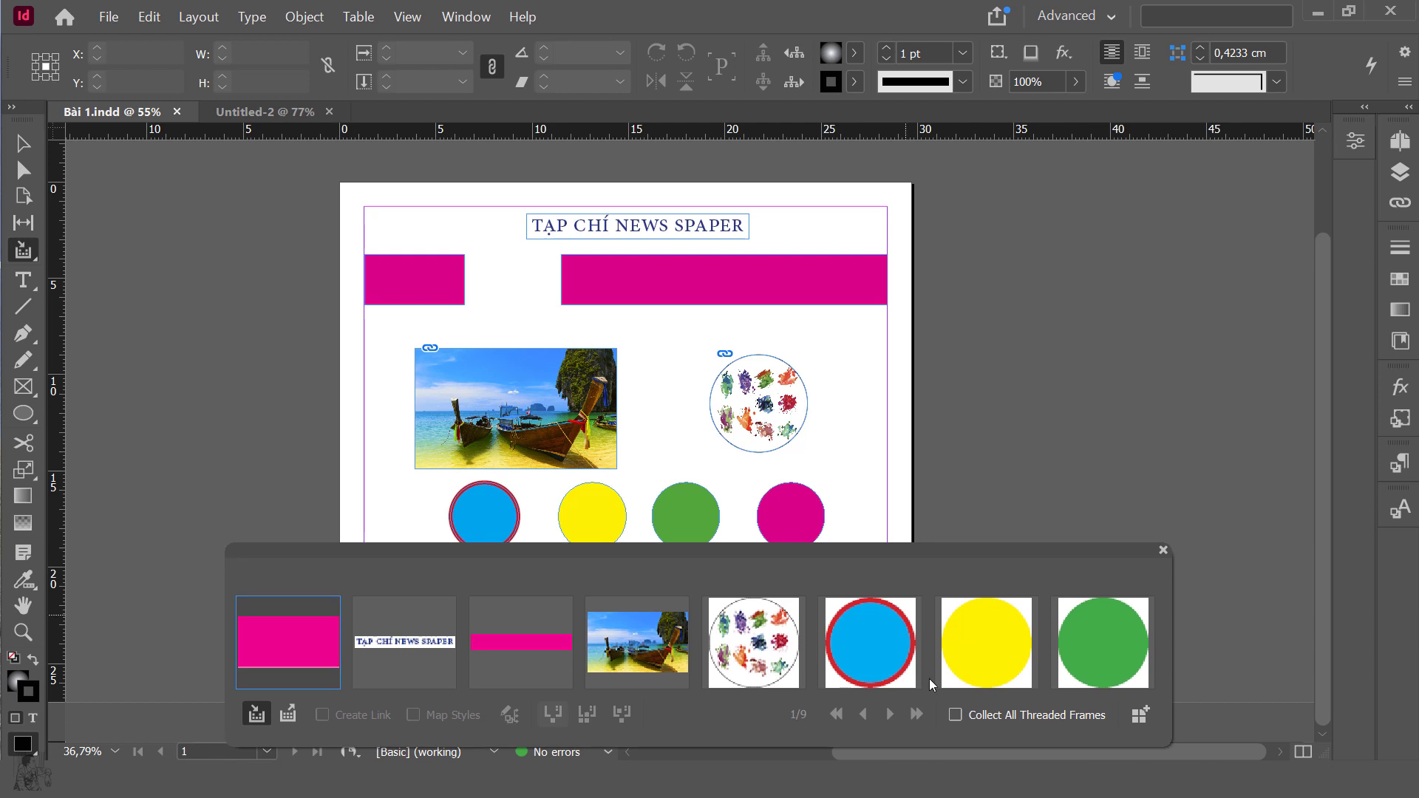
click(956, 716)
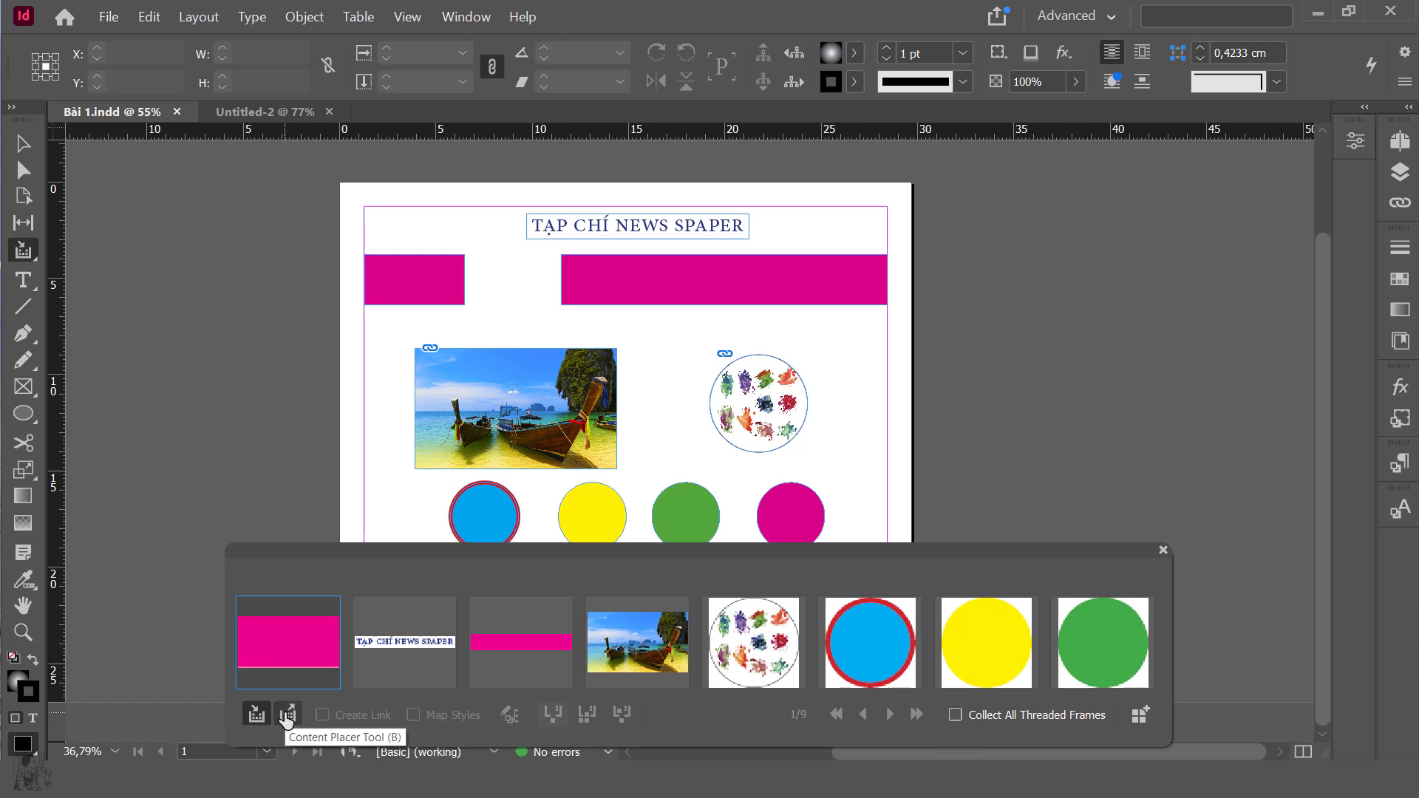
click(239, 112)
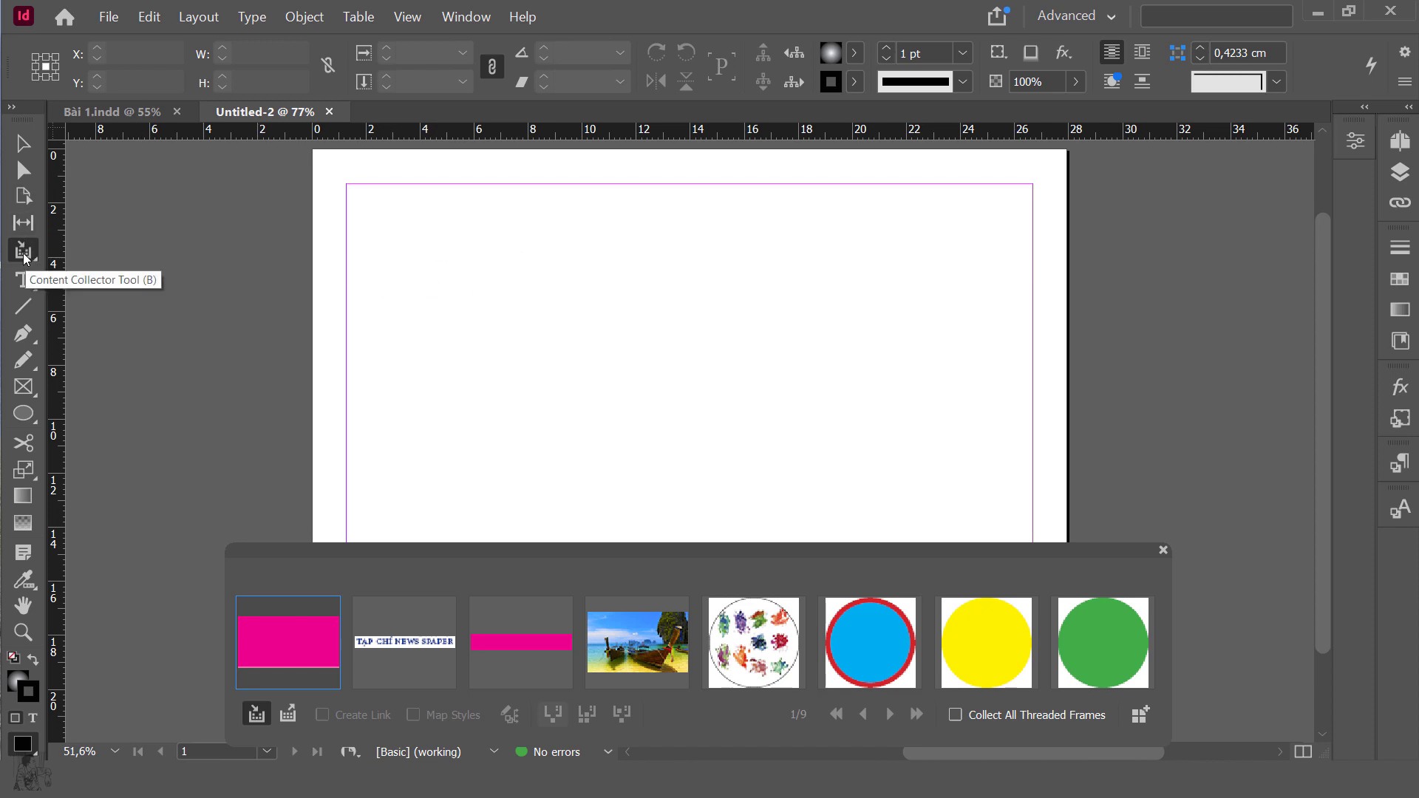
click(118, 111)
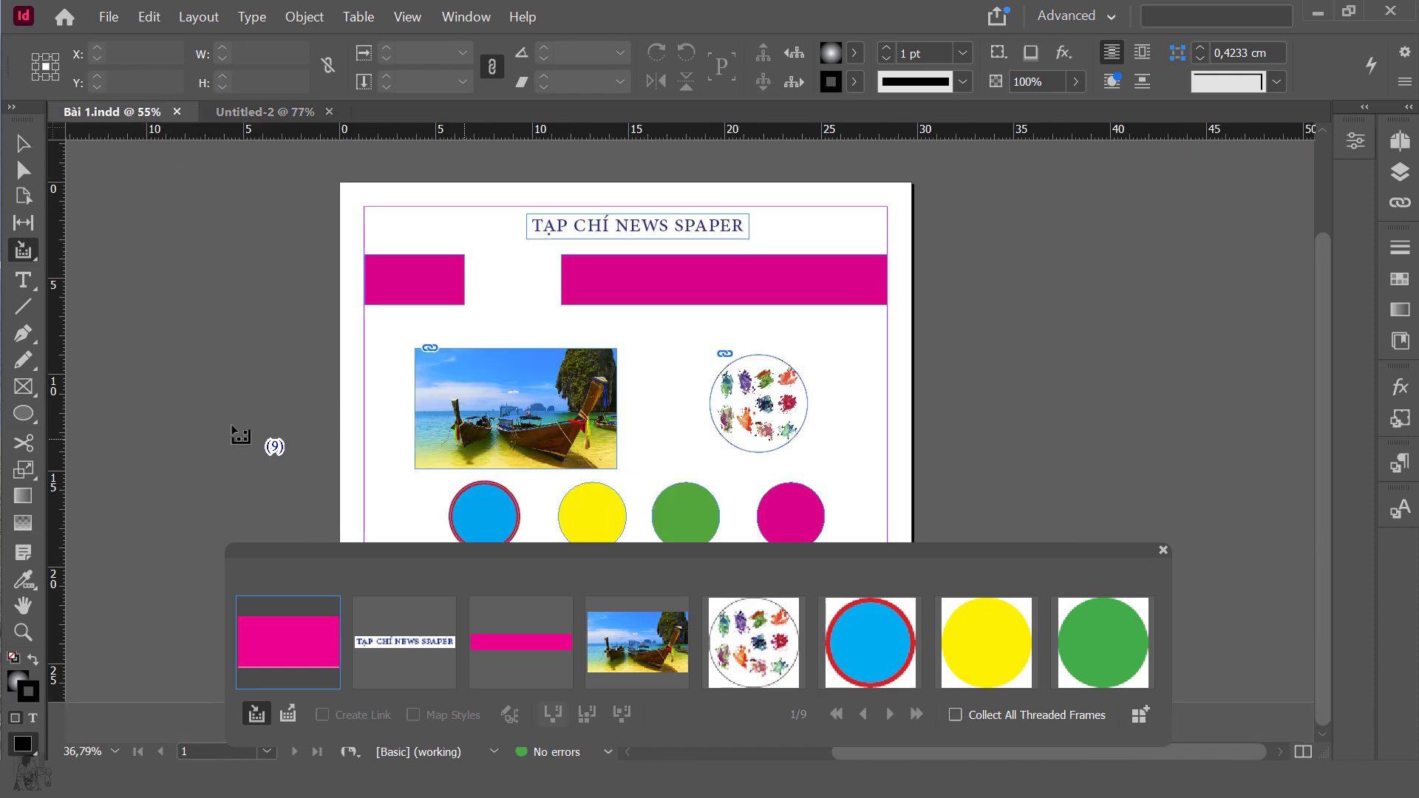
click(269, 110)
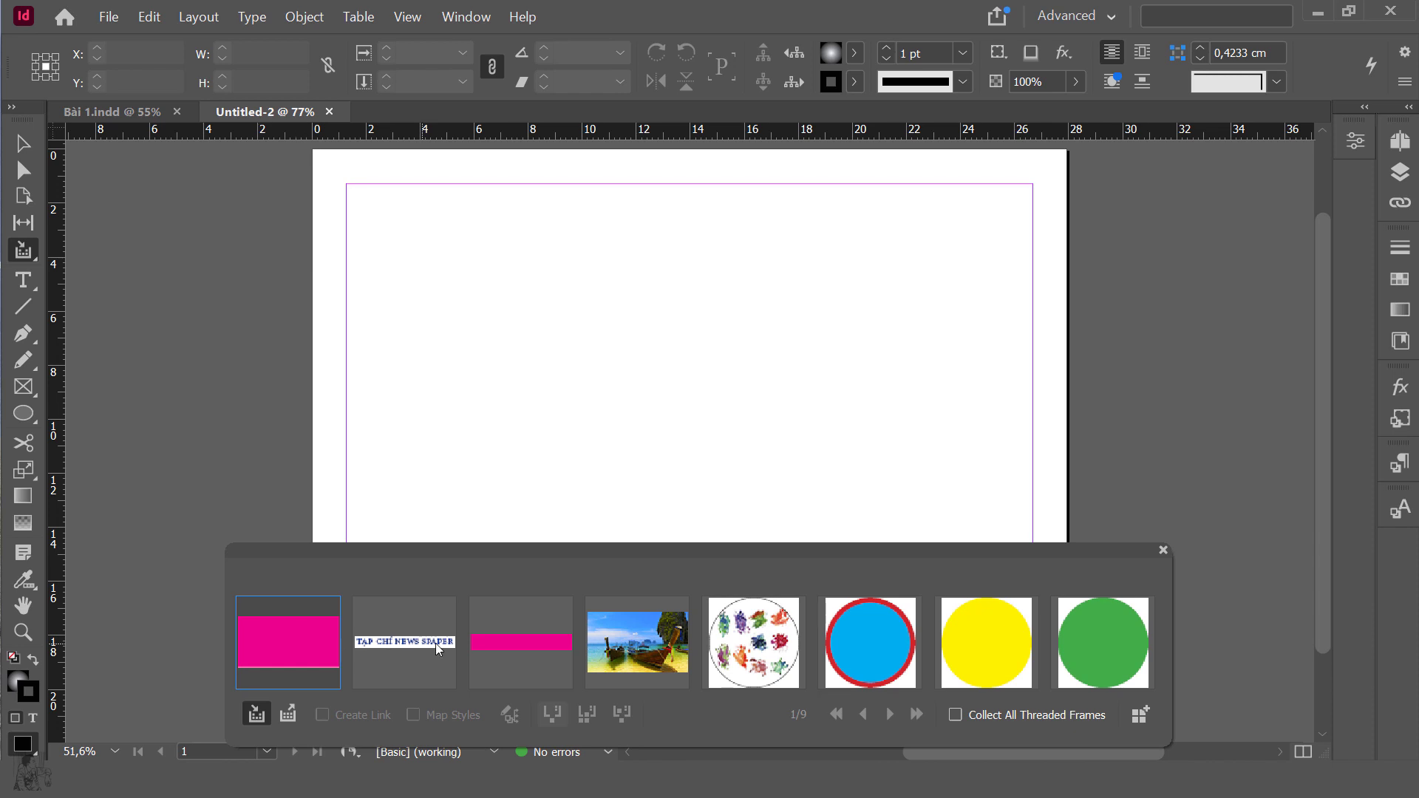
click(29, 253)
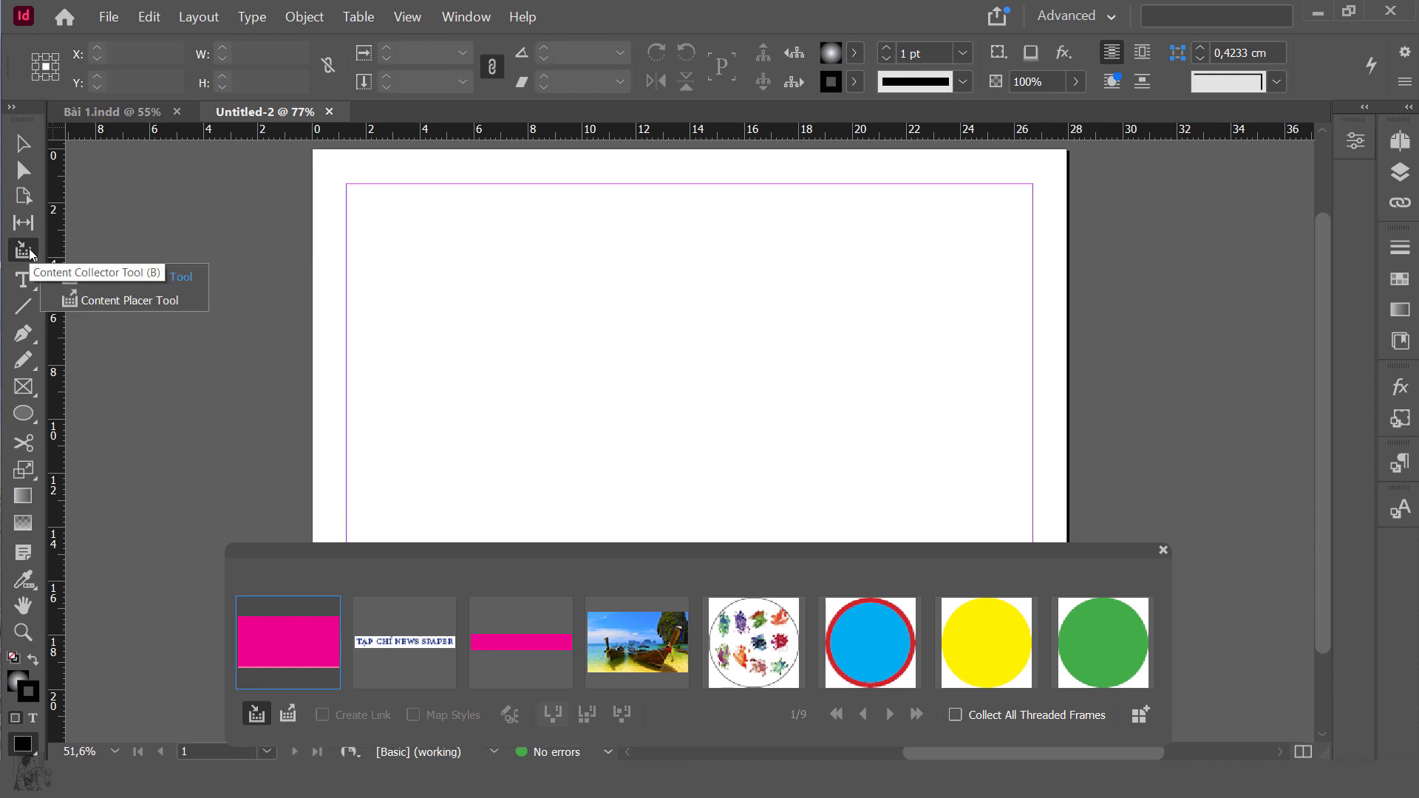
click(170, 300)
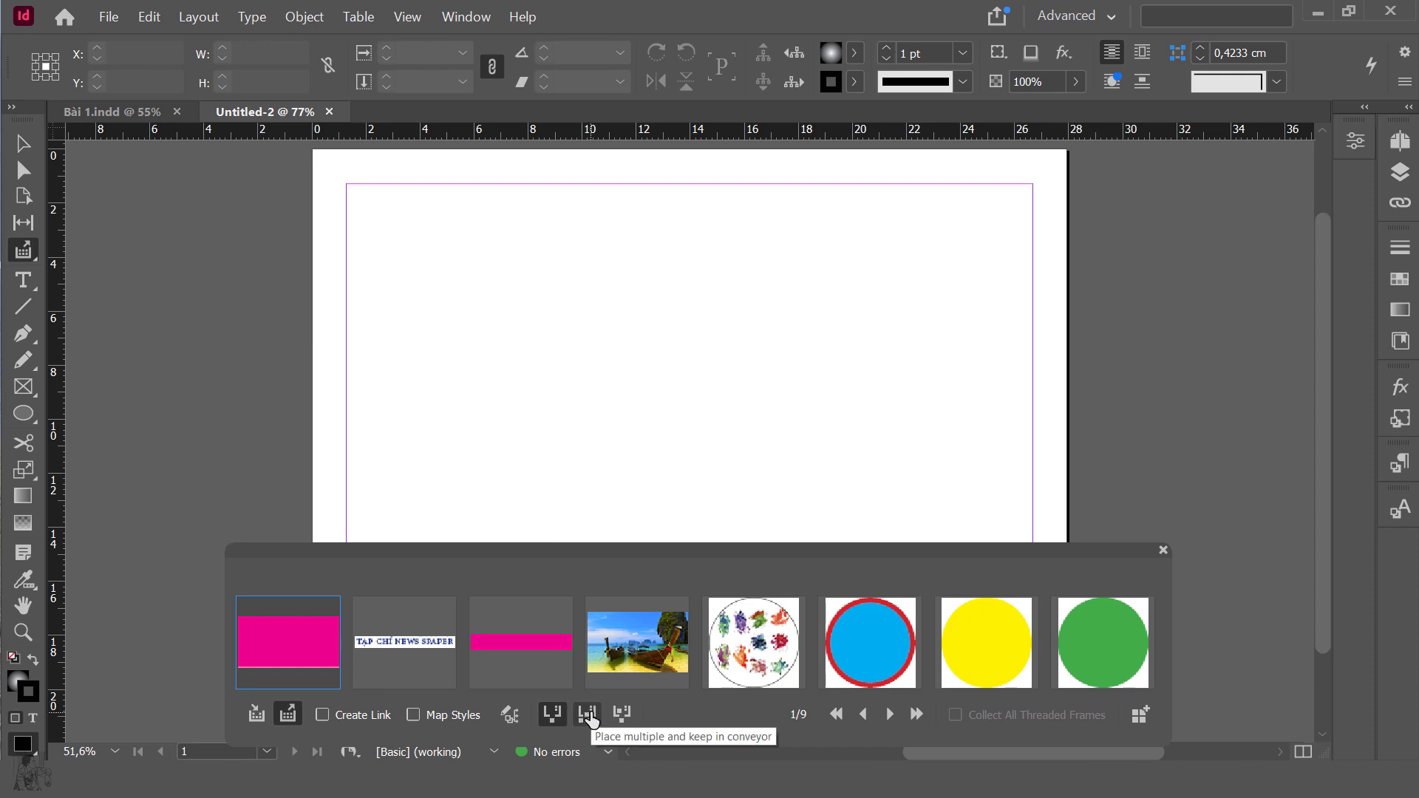
With Create Link on, try placing the short magenta bar once so it leaves the conveyor, and undo the placement.
click(323, 716)
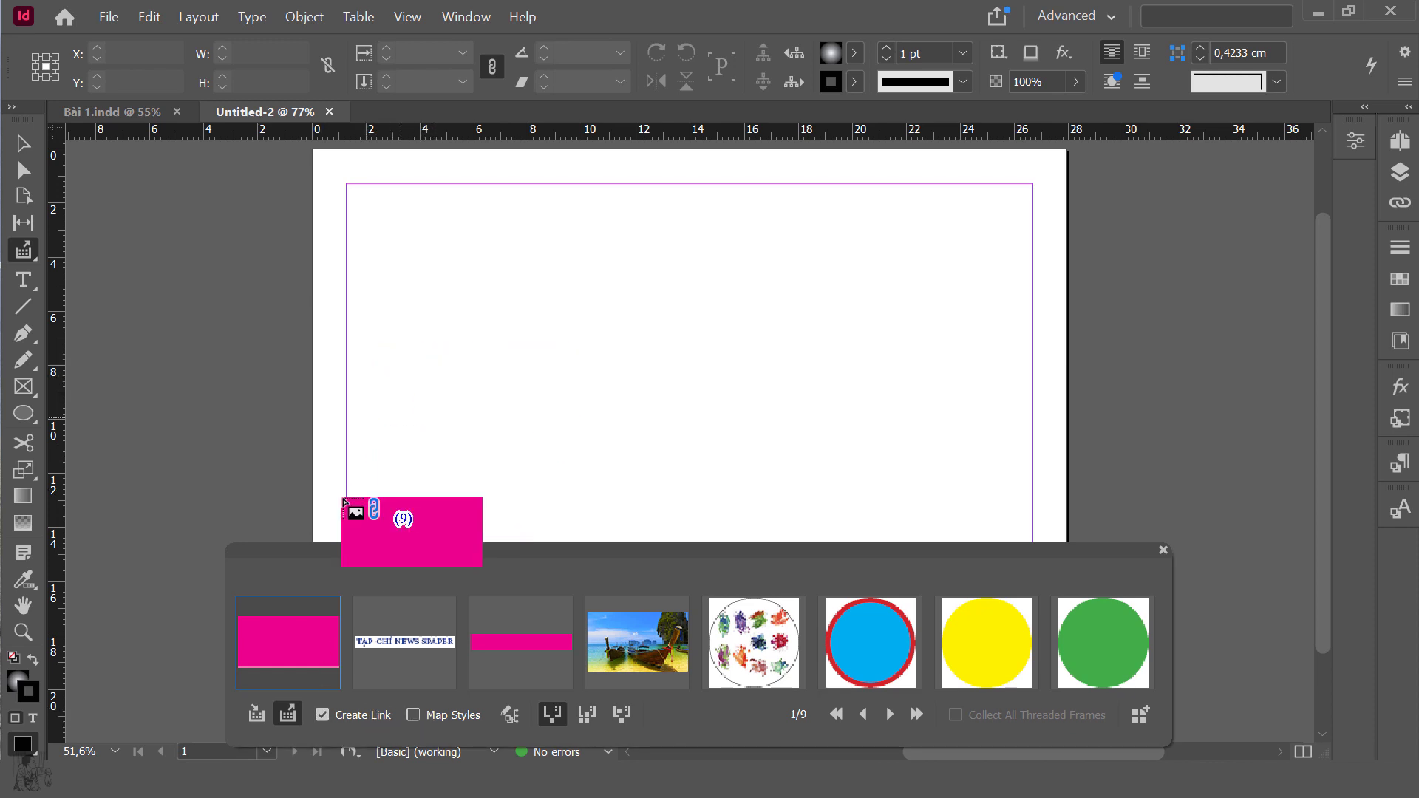
click(146, 113)
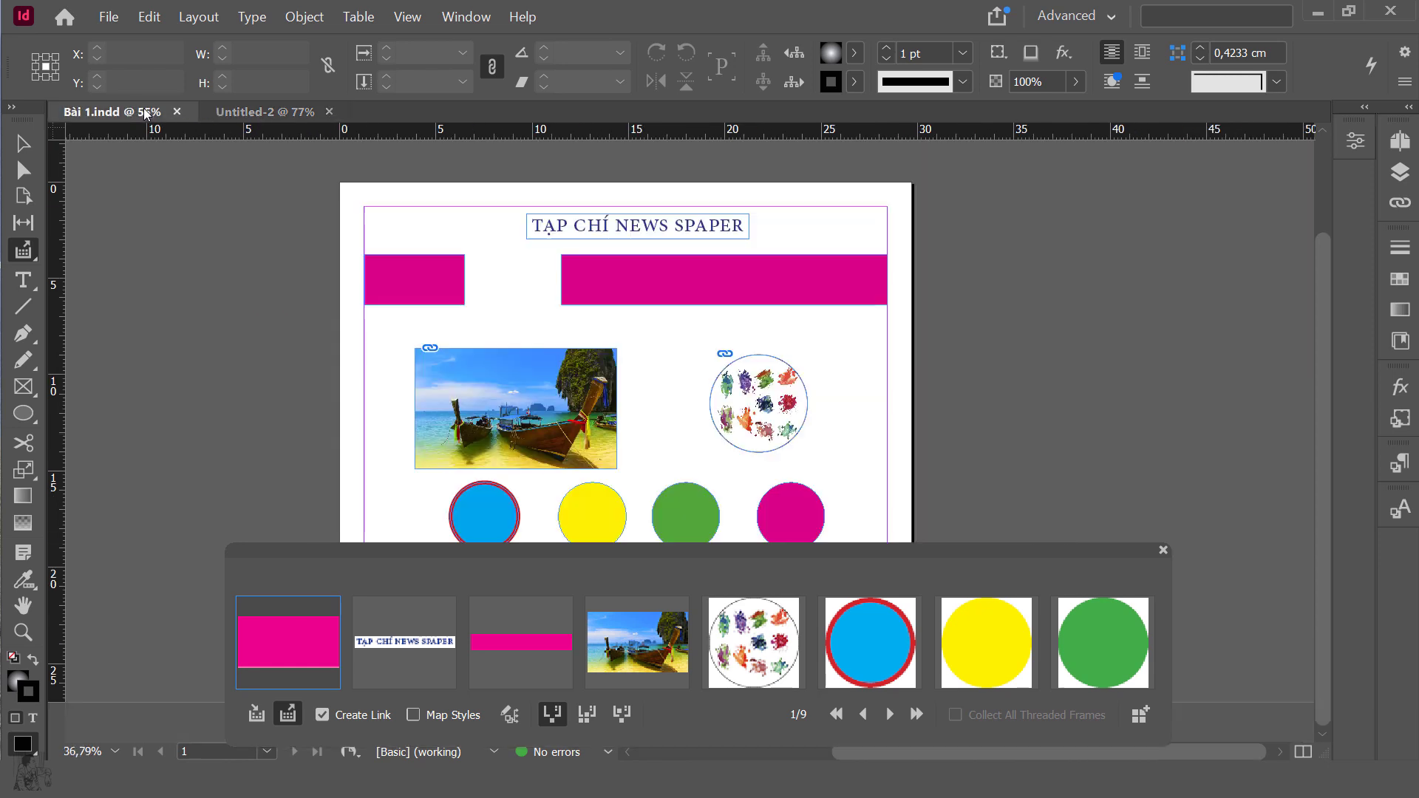
click(270, 115)
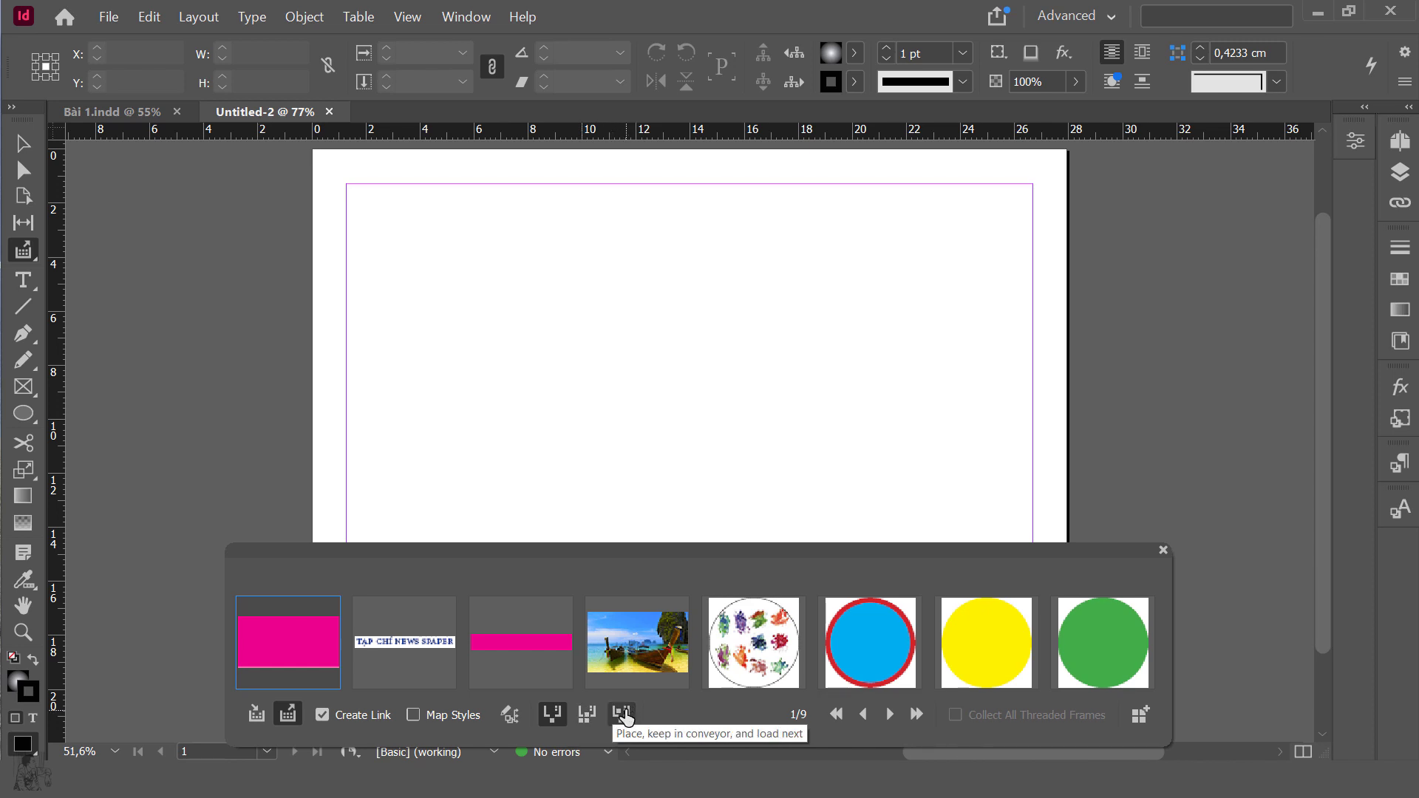
click(553, 715)
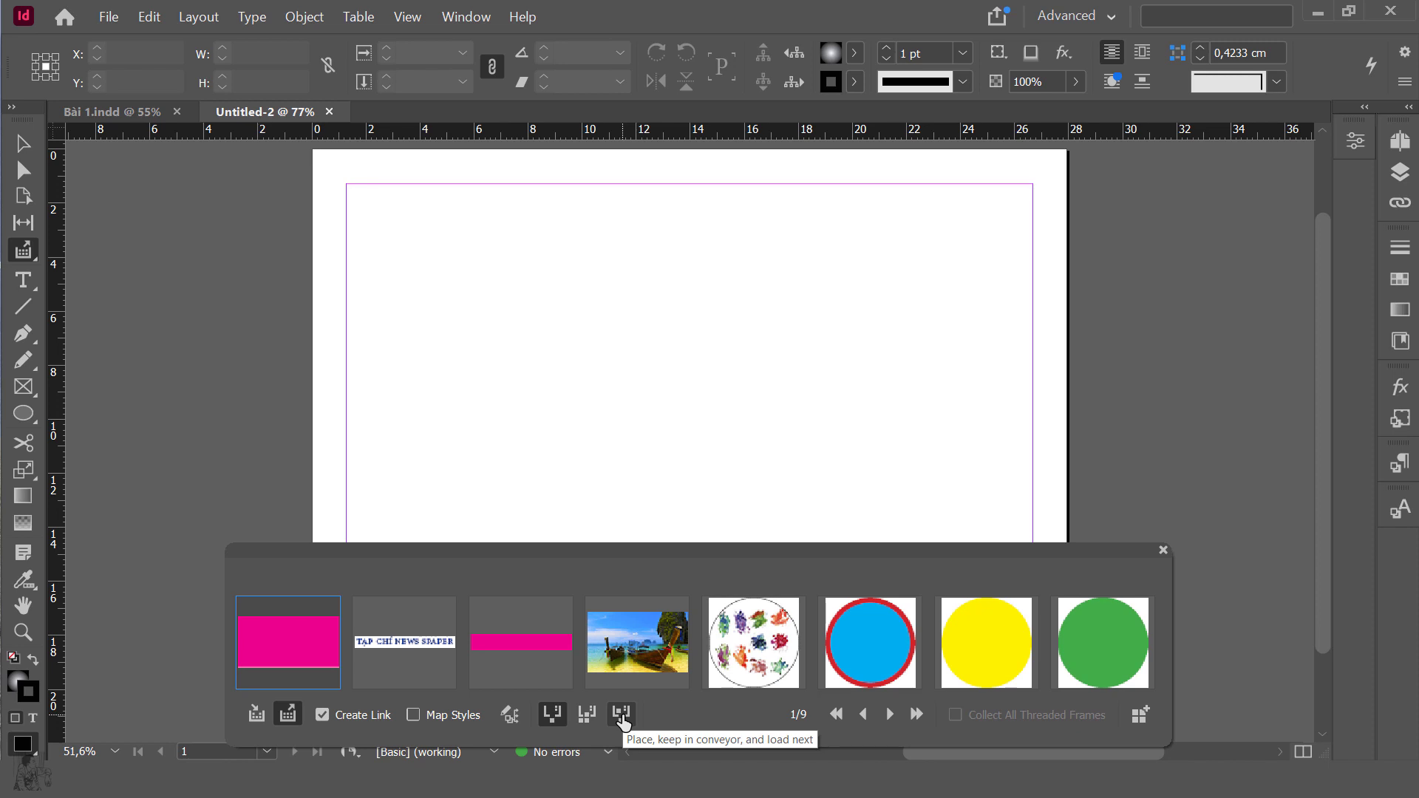
click(433, 302)
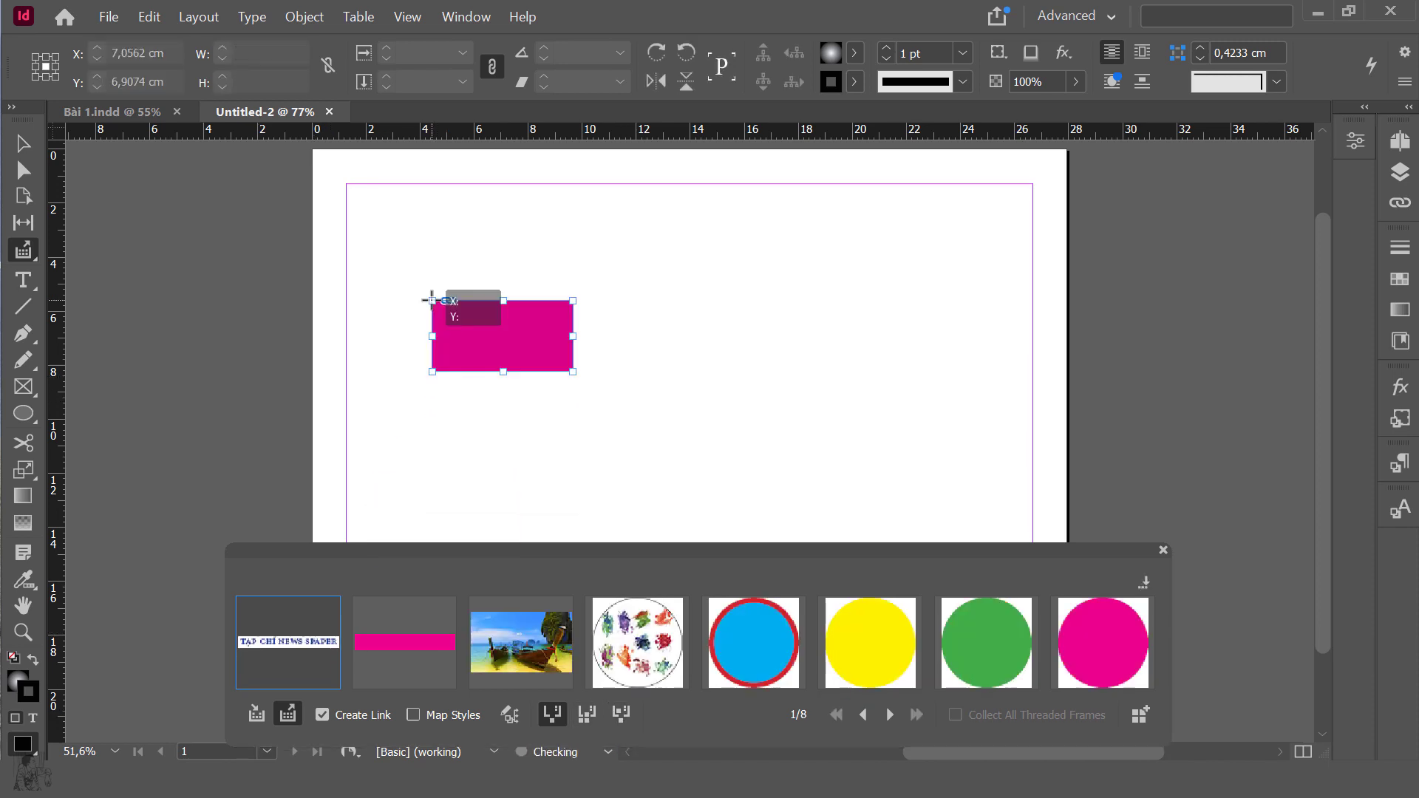
key(ctrl+z)
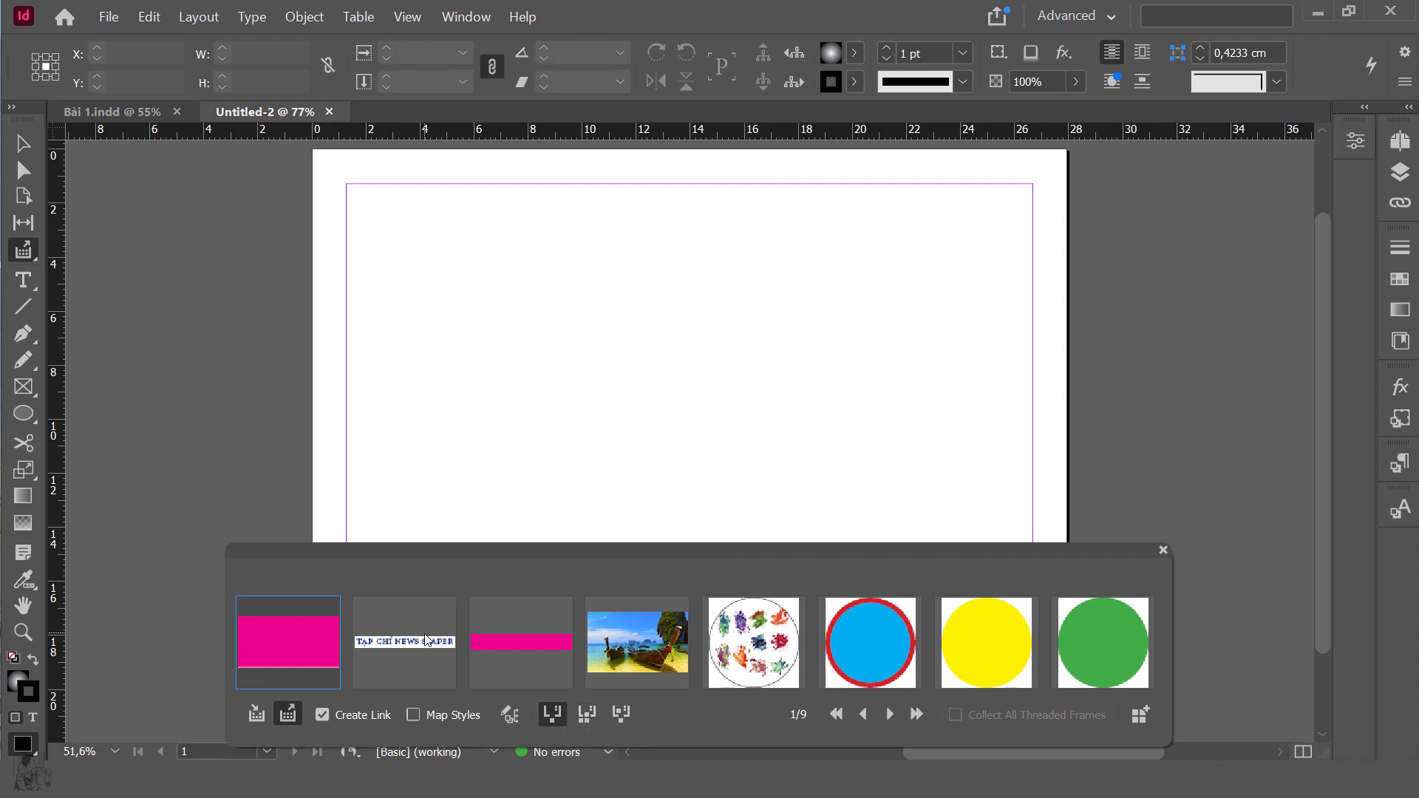
Try placing two linked copies of the short magenta bar using Place multiple and keep in conveyor, and undo both.
click(584, 715)
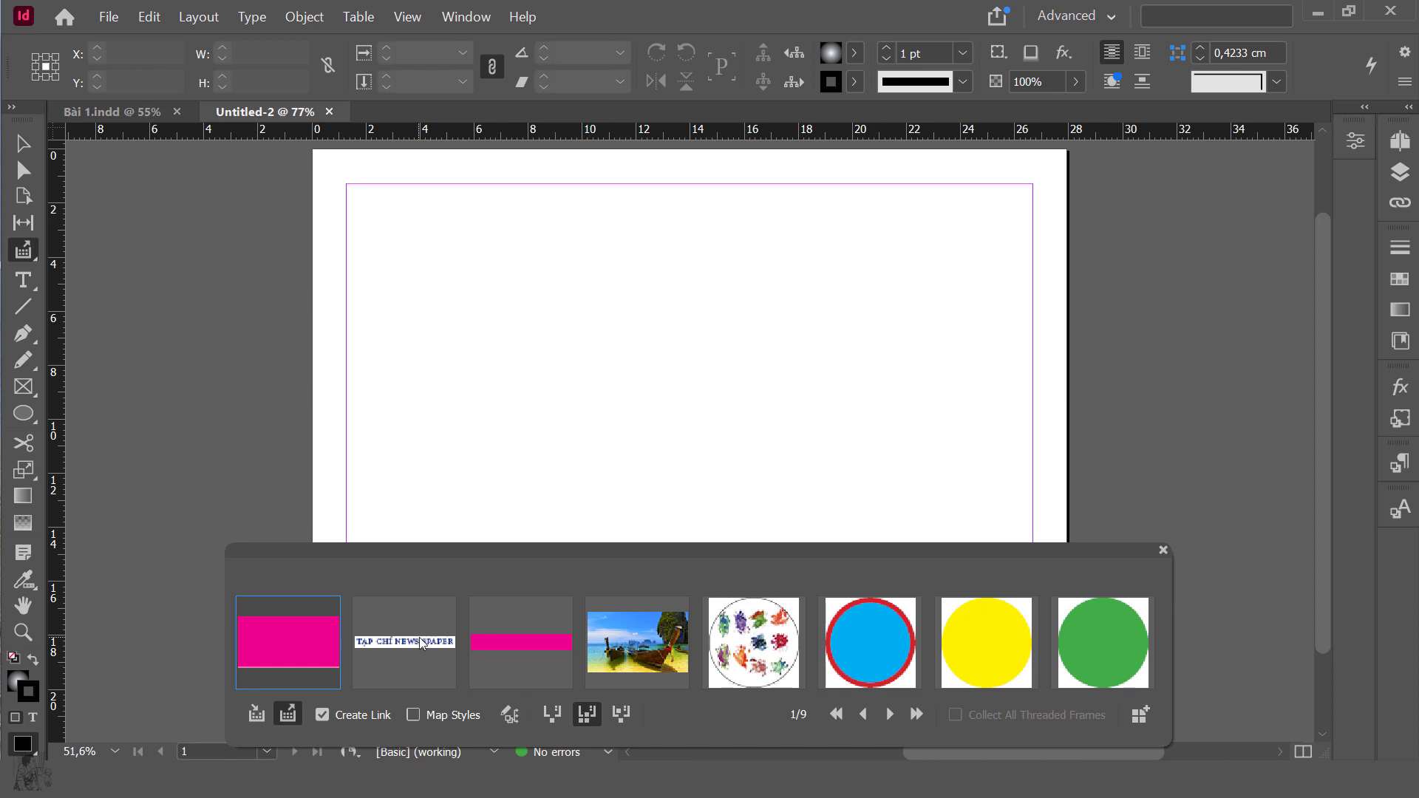
click(426, 295)
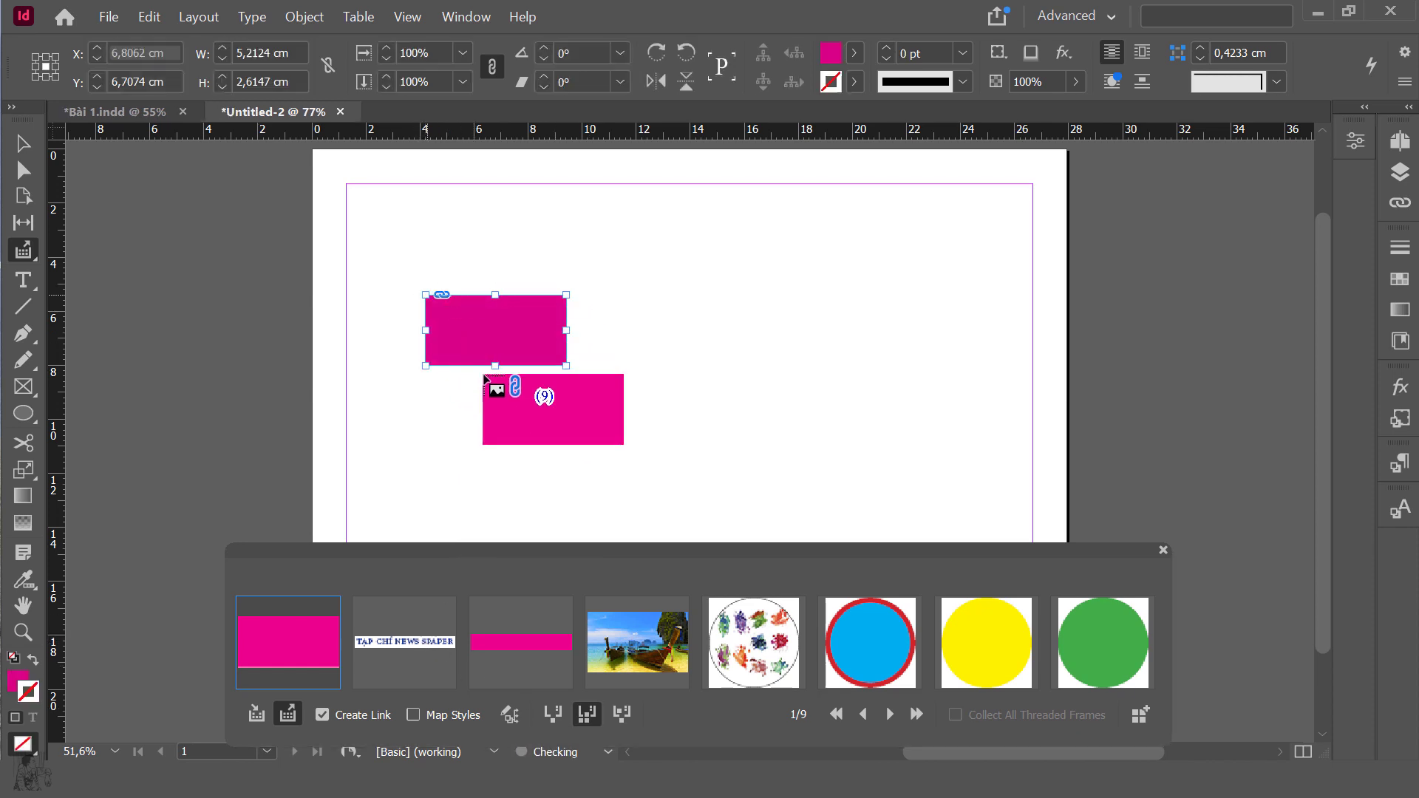
click(600, 390)
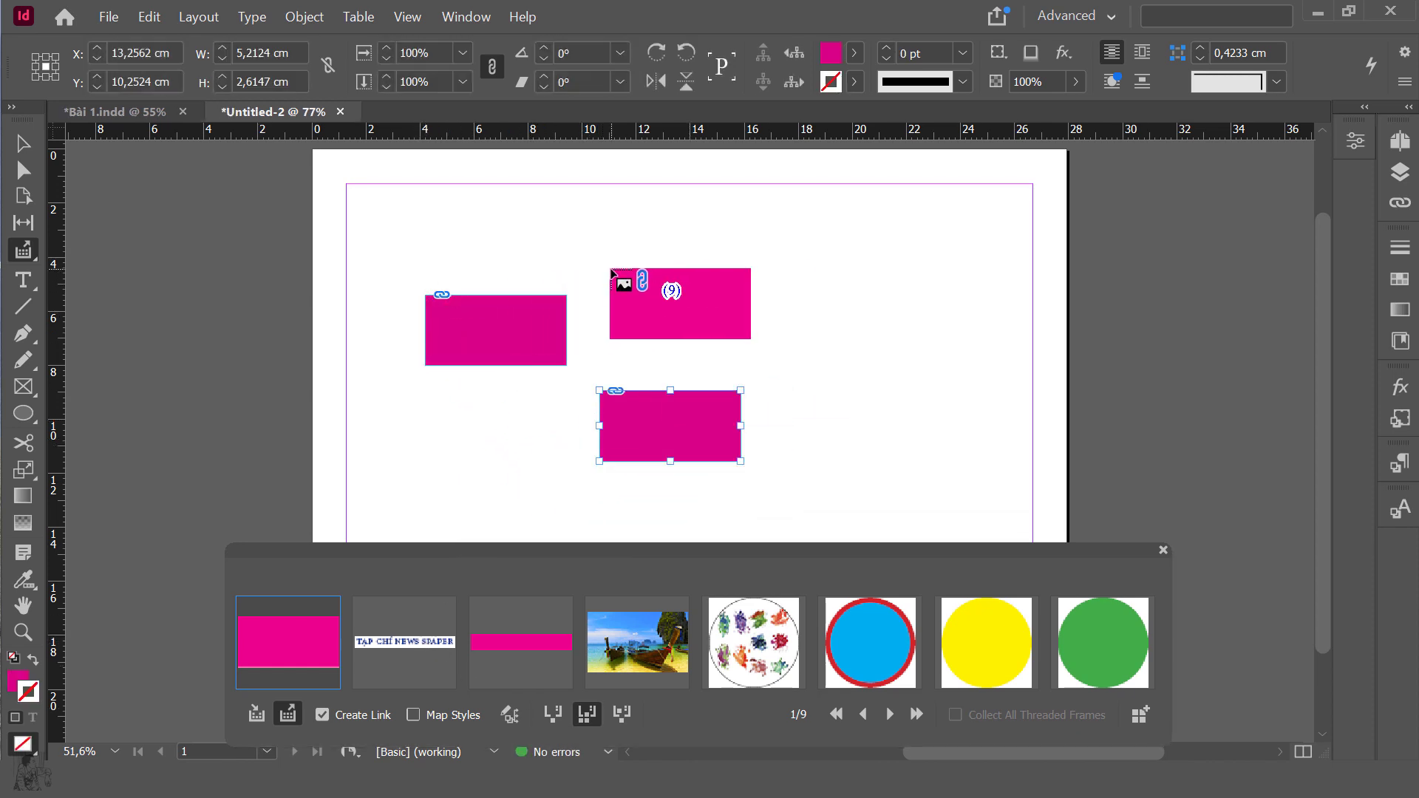
key(ctrl+z)
key(ctrl+z)
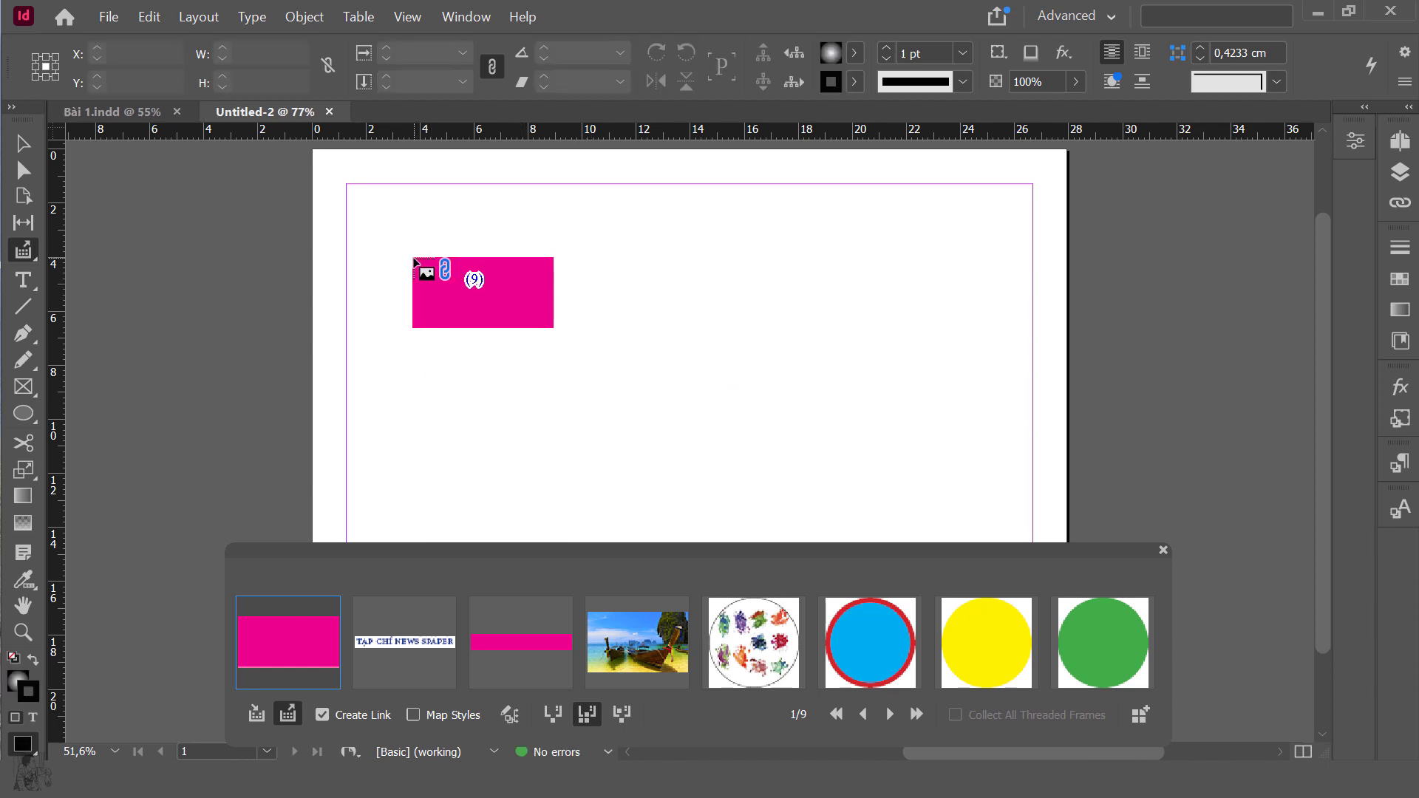
Undo a trial placement that removes the bar from the conveyor, and return to Place multiple and keep in conveyor.
click(552, 714)
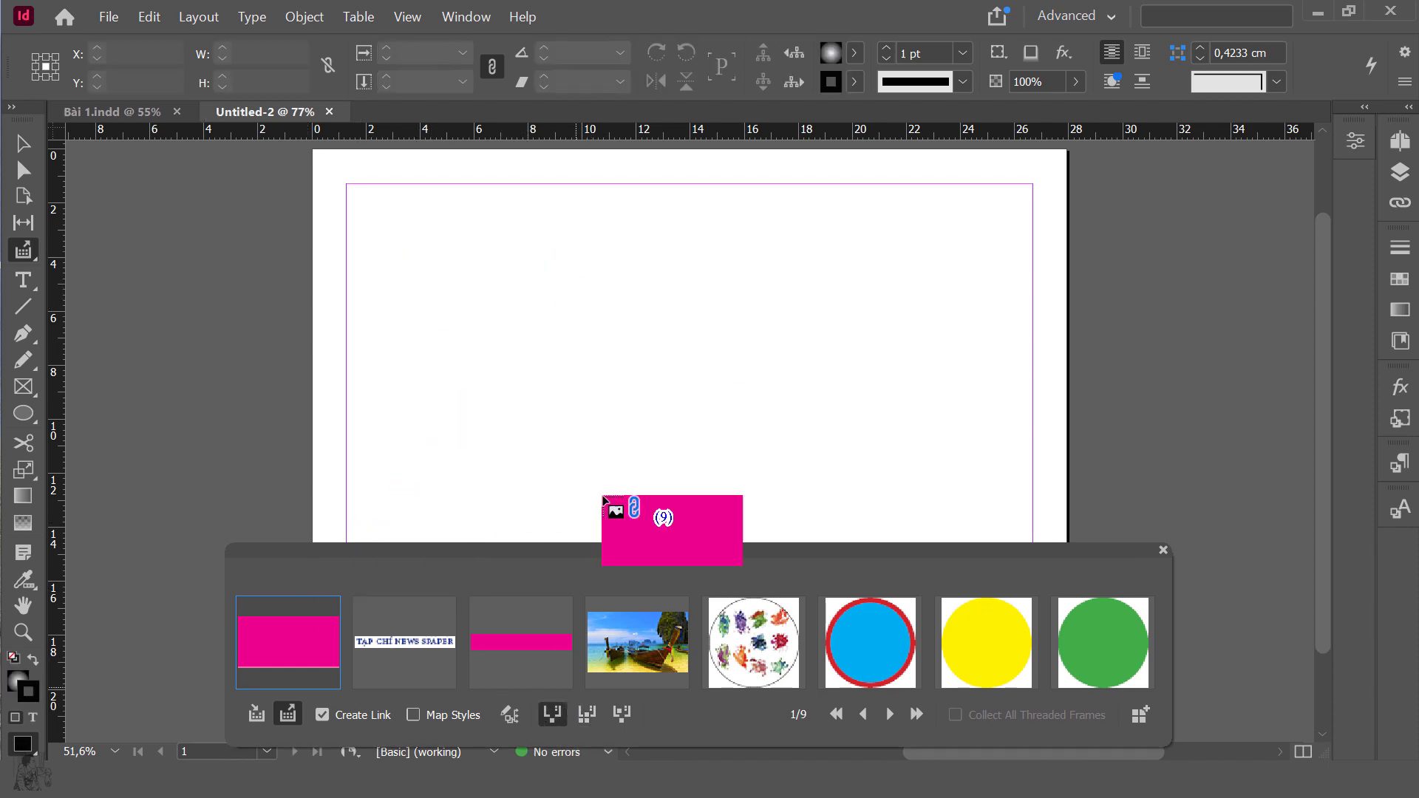
click(381, 252)
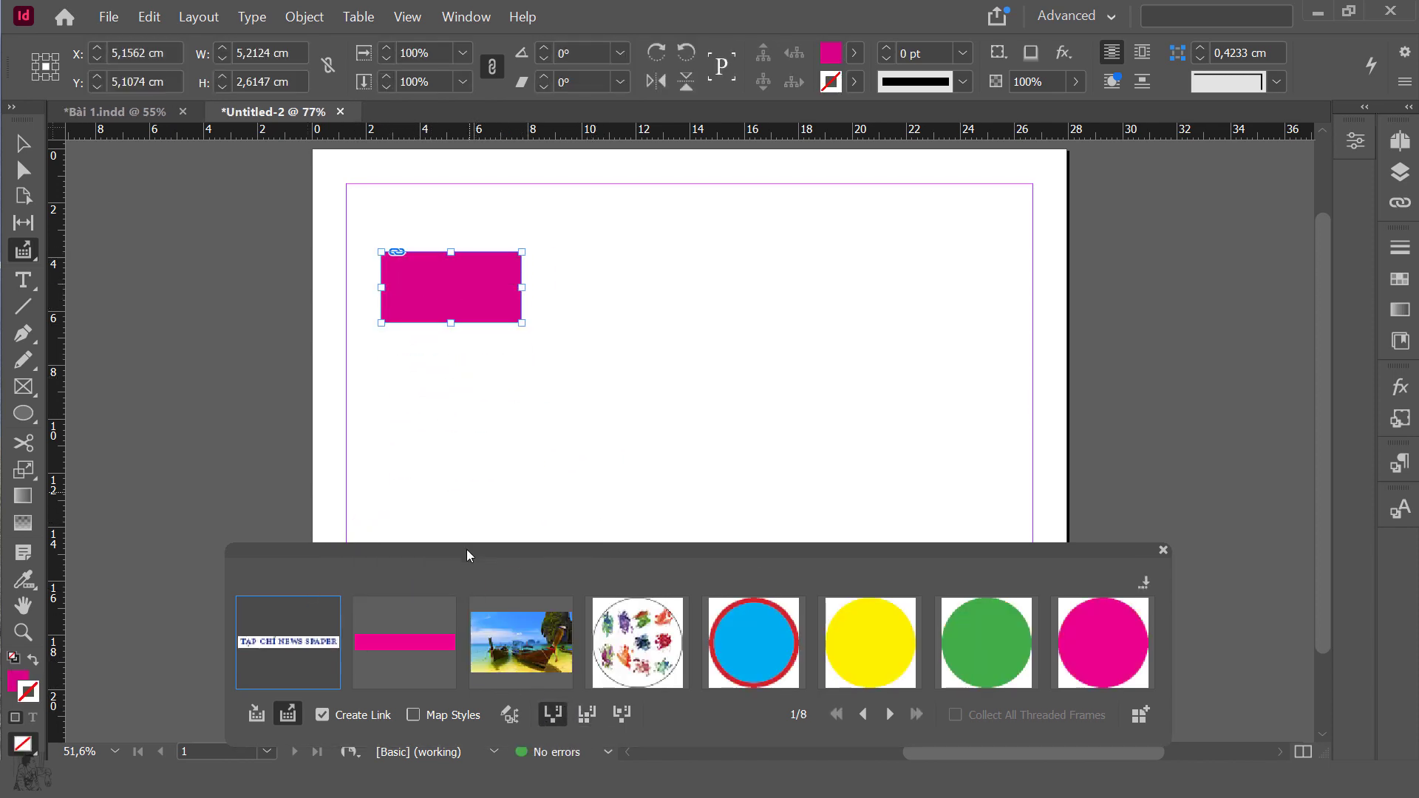
key(ctrl+z)
click(587, 714)
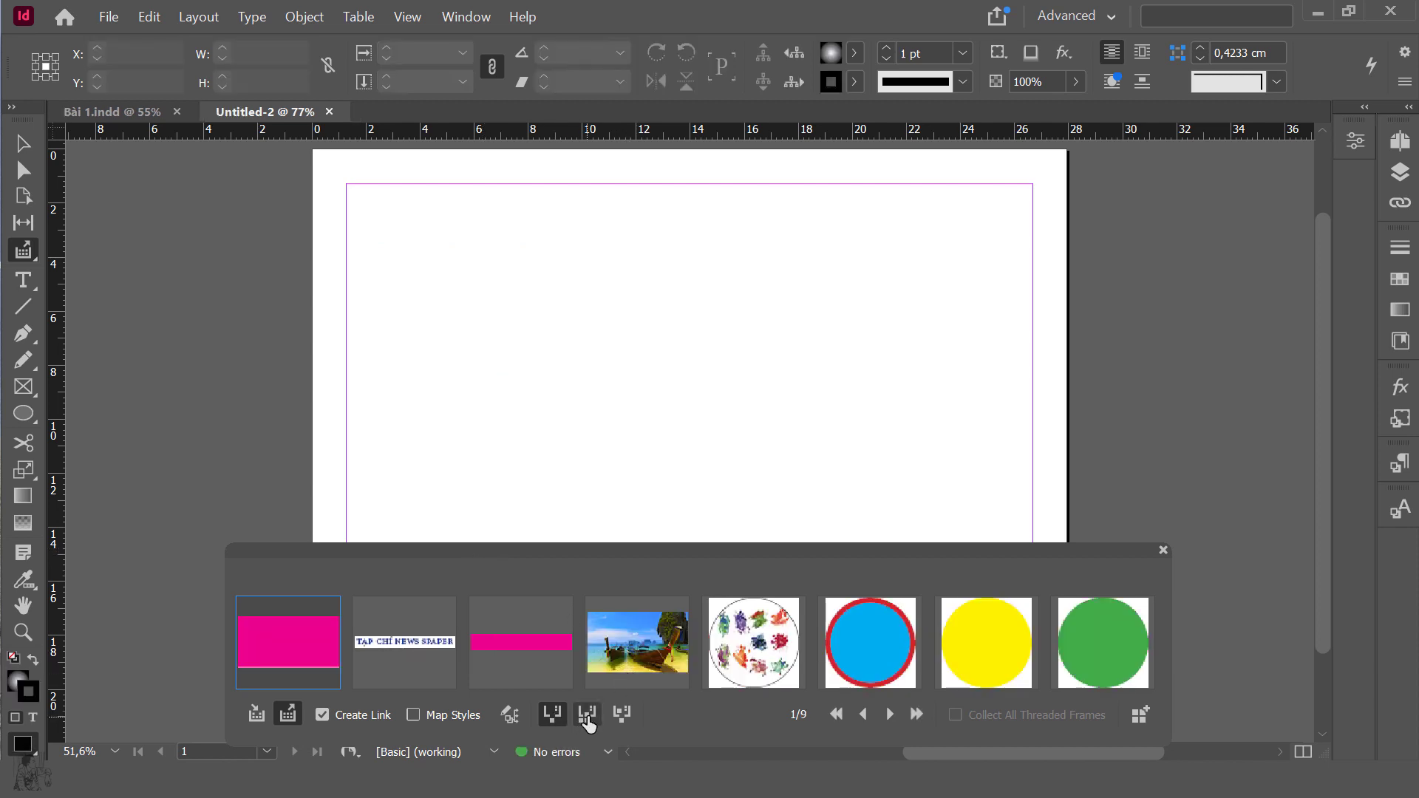
Try placing several linked copies of the short magenta bar across the page, and undo all of them.
click(405, 224)
drag(569, 238, 763, 335)
drag(859, 264, 965, 317)
drag(790, 422, 603, 516)
drag(485, 403, 381, 455)
key(ctrl+z)
key(ctrl+z)
key(ctrl+z)
key(ctrl+z)
key(ctrl+z)
key(ctrl+z)
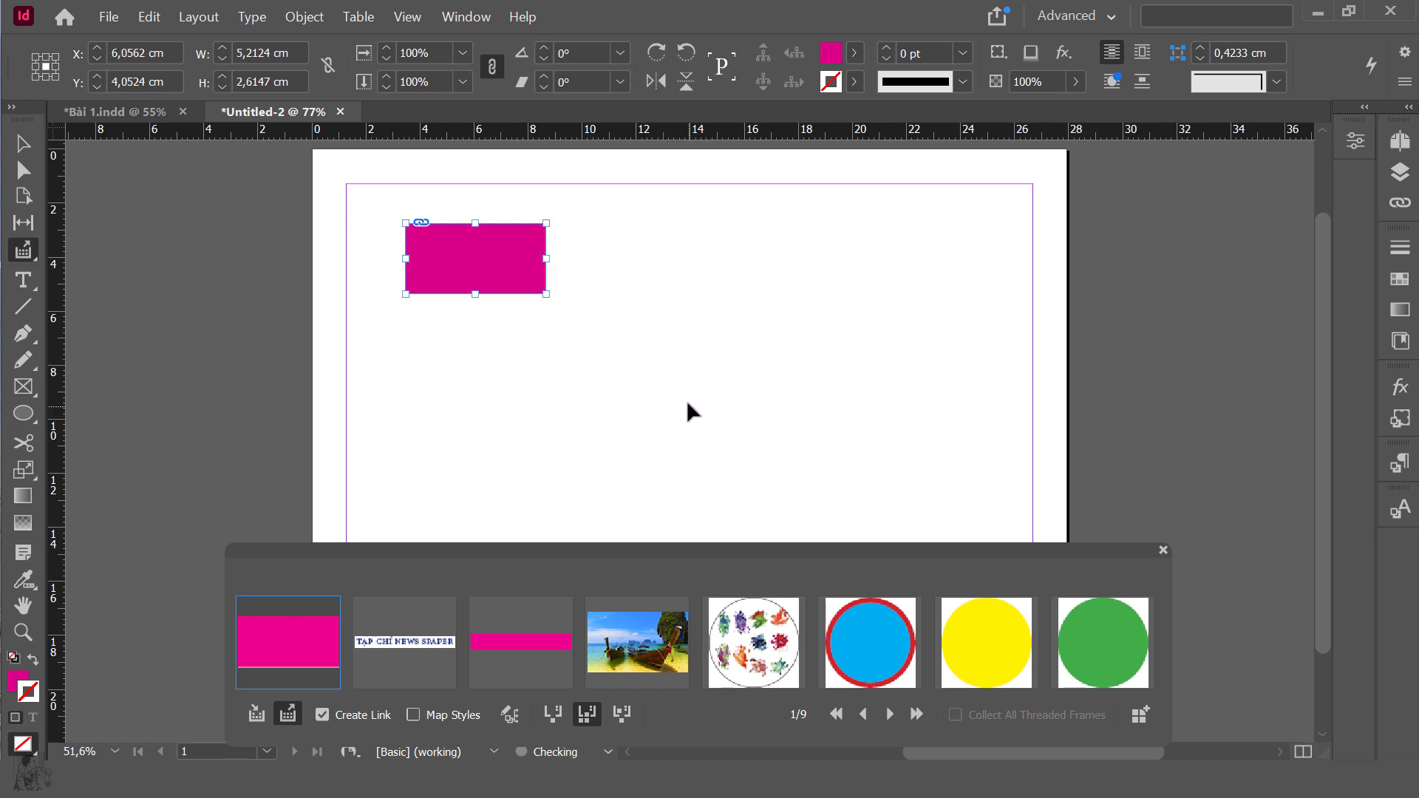
Turn off Create Link and place one unlinked short magenta bar in the upper-left part of the Untitled-2 page.
click(322, 716)
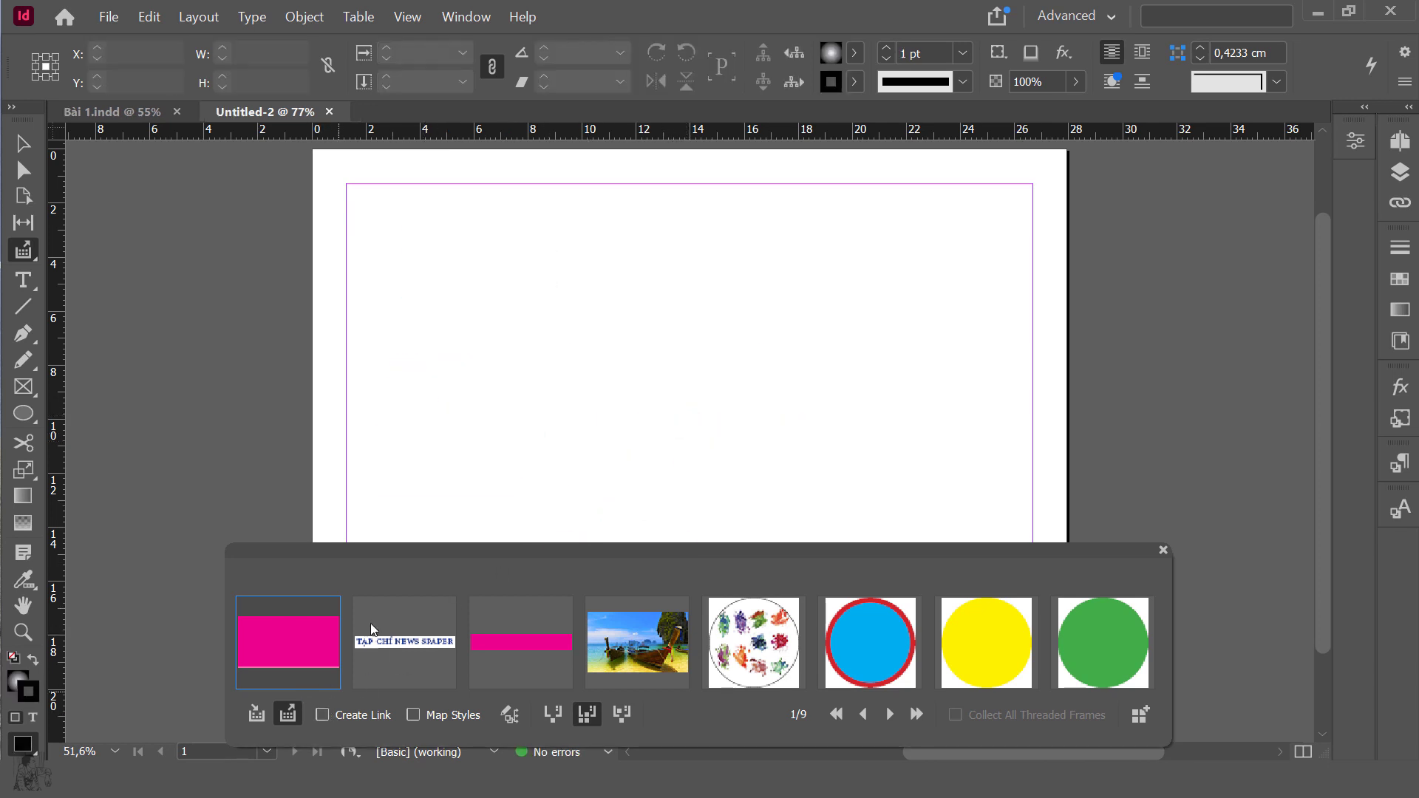
click(419, 241)
drag(437, 255, 487, 276)
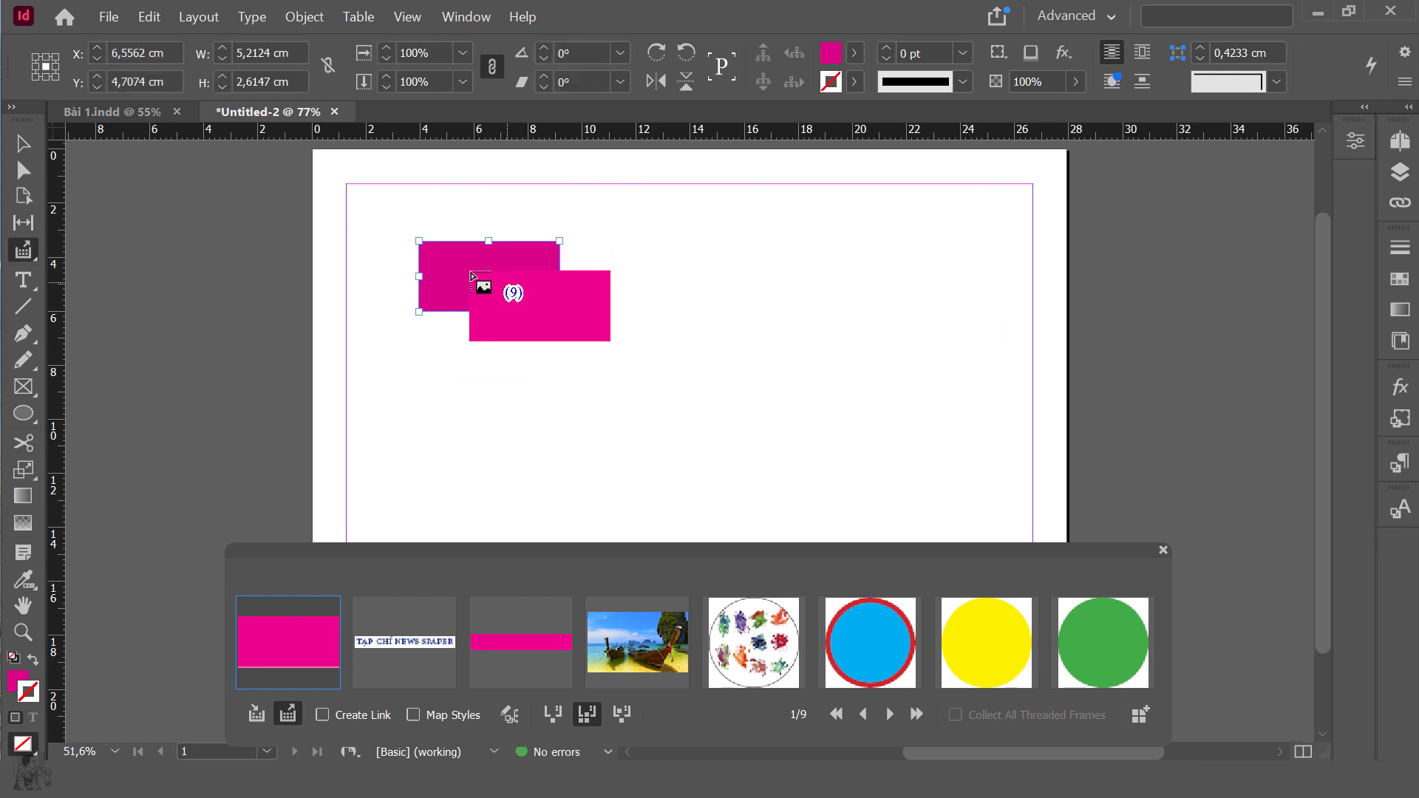
Check Bài 1.indd, return to Untitled-2 and have Create Link enabled for the content being placed.
click(127, 112)
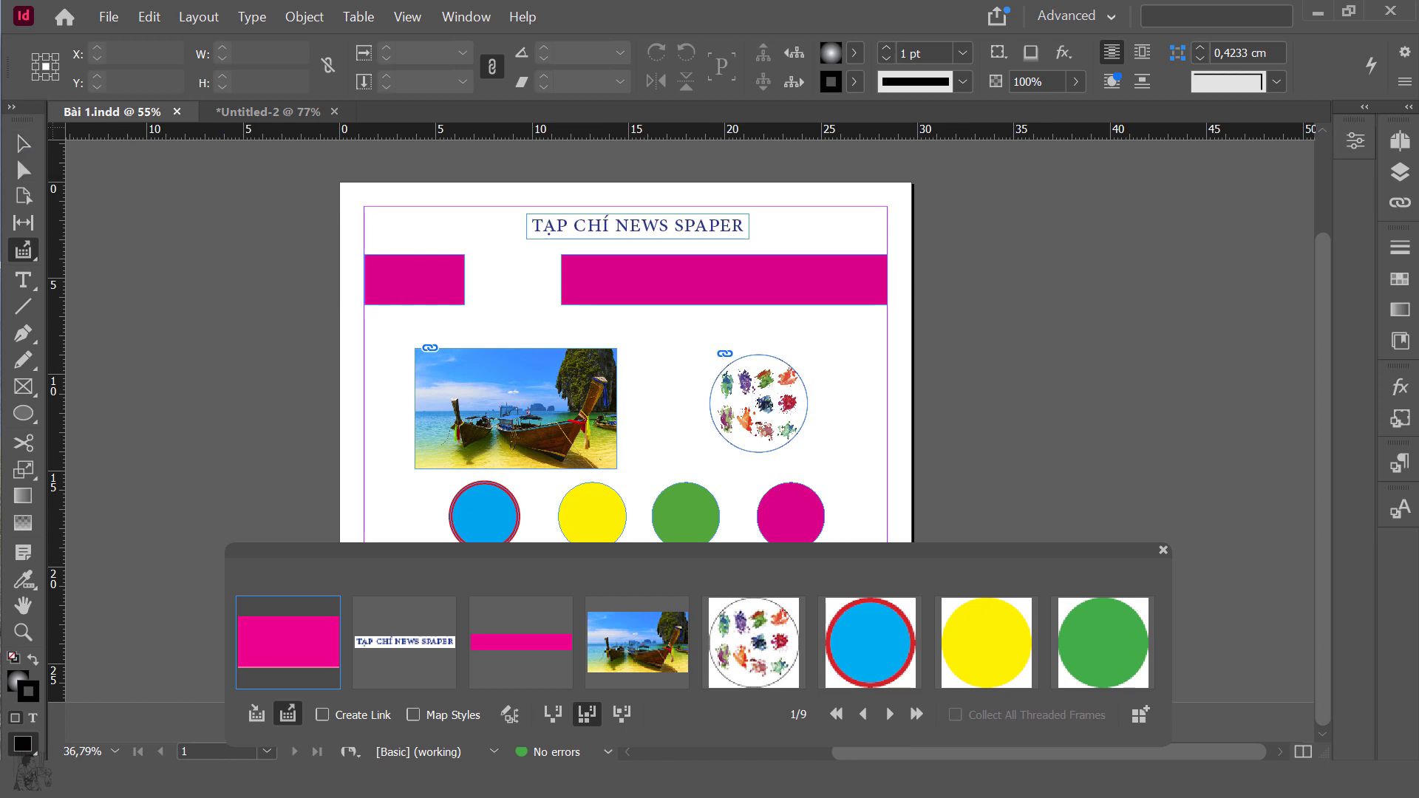
key(ctrl+Tab)
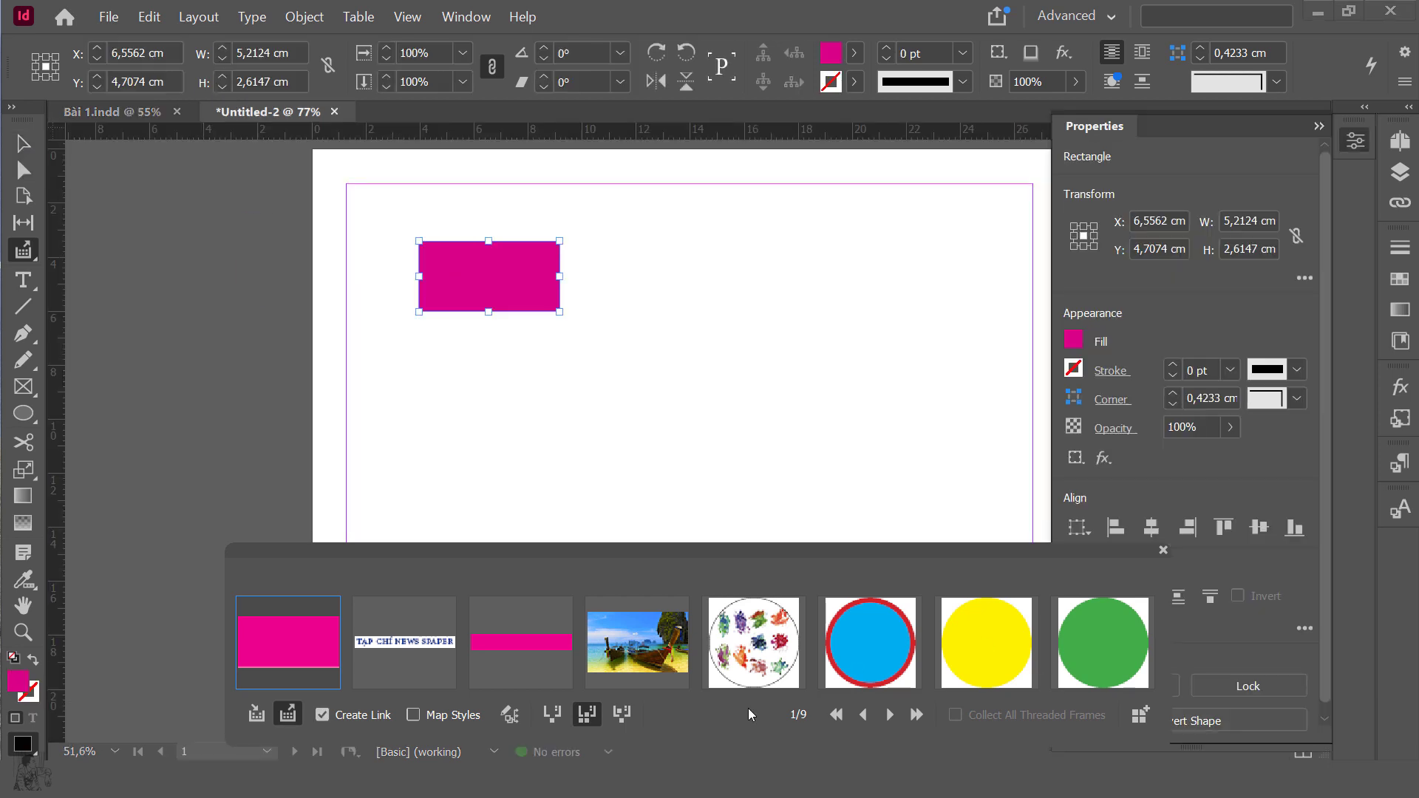
click(354, 716)
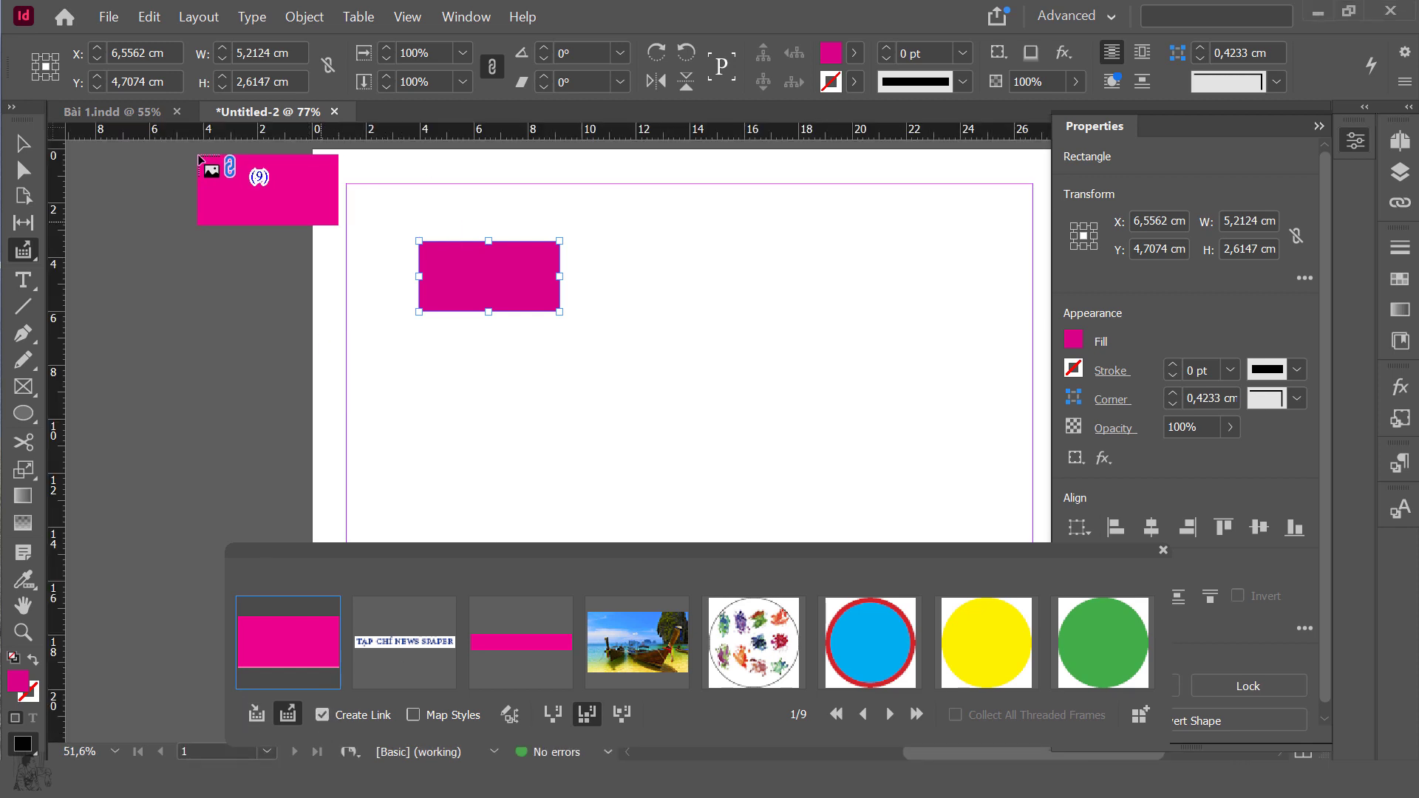
In Bài 1.indd, change the short magenta bar's fill to the dark blue swatch C=100 M=90 Y=10 K=0.
click(198, 114)
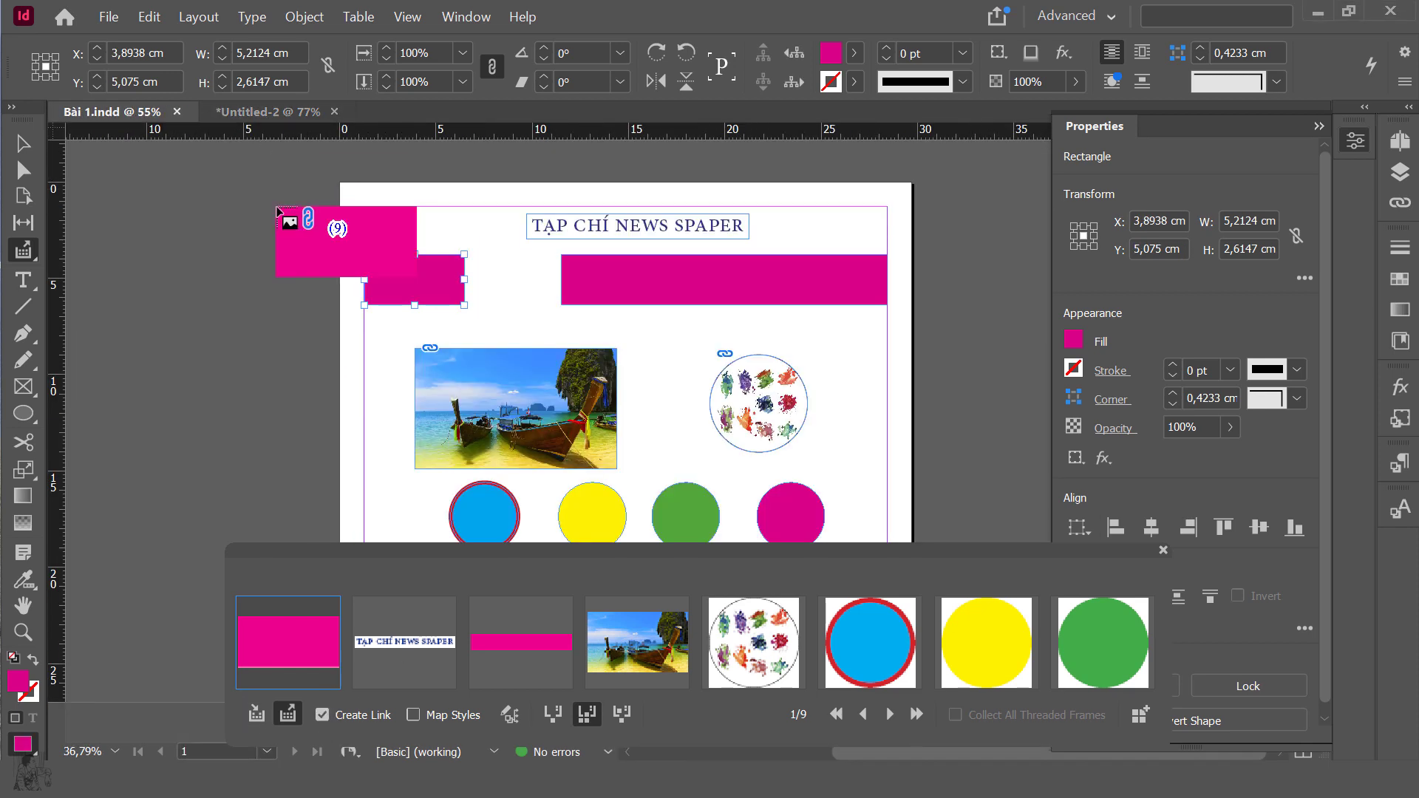
click(33, 153)
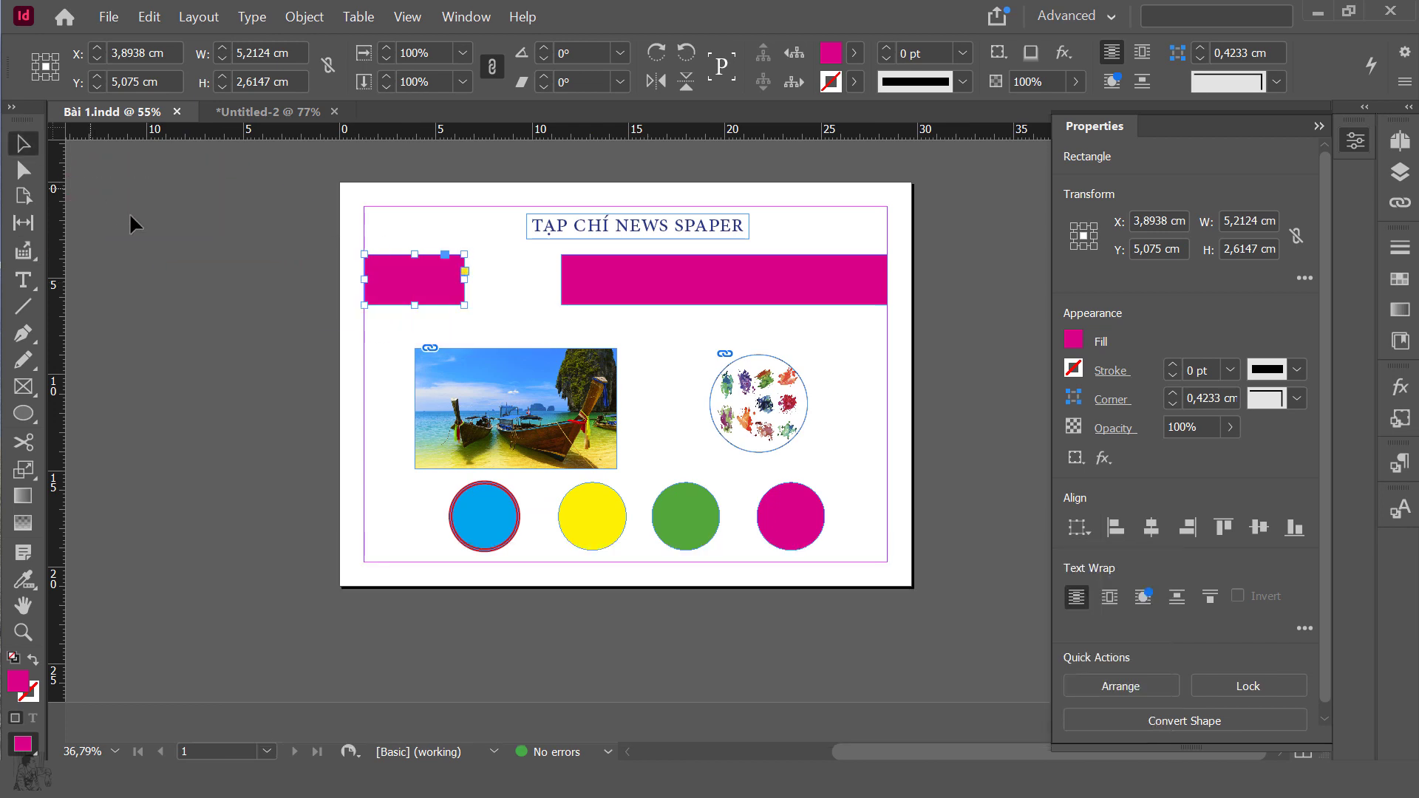
click(232, 269)
click(425, 298)
click(1073, 340)
scroll(852, 661, down, 1)
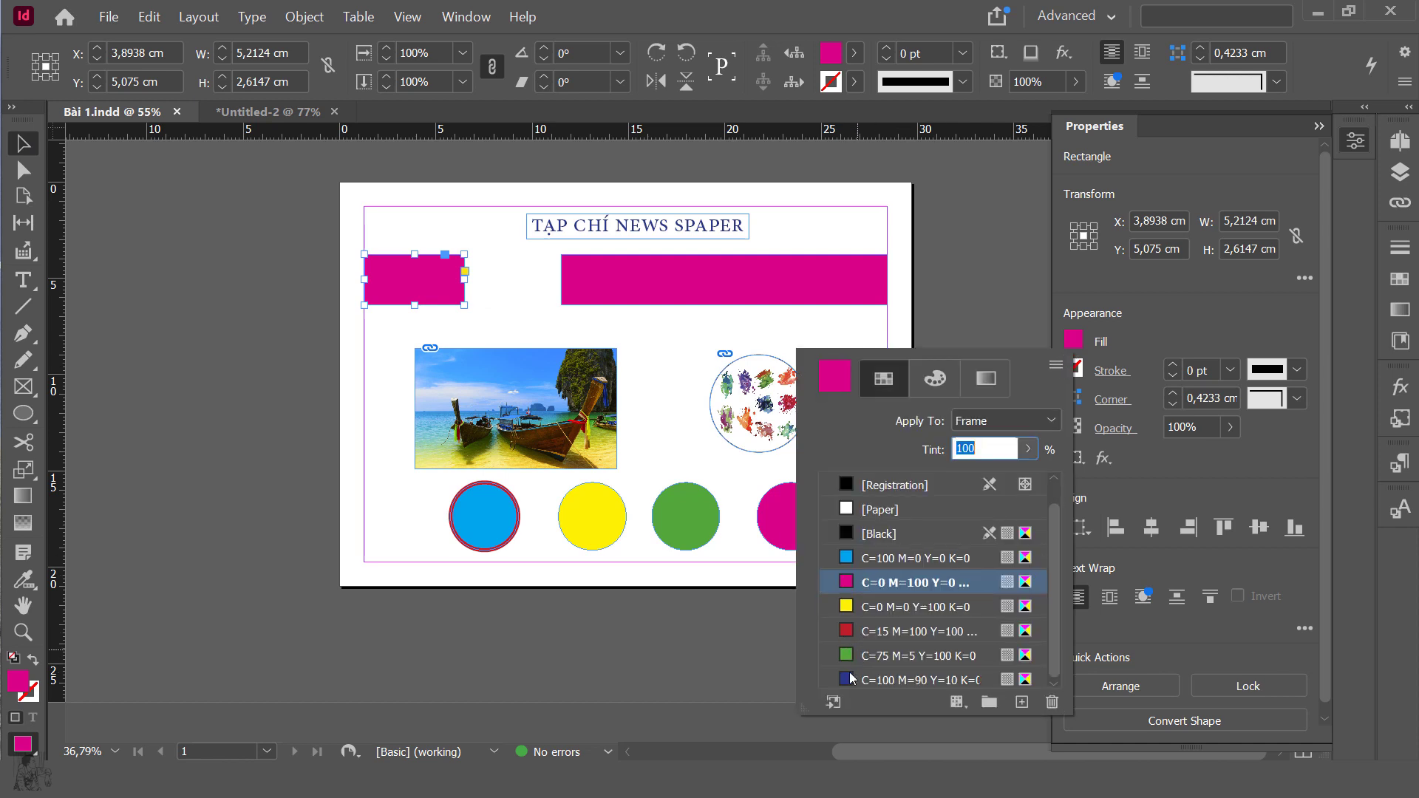
click(849, 680)
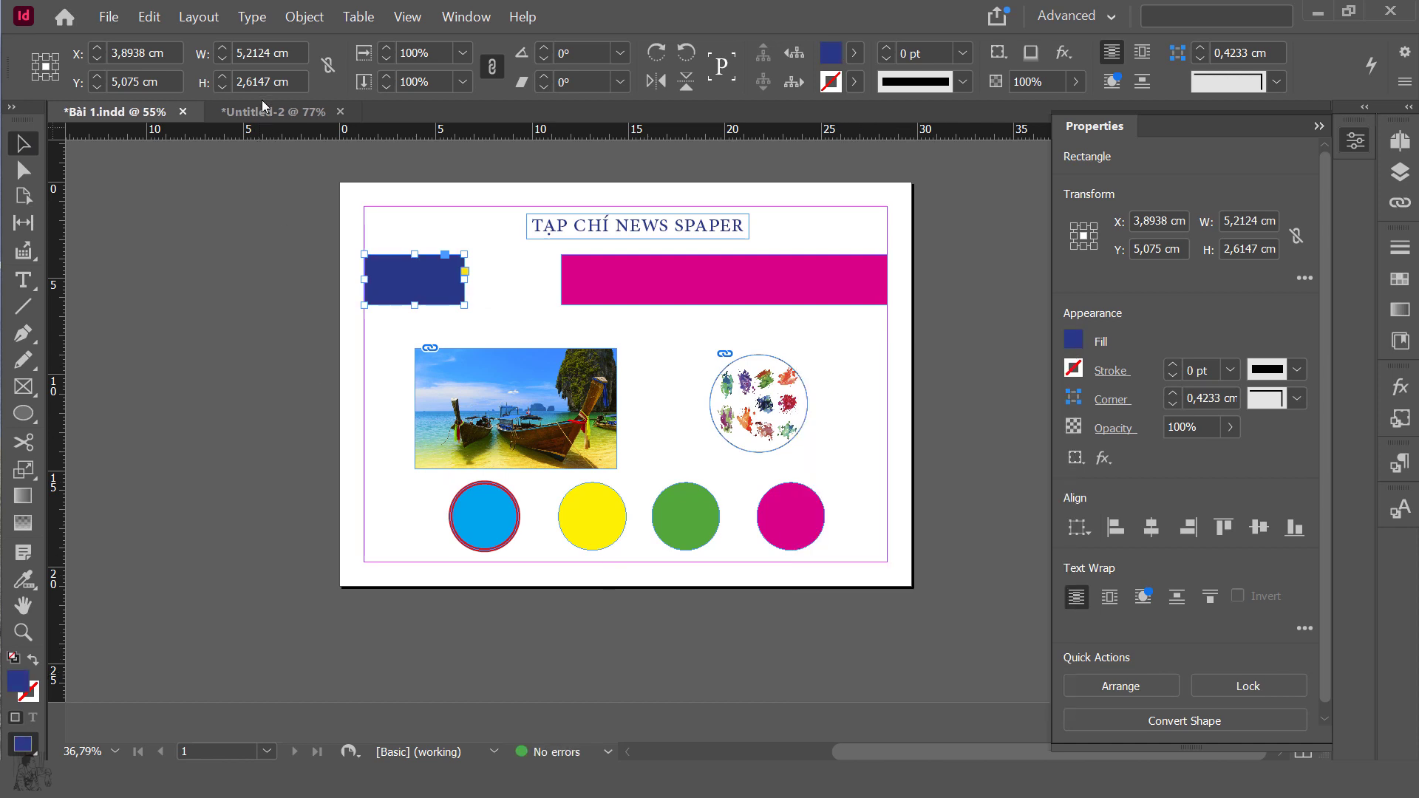
In Untitled-2, place the recoloured blue bar beside the magenta one using the Content Placer tool with Create Link off.
click(262, 108)
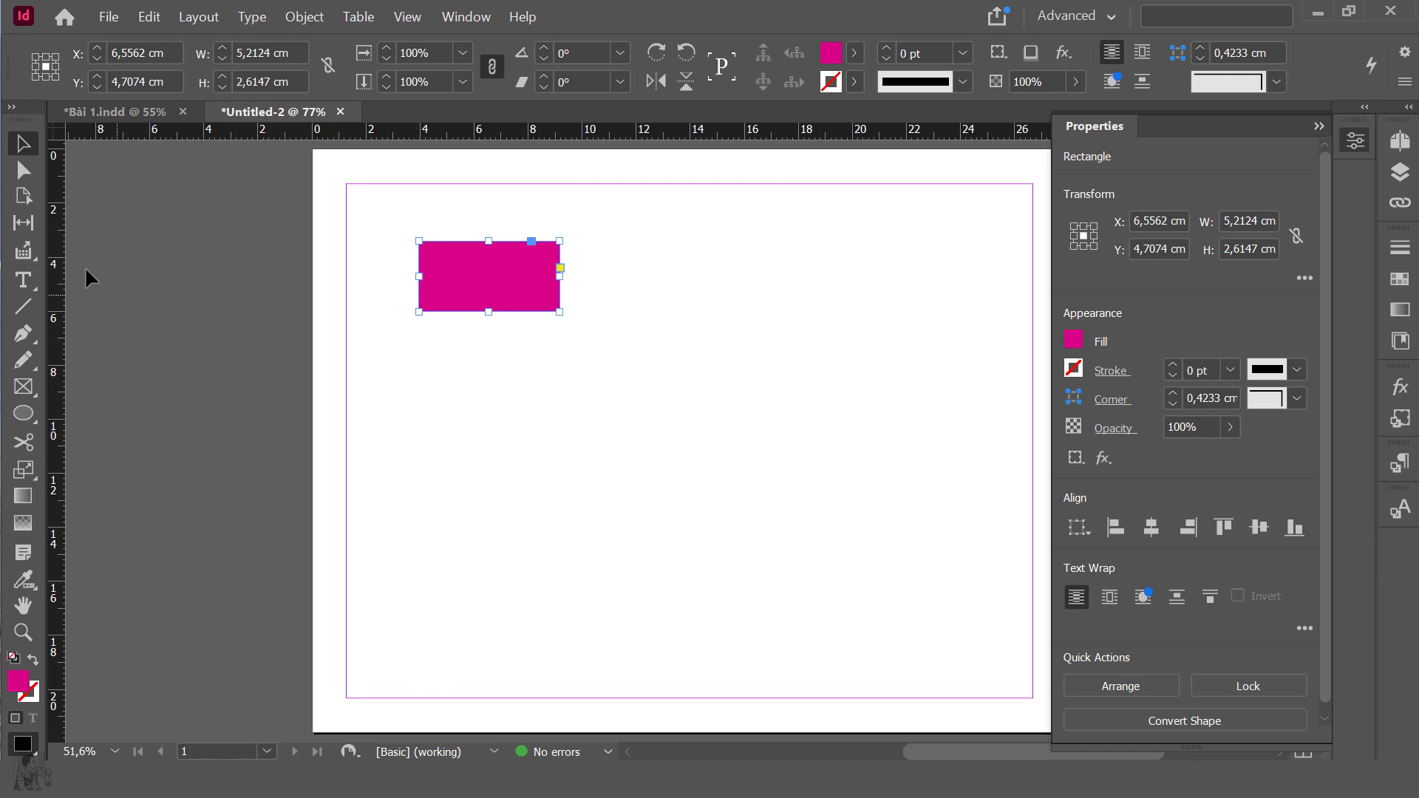
click(23, 251)
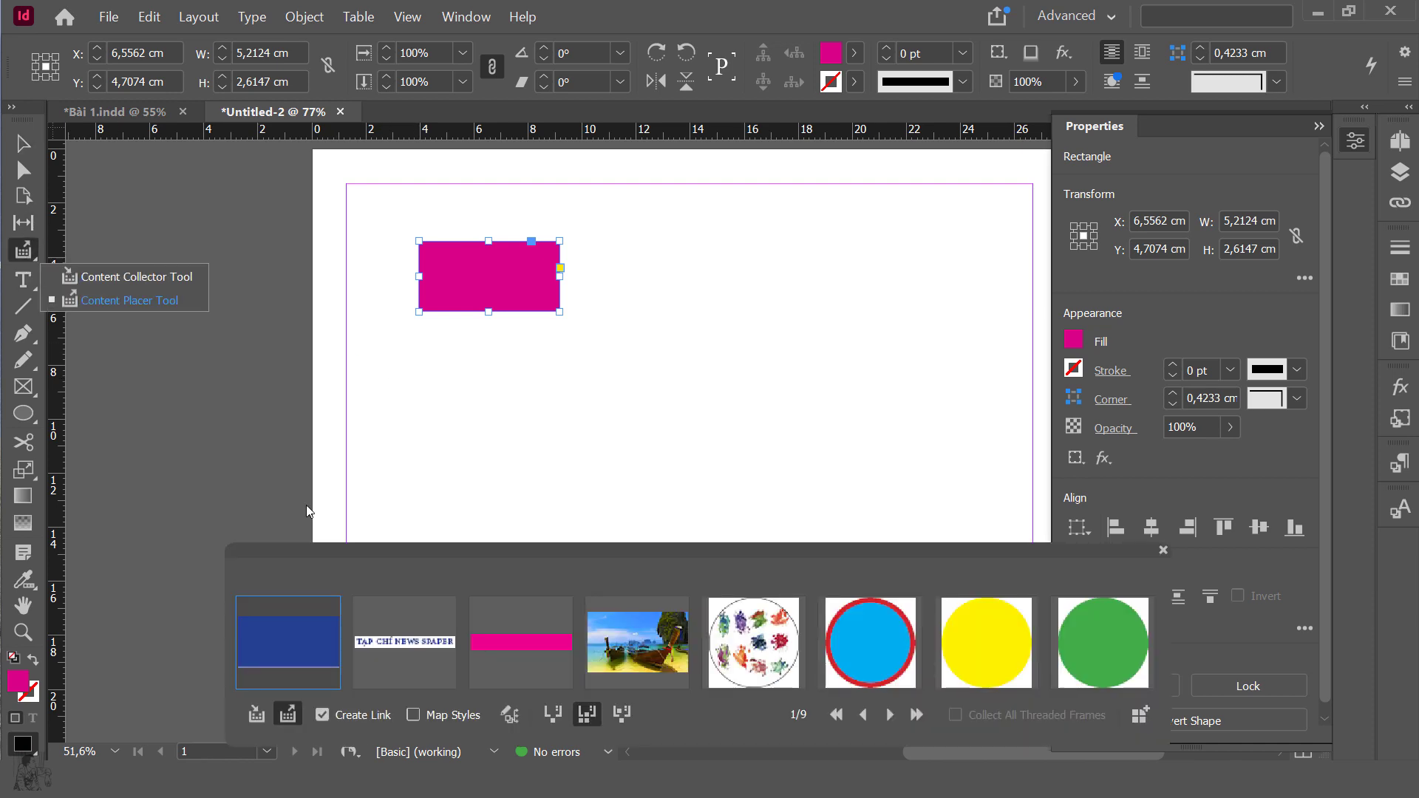
click(323, 714)
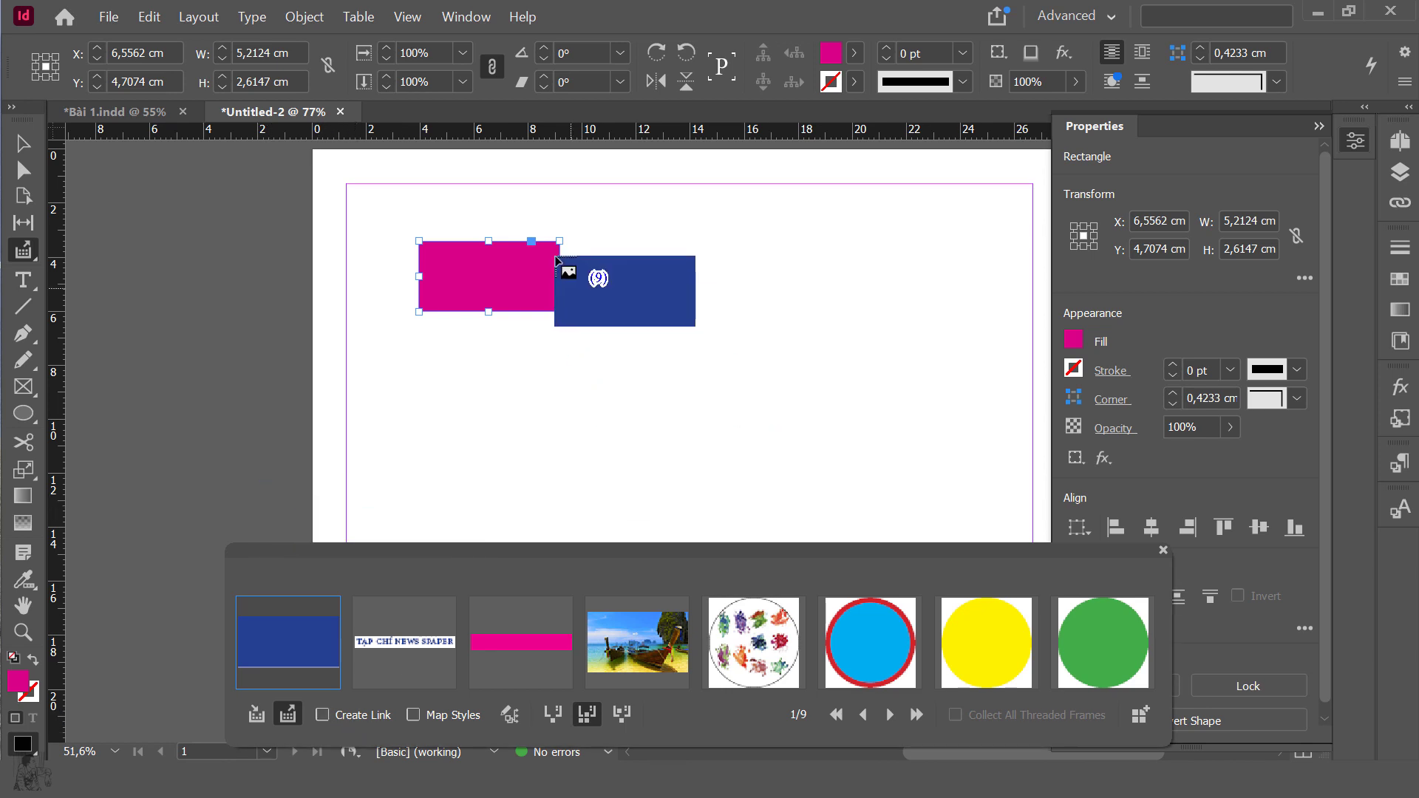
click(638, 294)
In Bài 1.indd, recolour the short dark blue bar magenta by sampling the long magenta bar with the Eyedropper tool.
click(100, 112)
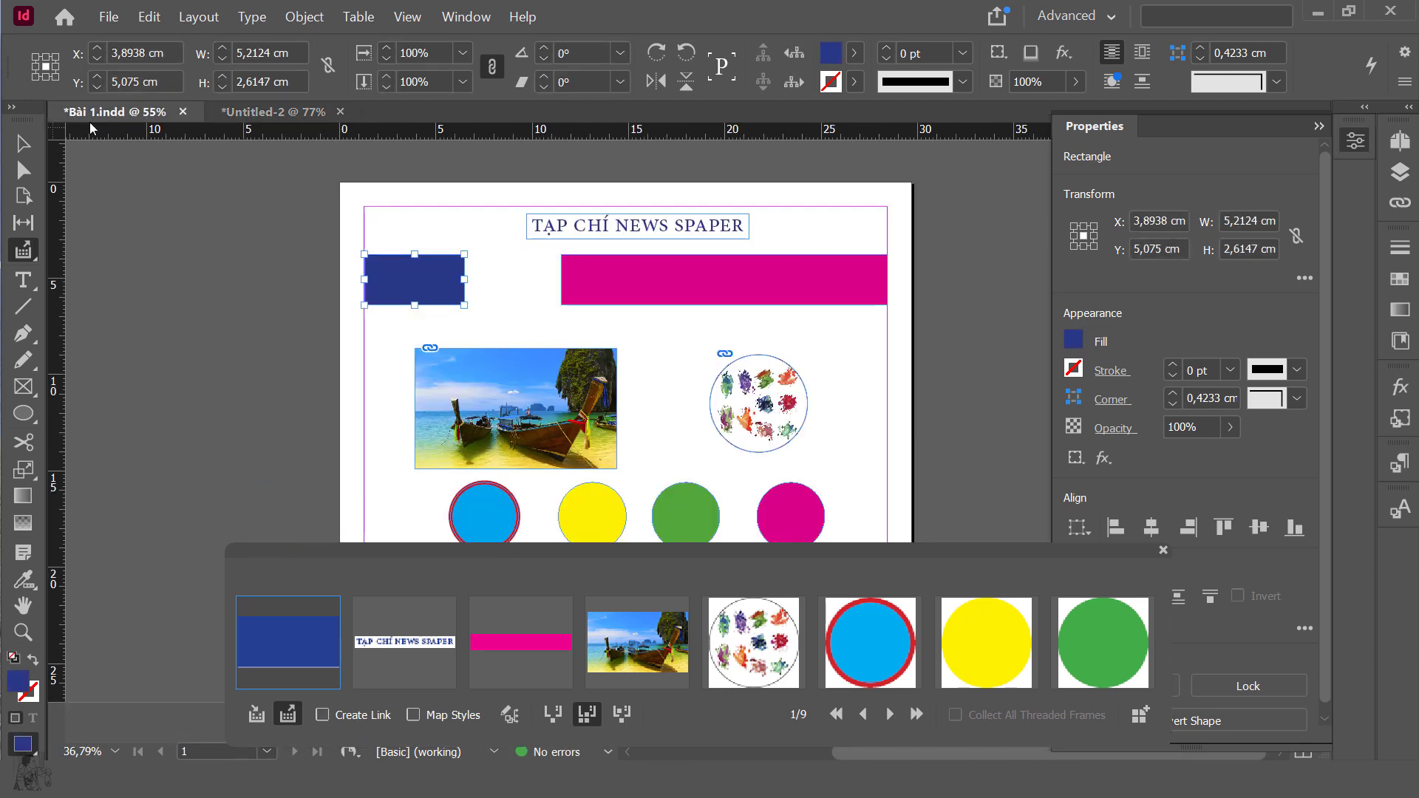
click(24, 145)
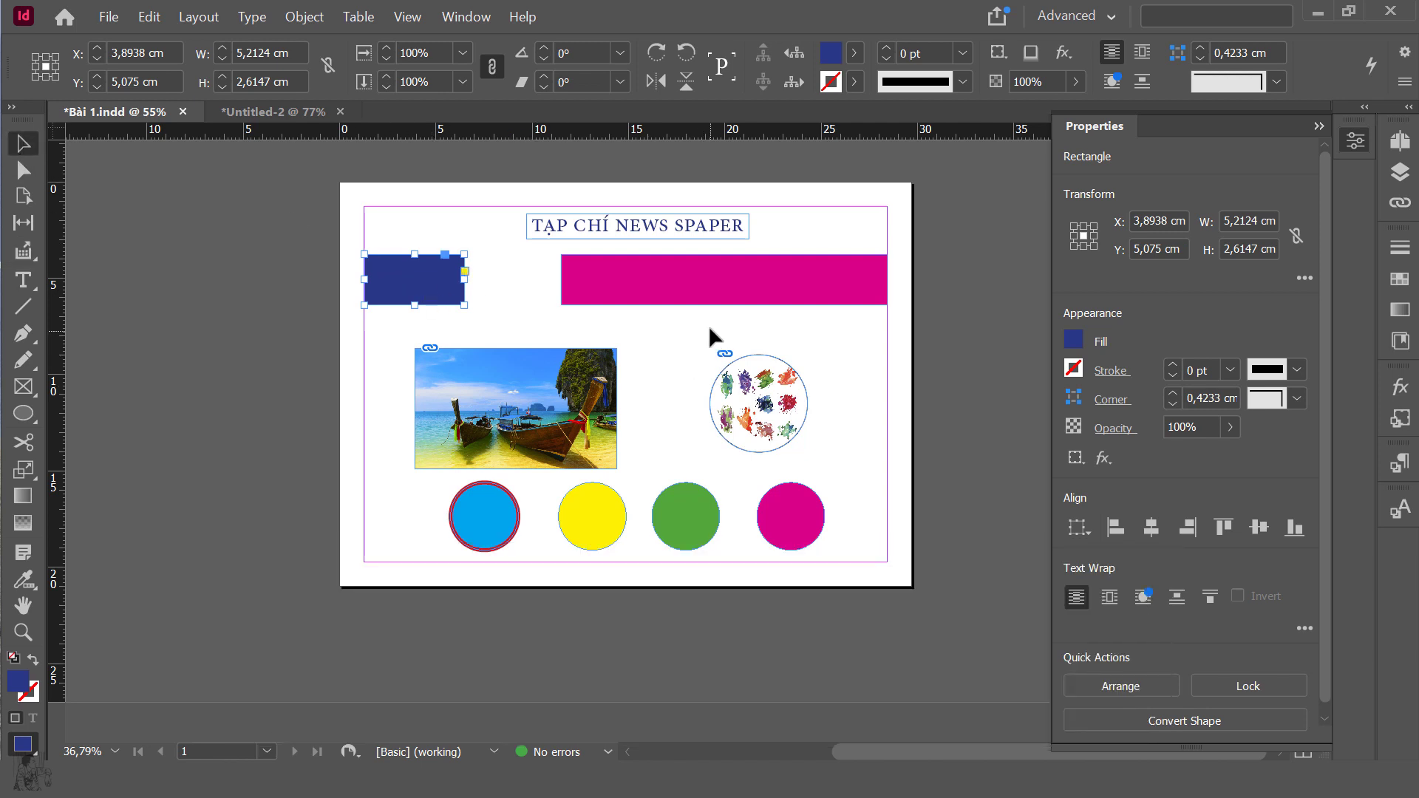
key(i)
click(688, 273)
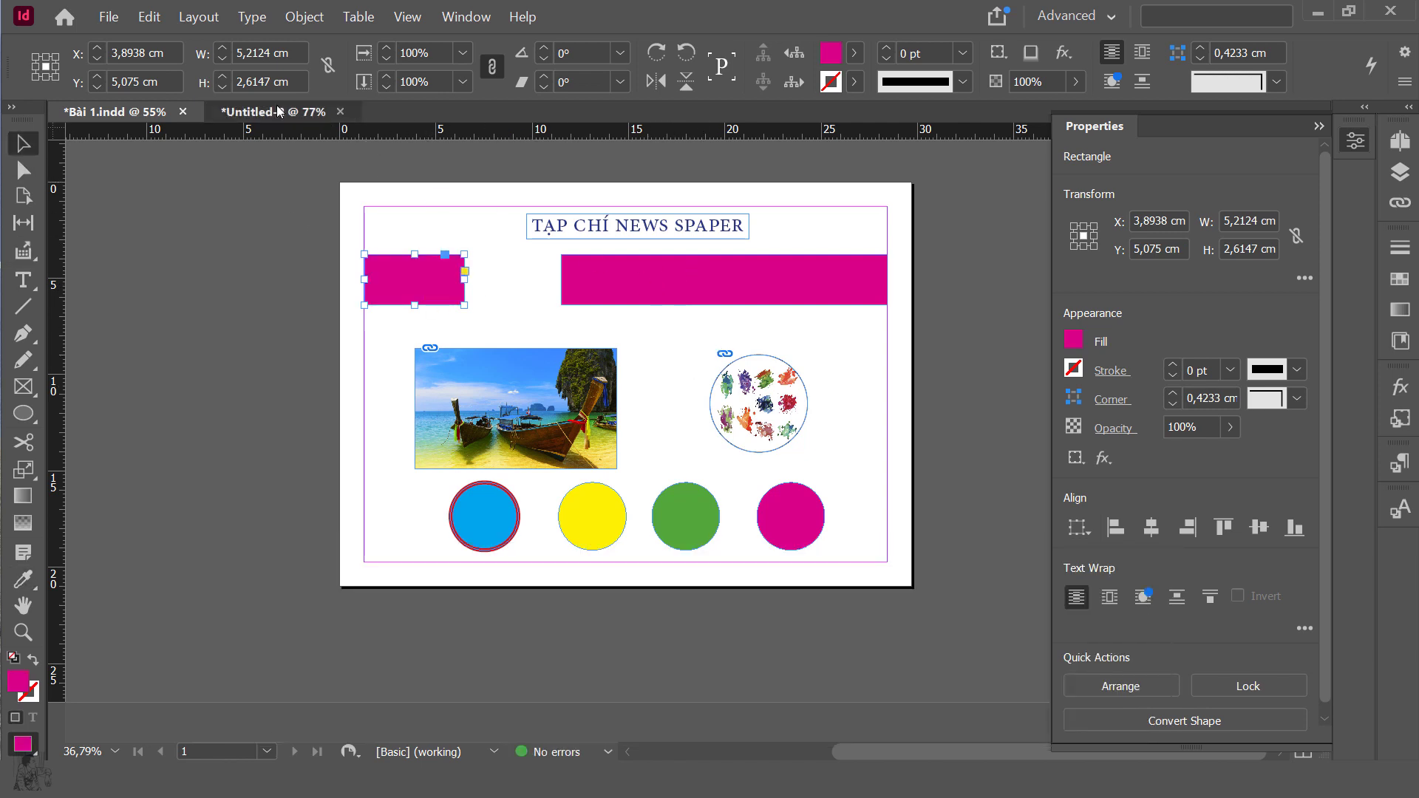
In Untitled-2, delete both the magenta and the dark blue bar from the page.
click(274, 111)
click(25, 253)
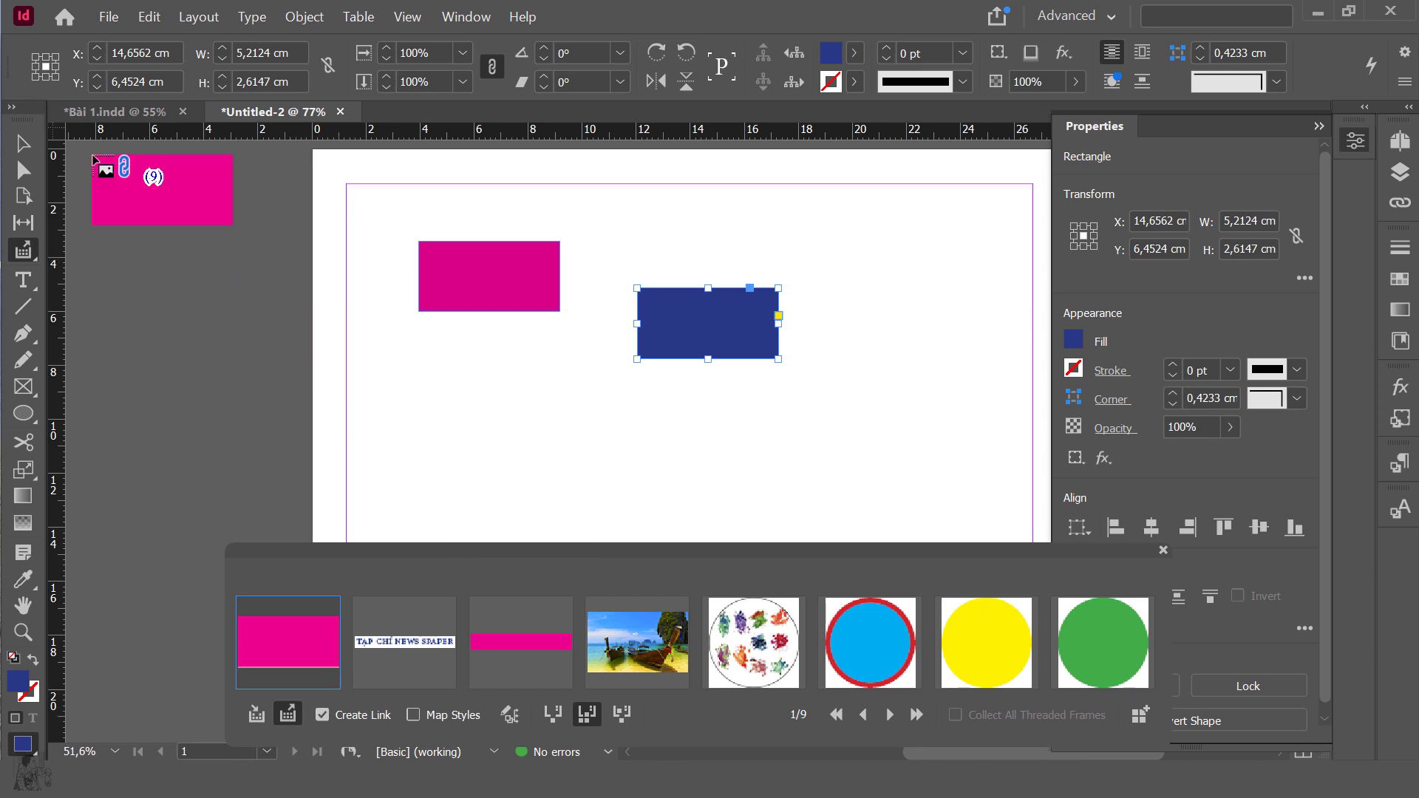
click(23, 143)
drag(407, 190, 821, 392)
key(Delete)
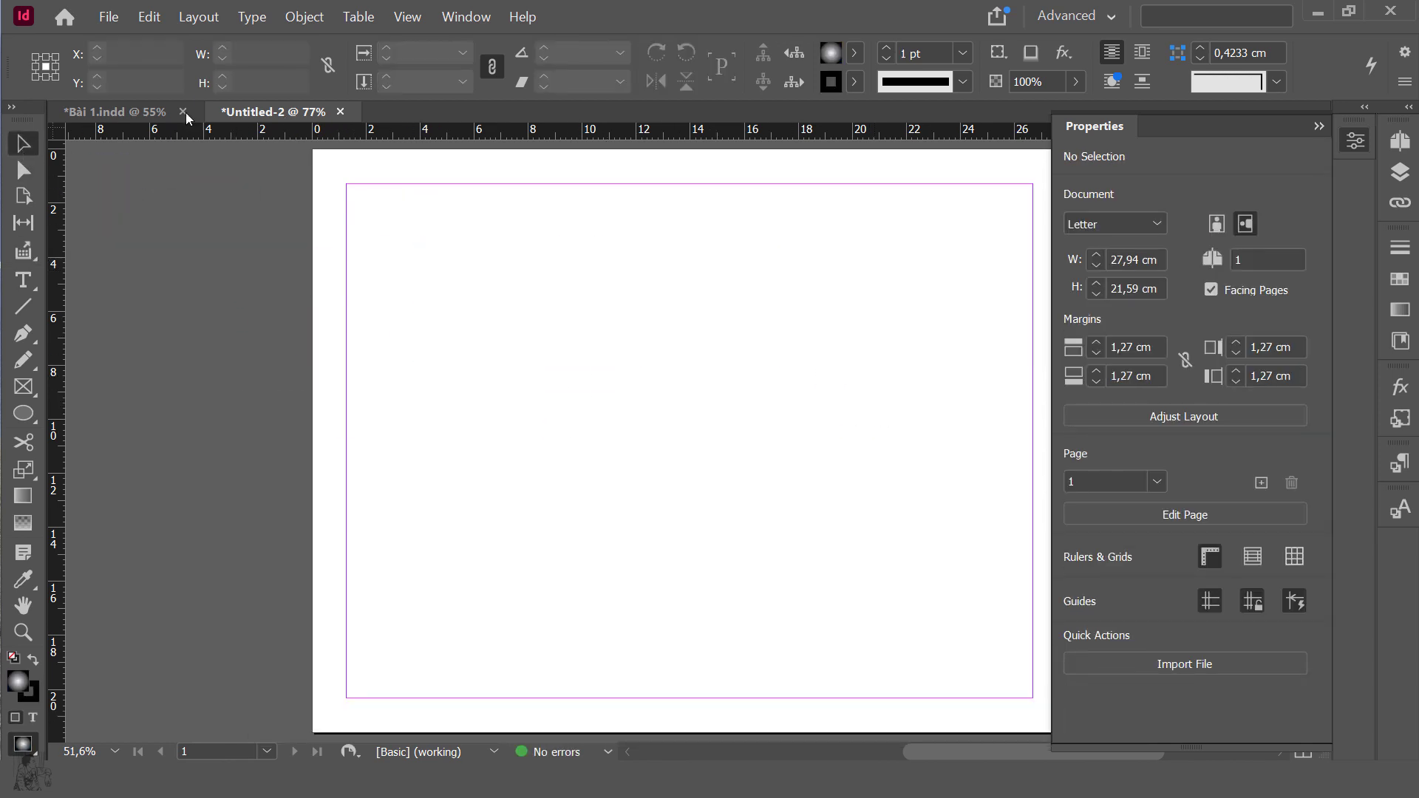
With placed items kept in the conveyor, place the linked short magenta bar, about 5.4 × 2.7 cm, at the left margin and the heading above.
click(23, 251)
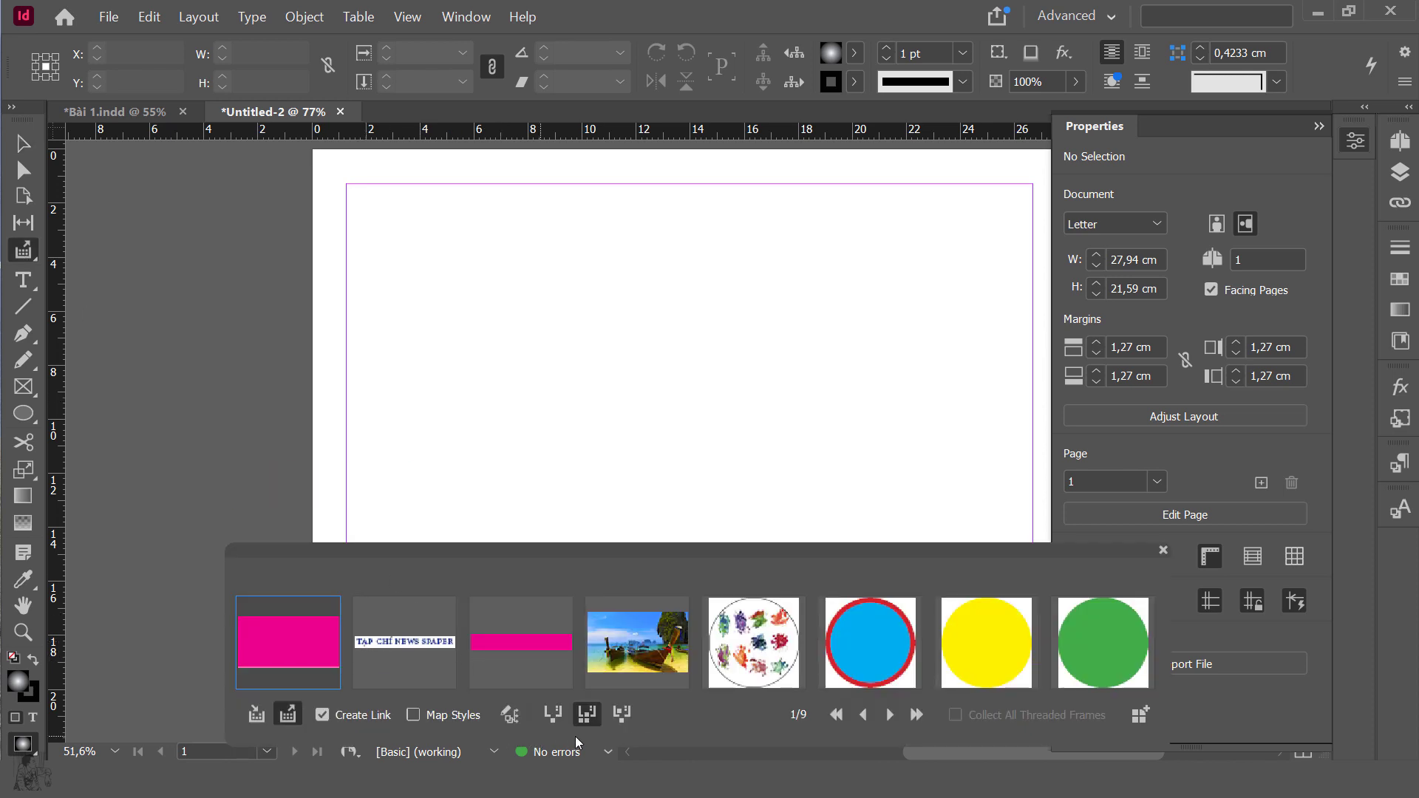
click(620, 714)
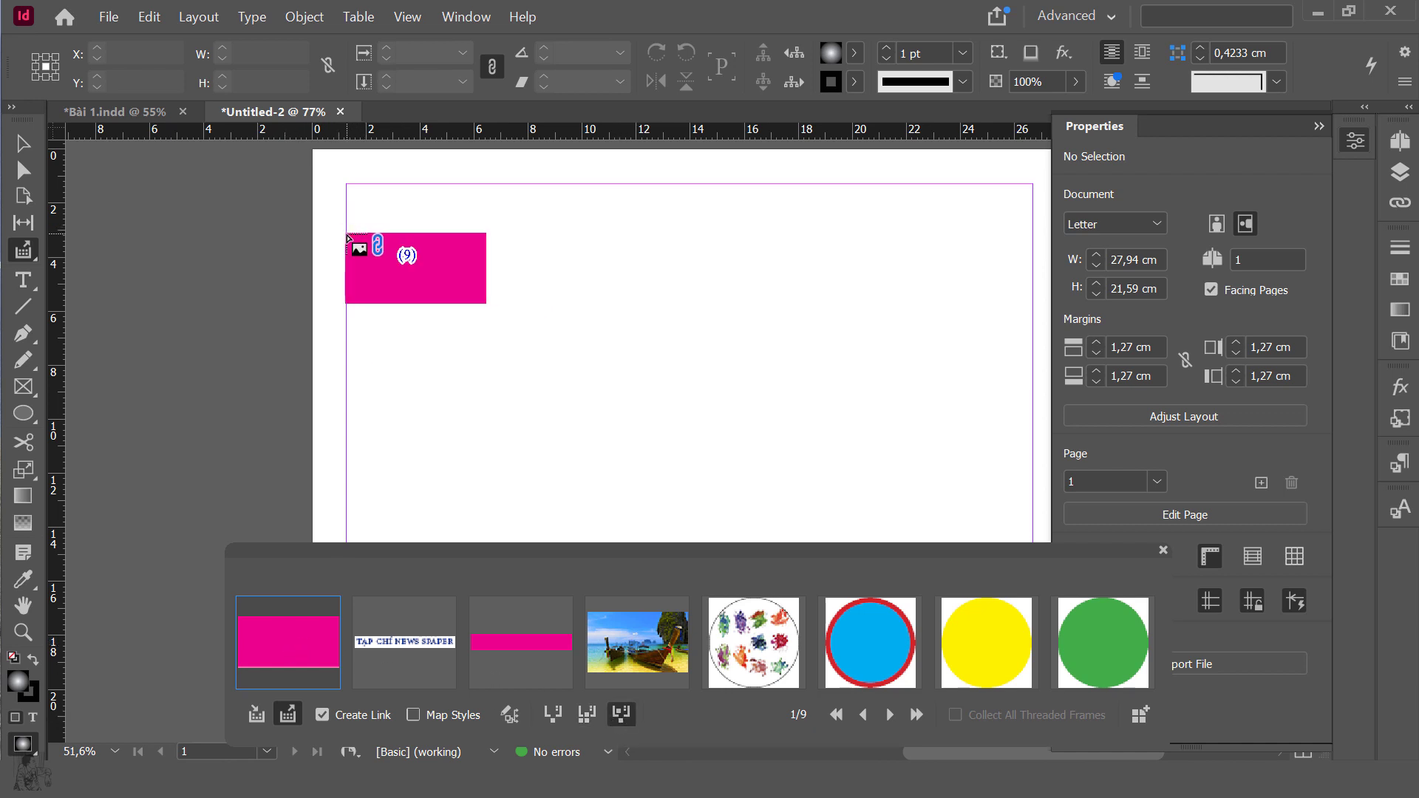
drag(349, 238, 492, 307)
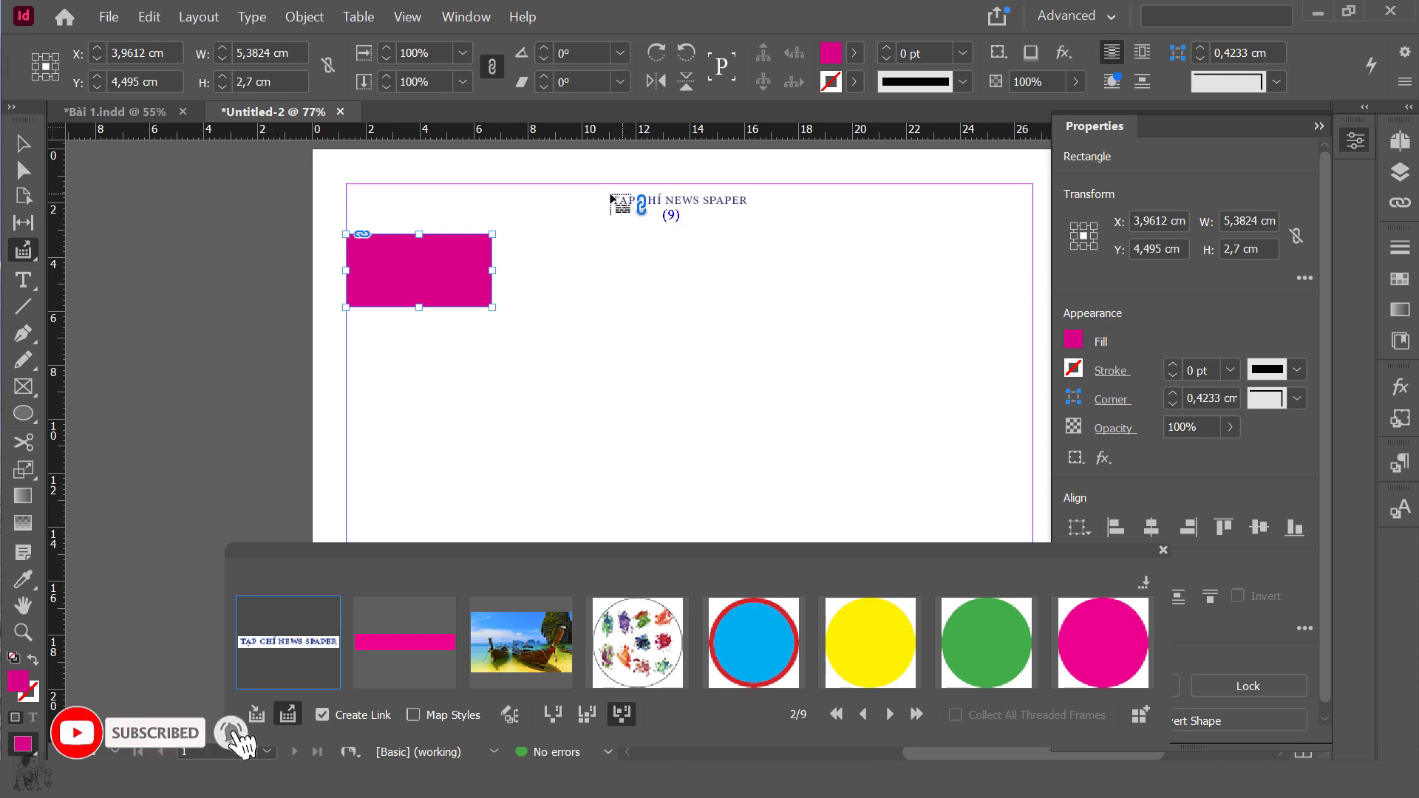
click(568, 180)
mouse_move(637, 196)
mouse_down()
mouse_move(725, 228)
mouse_move(663, 209)
mouse_up()
Undo all placements in Untitled-2 back to a blank page.
key(ctrl+z)
key(ctrl+z)
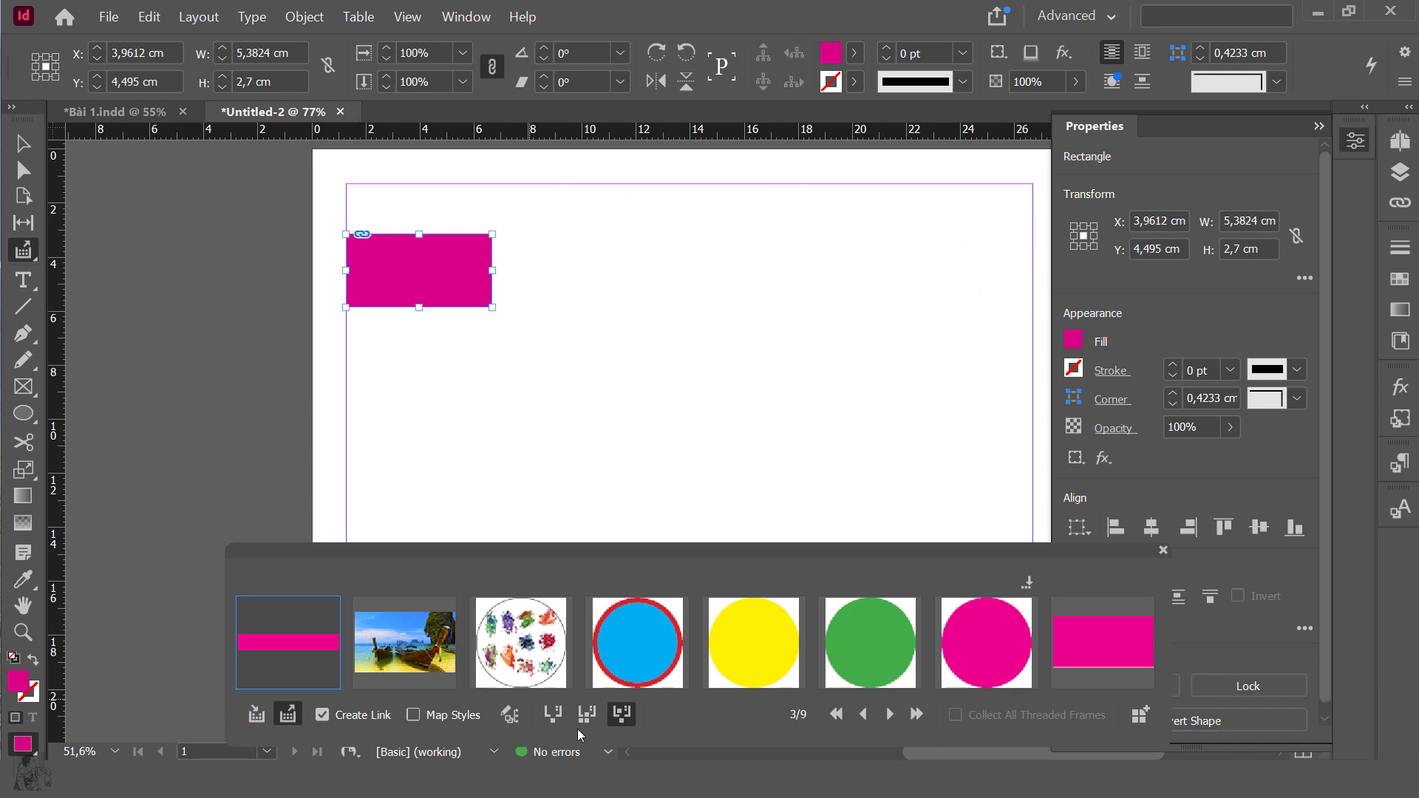
key(ctrl+z)
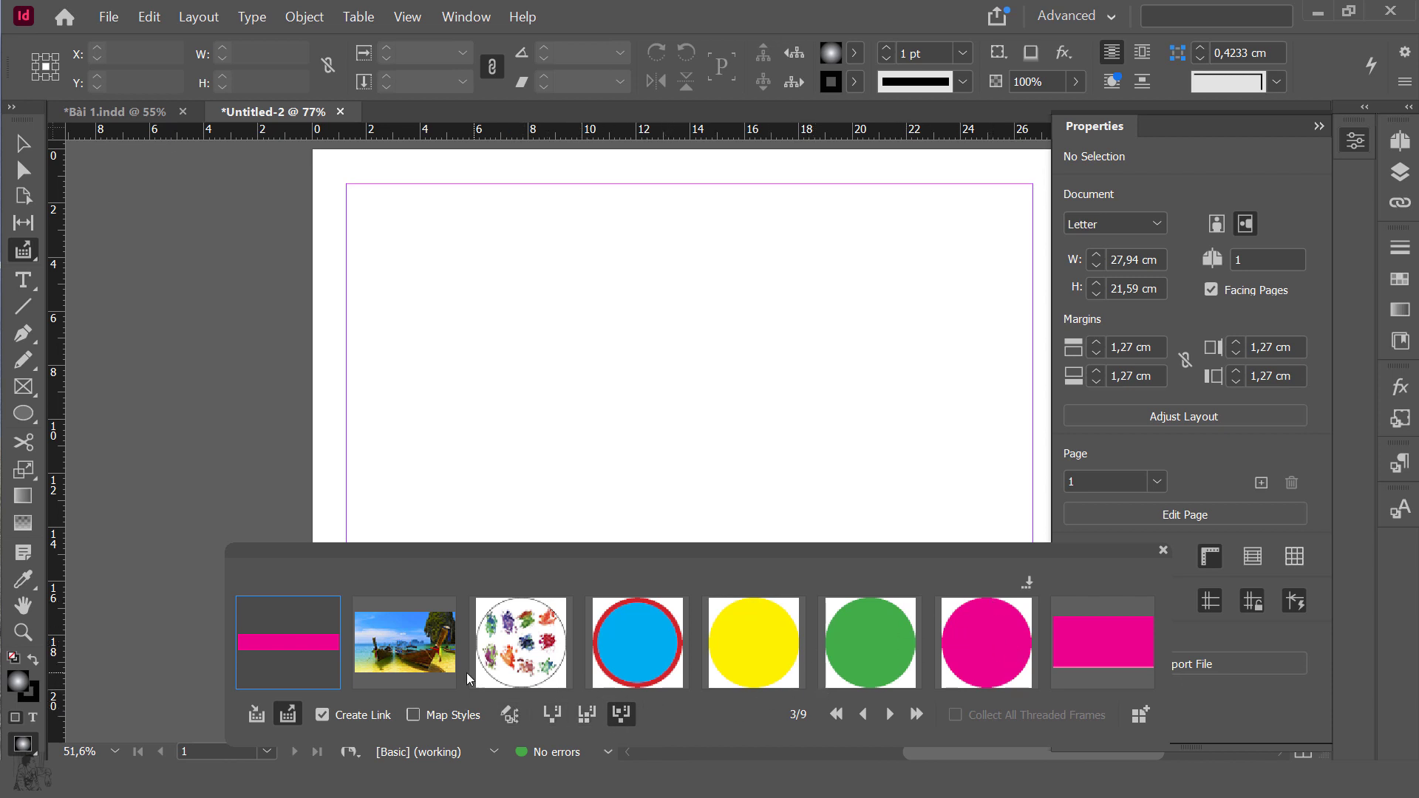
key(ctrl+z)
key(ctrl+z)
key(ctrl+z)
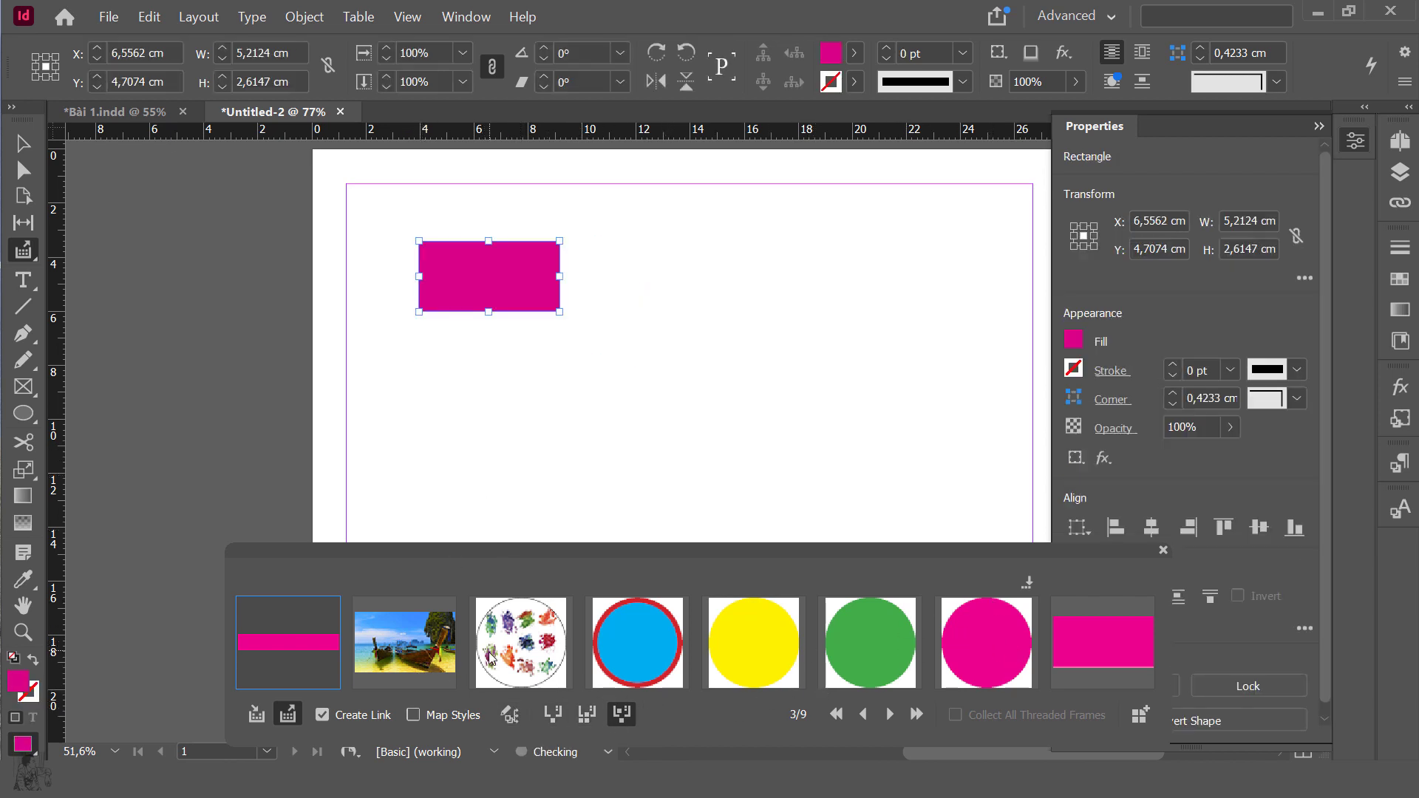
key(ctrl+z)
key(ctrl+z)
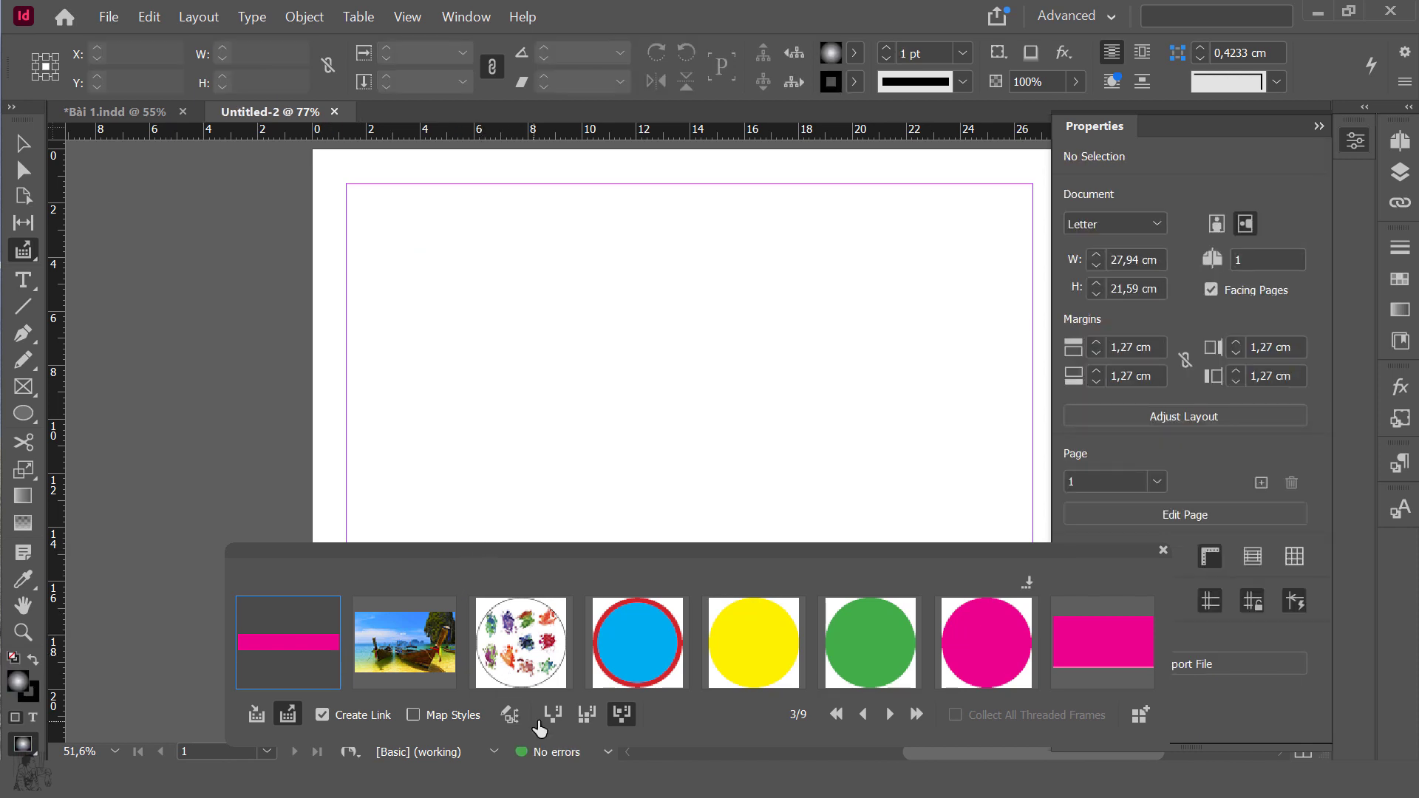
Place the linked long magenta bar on the page with removal from the conveyor, and cycle the conveyor back to the short magenta bar.
click(552, 713)
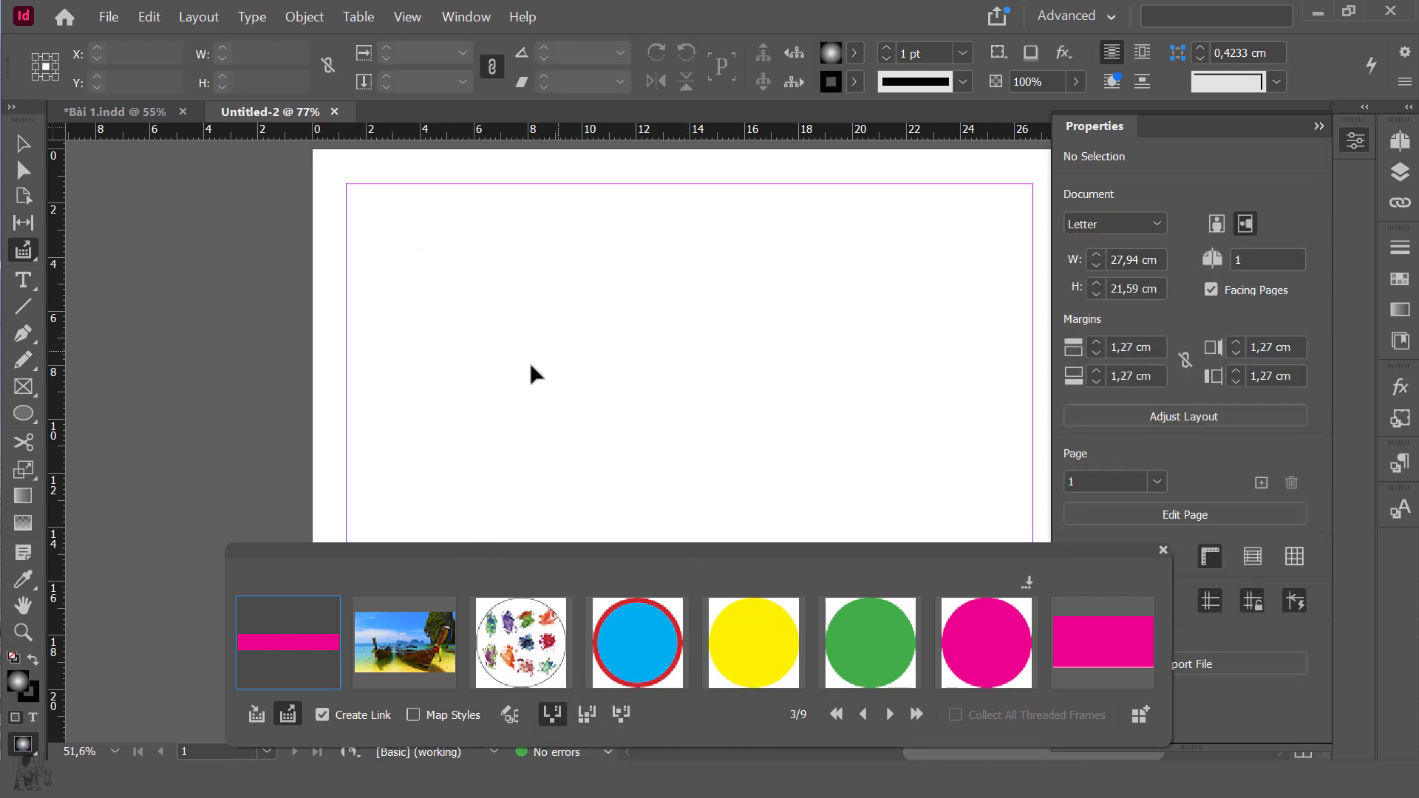
click(466, 296)
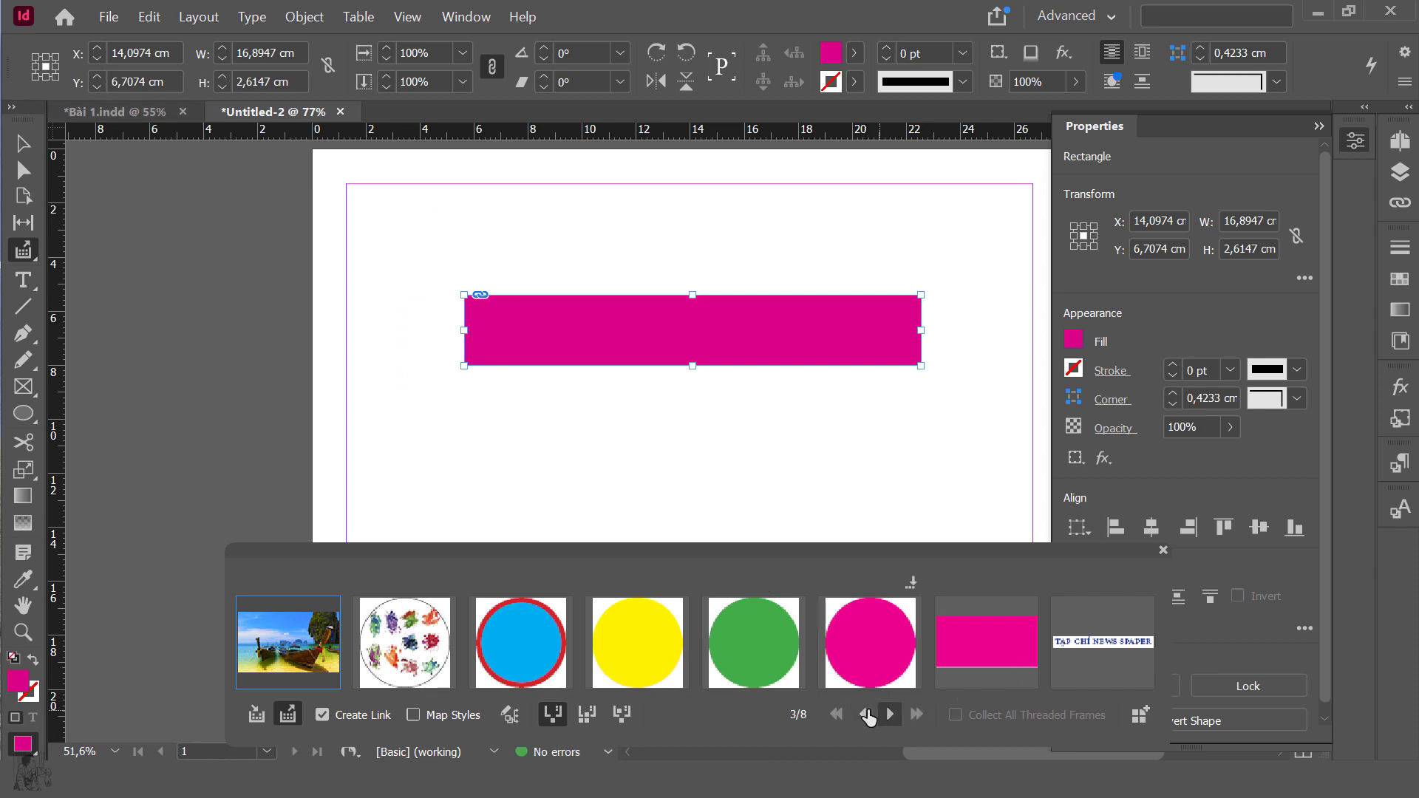
click(865, 715)
click(865, 714)
click(865, 714)
click(864, 714)
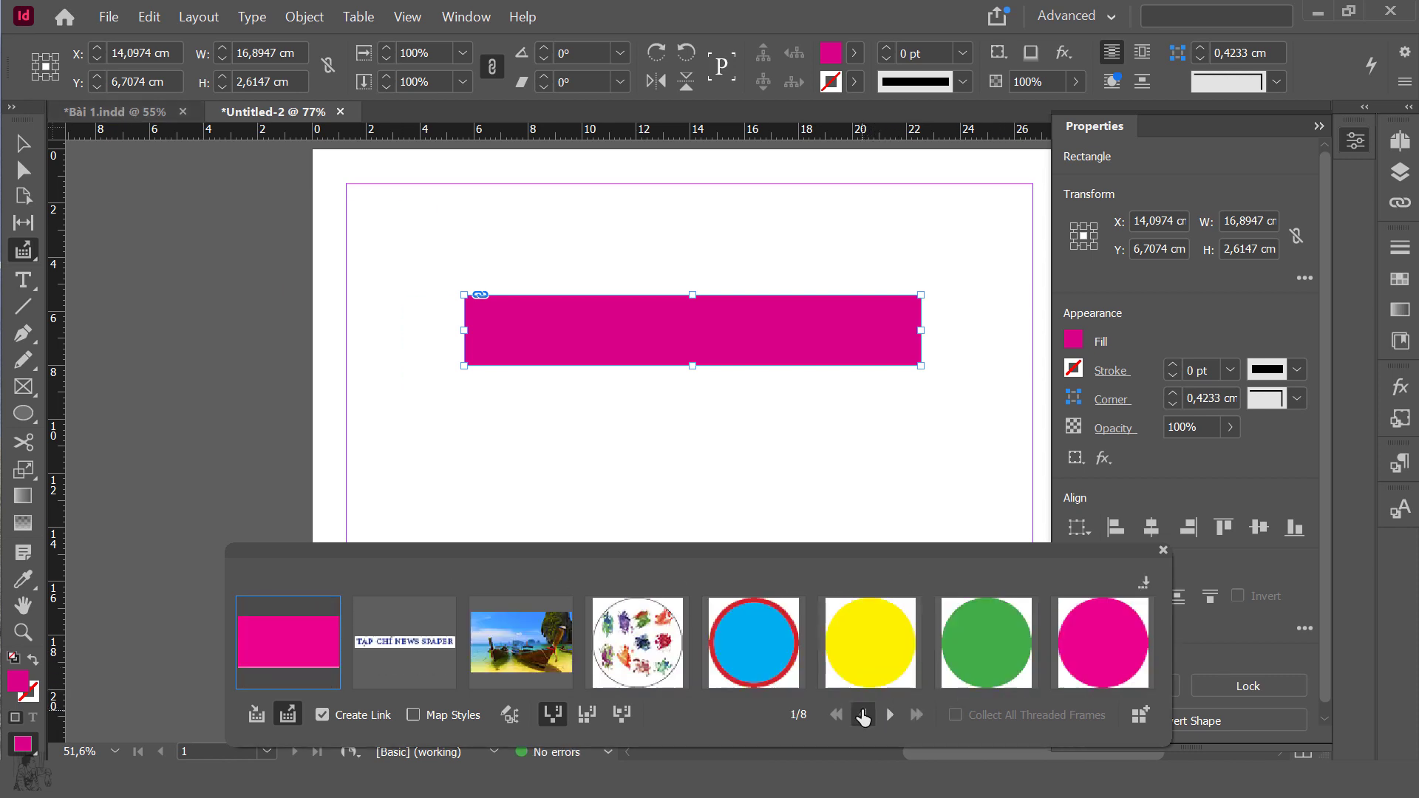
click(863, 714)
click(891, 714)
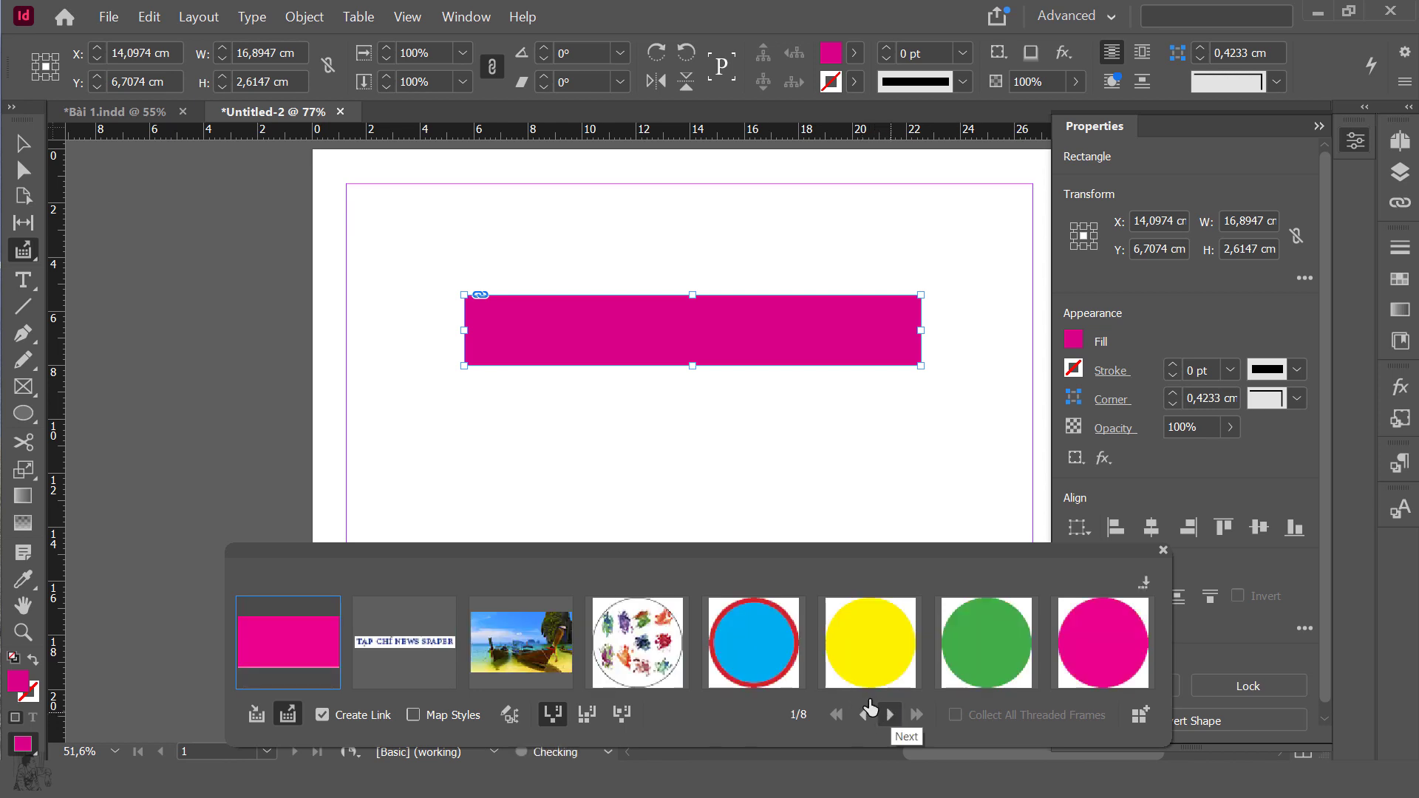
Set the conveyor to keep placed items and load the next one, and undo the long bar and a trial short bar placement.
click(621, 714)
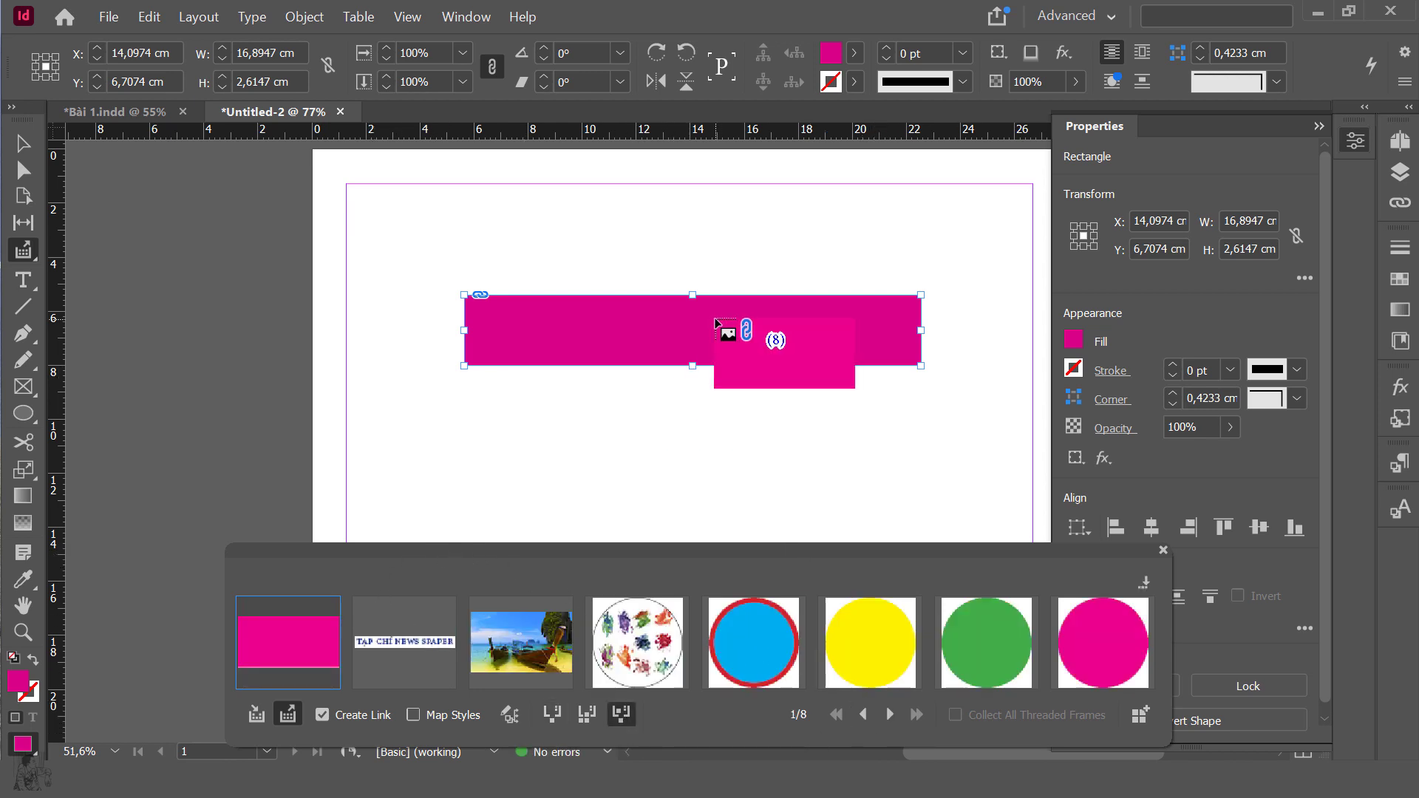
key(ctrl+z)
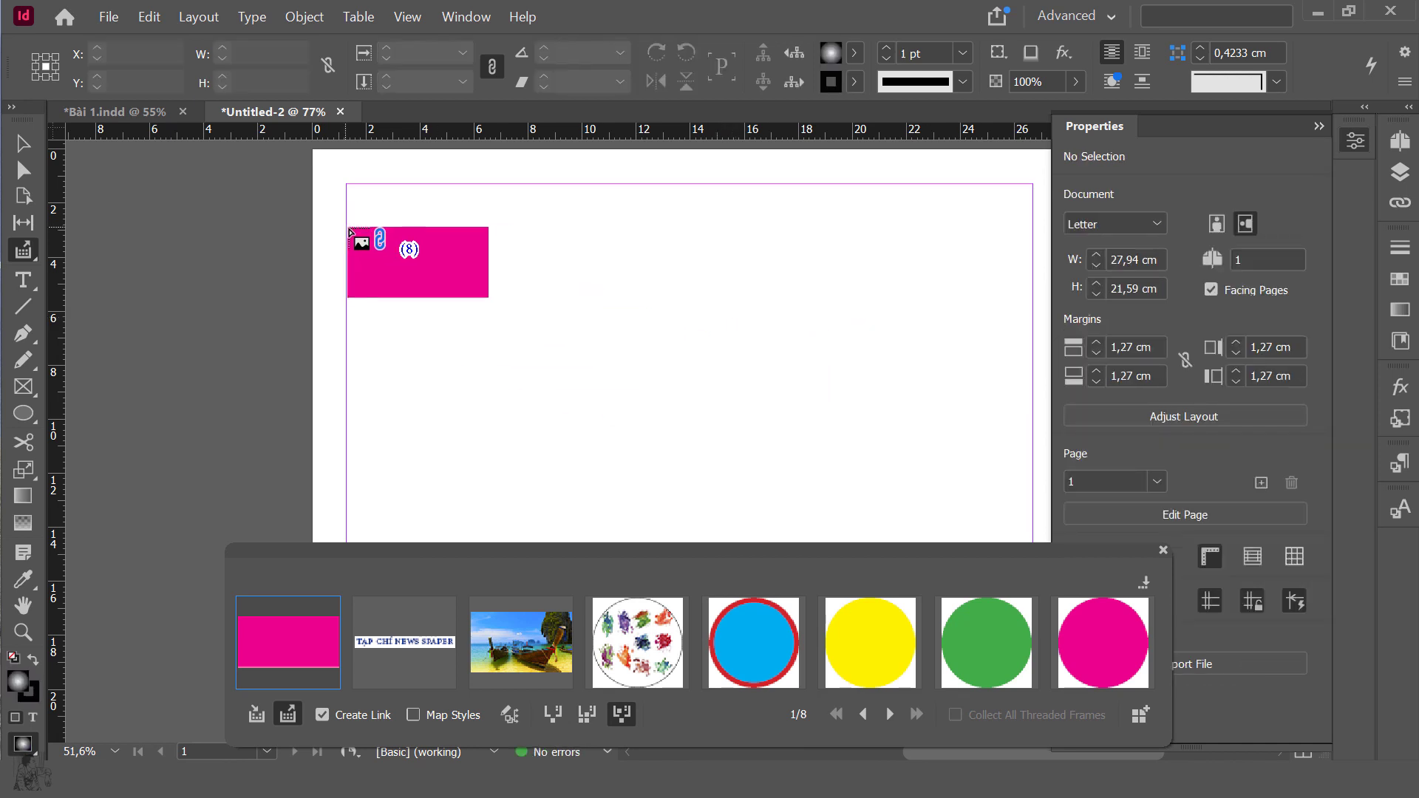
drag(347, 231, 474, 302)
key(ctrl+z)
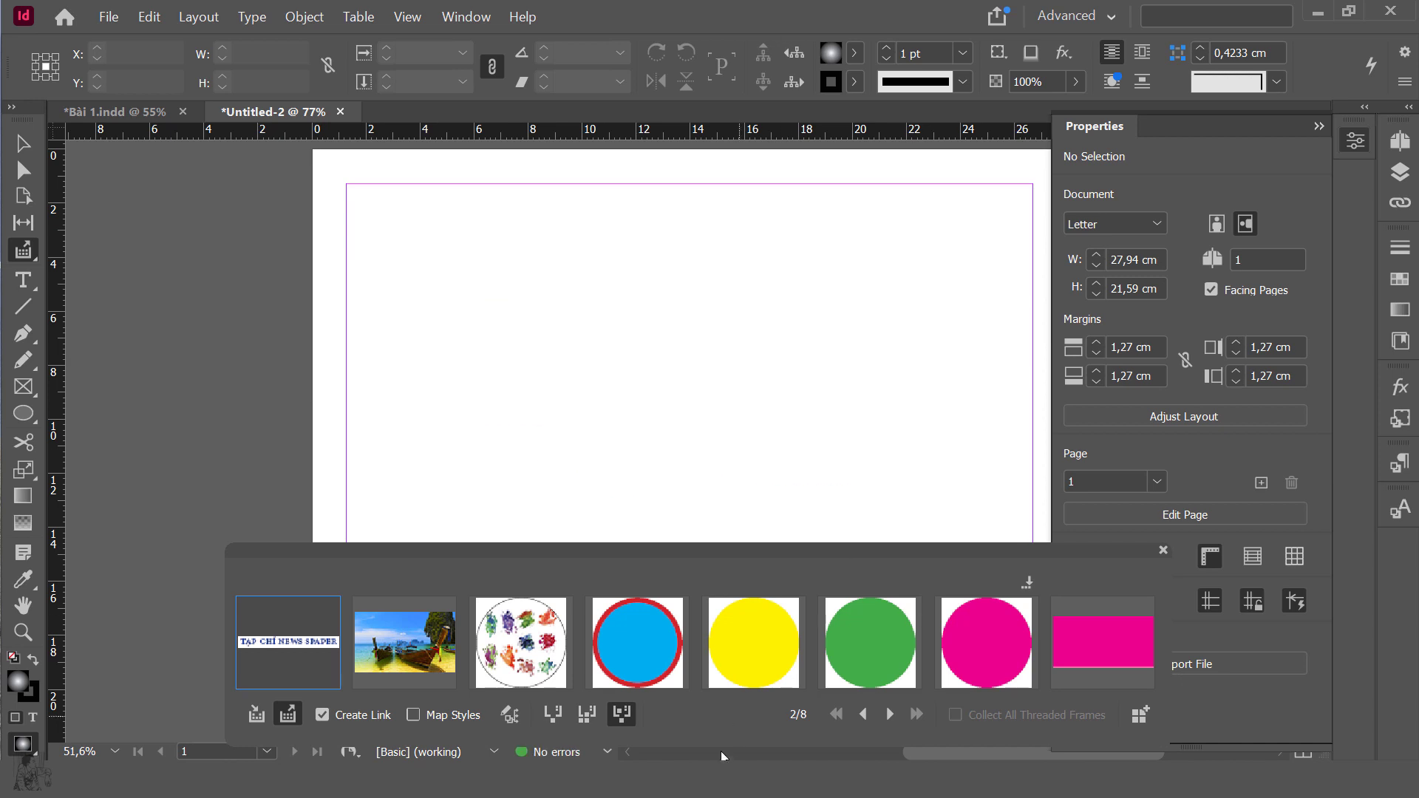
Place the linked short magenta bar at the left margin and the TẠP CHÍ NEWS SPAPER heading near the top margin.
click(863, 714)
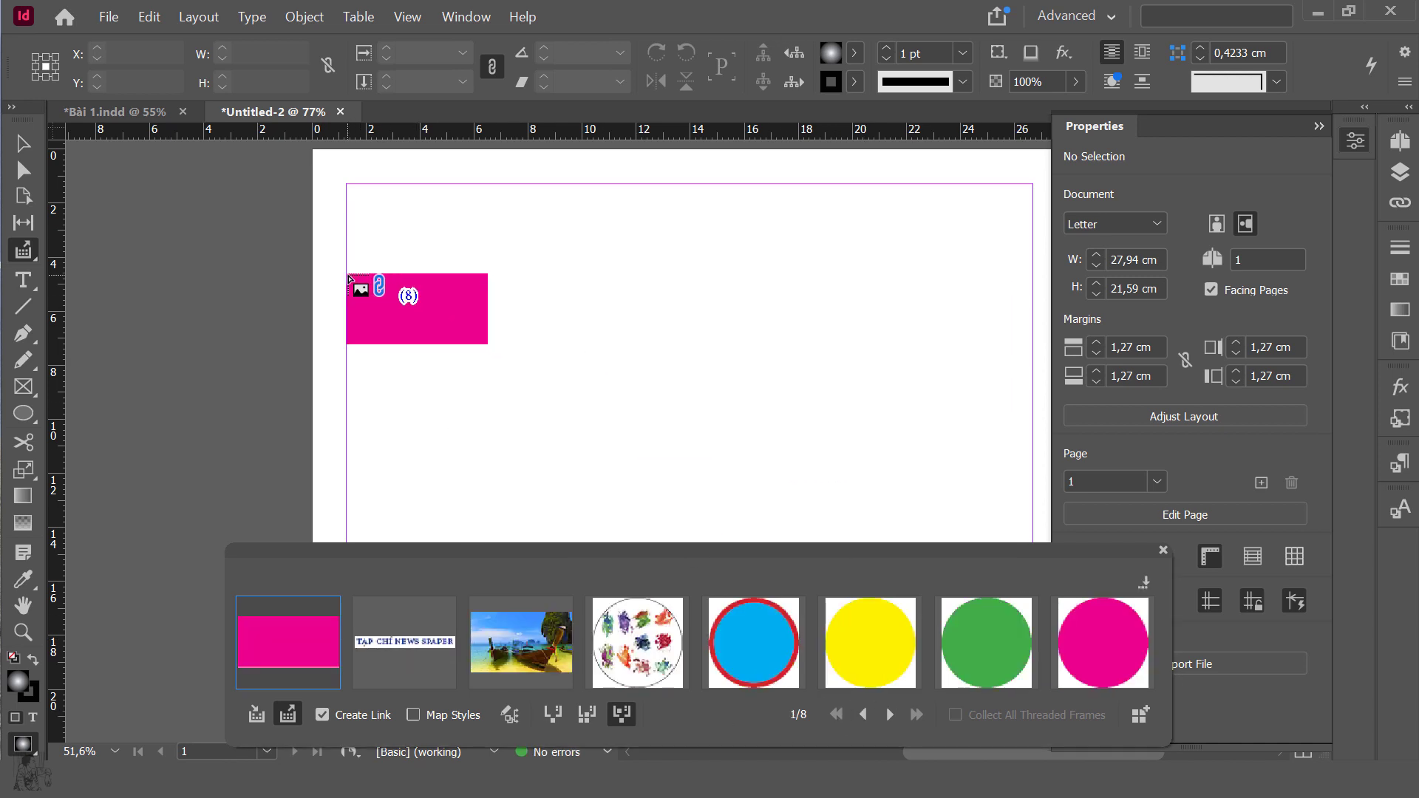
click(348, 276)
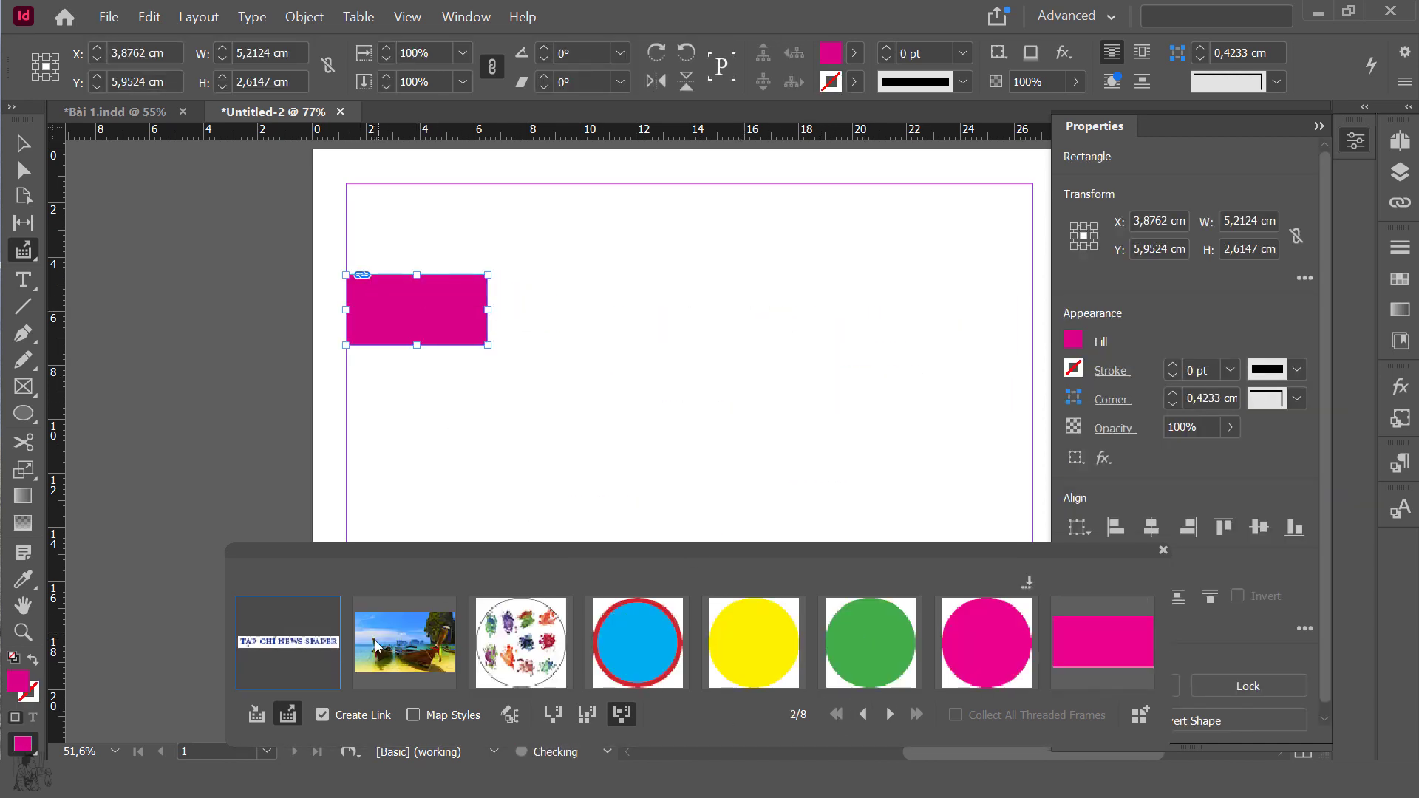
click(584, 207)
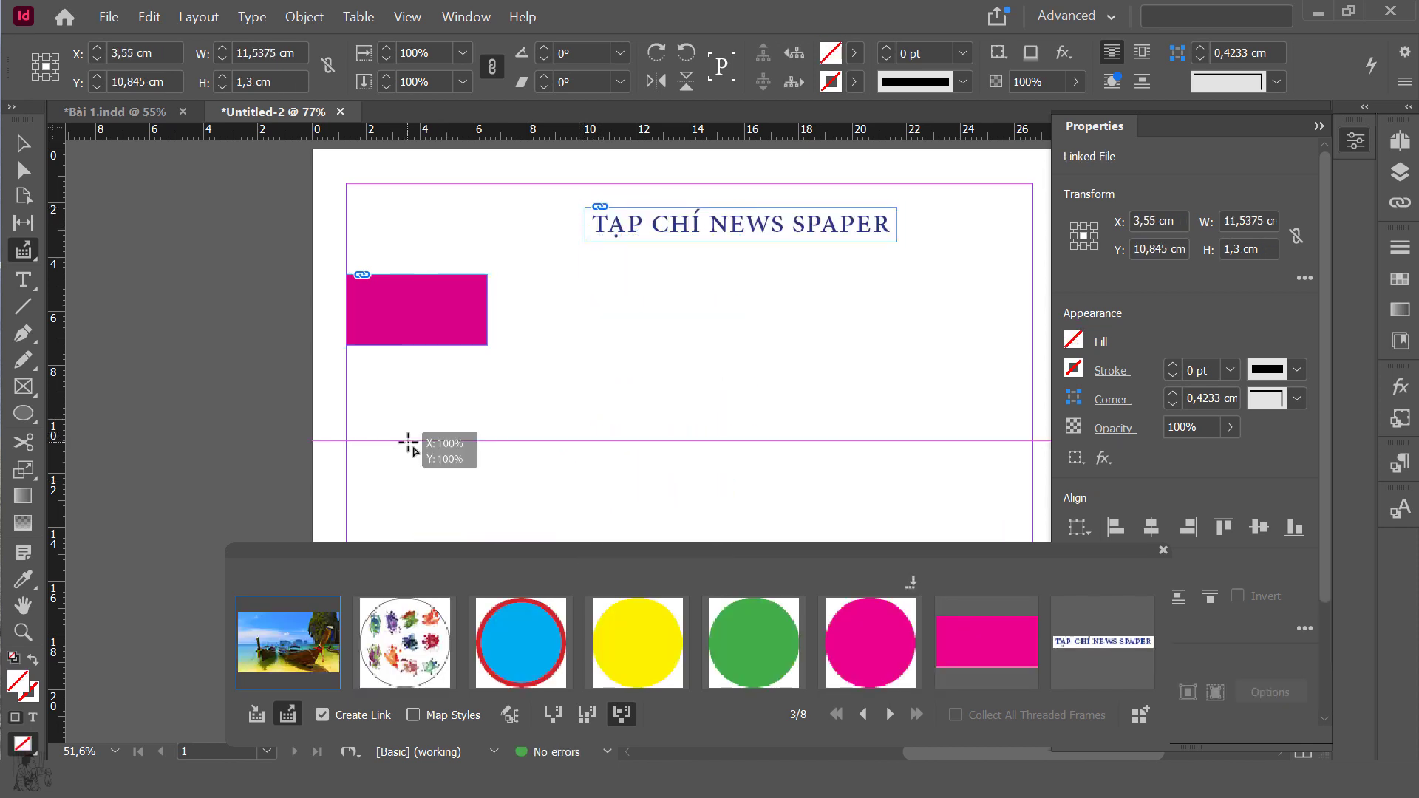
Place the linked boat photo below the magenta bar and the round paint-splash image to the right of the photo.
click(409, 441)
scroll(629, 467, down, 3)
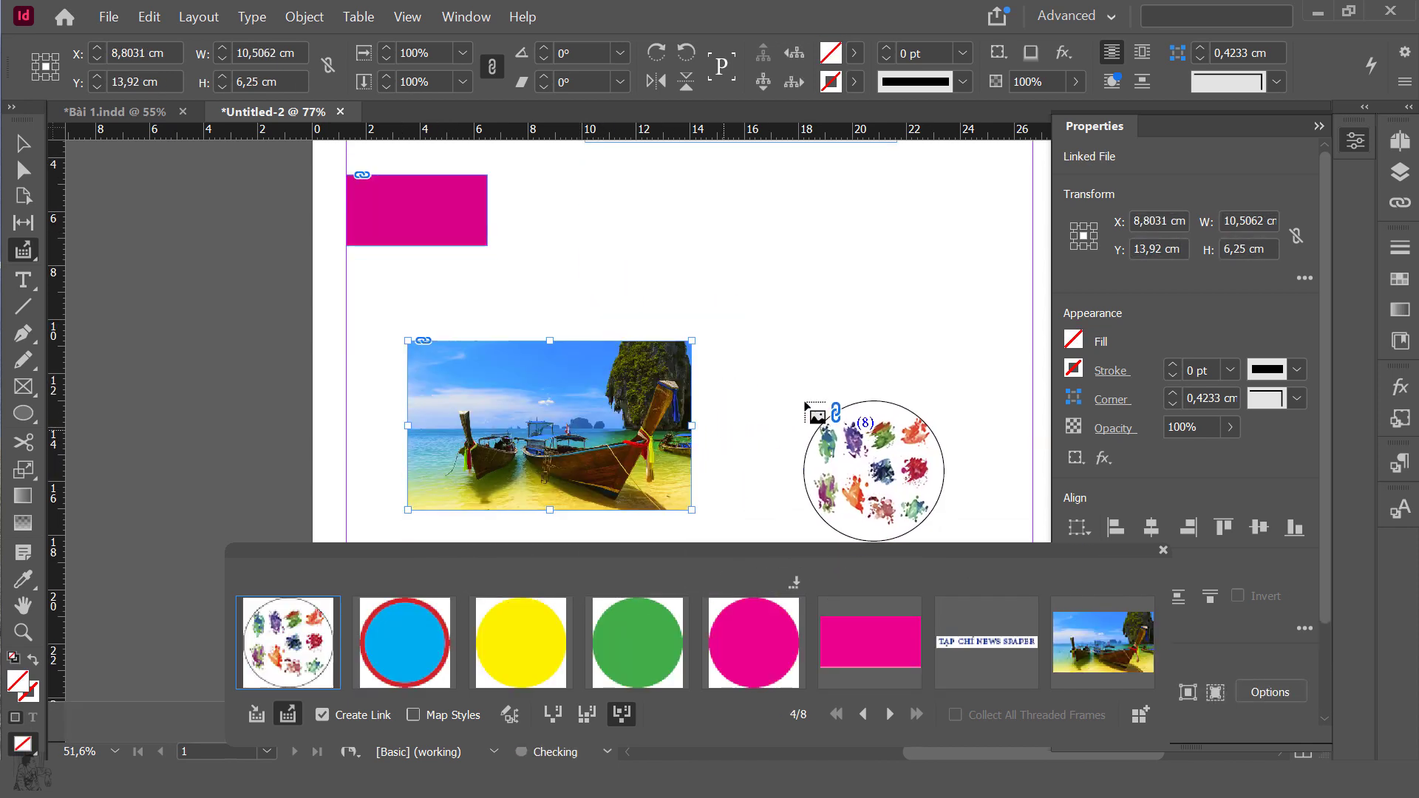
click(802, 362)
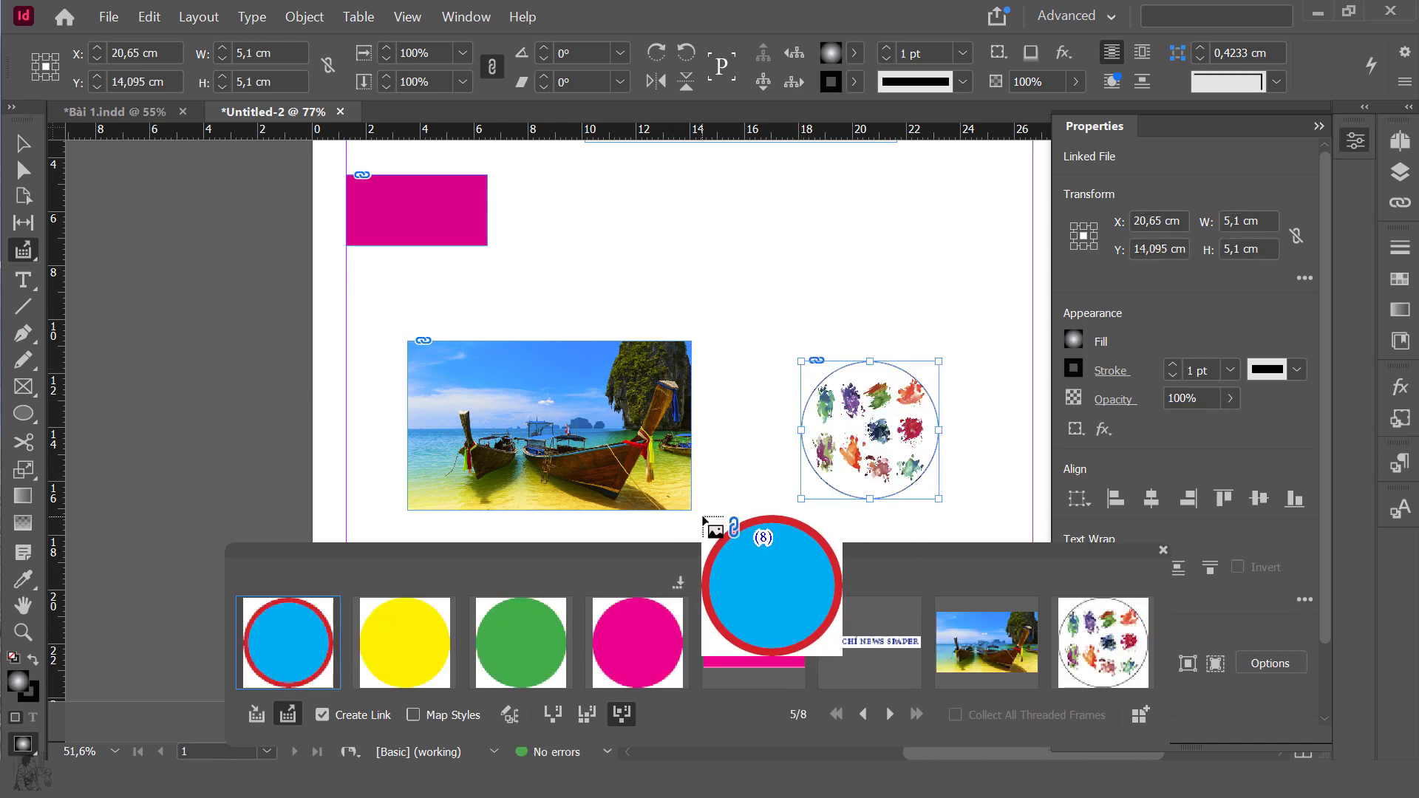
Place the linked blue, yellow, green and magenta circles in the area between the heading and the two images.
scroll(769, 349, up, 4)
scroll(732, 349, down, 4)
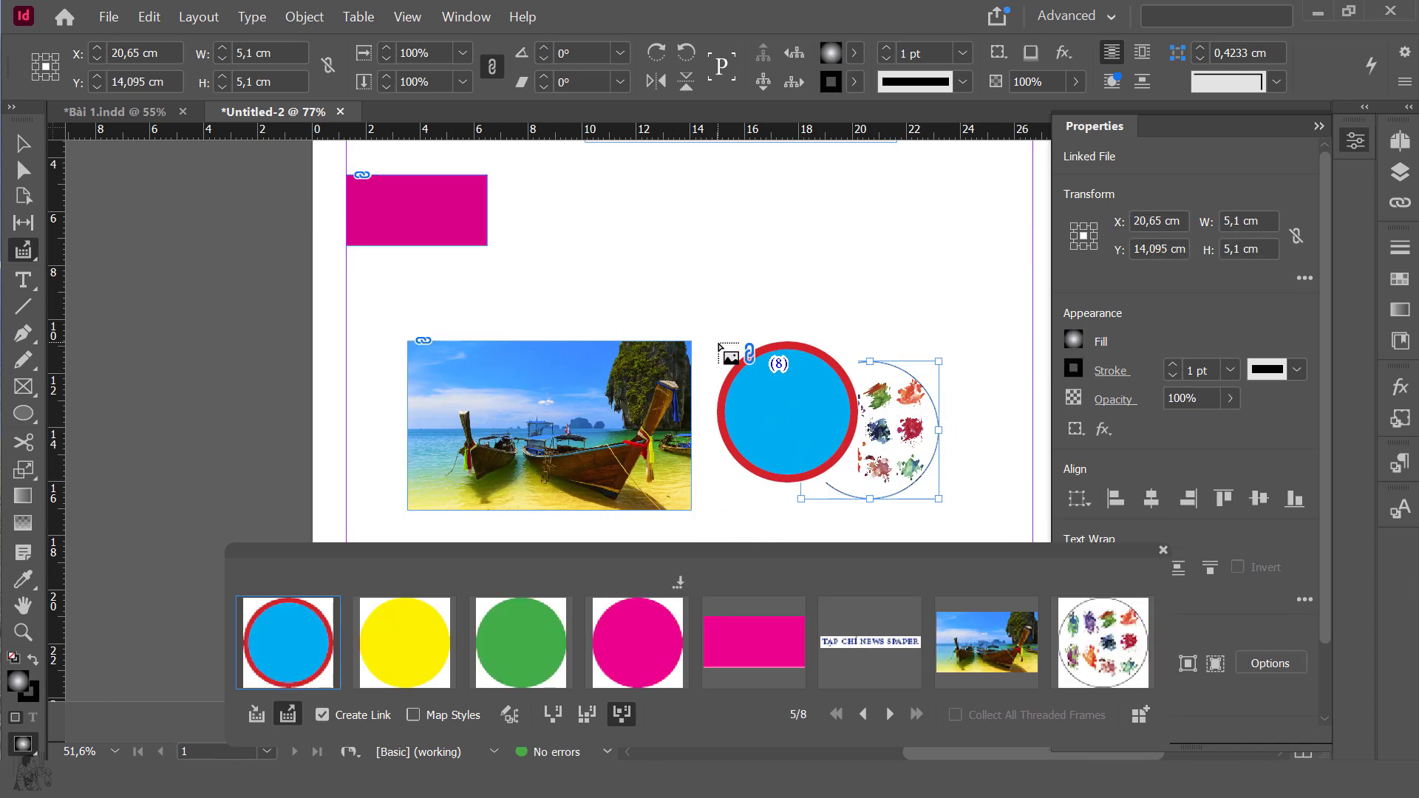
click(597, 212)
click(743, 241)
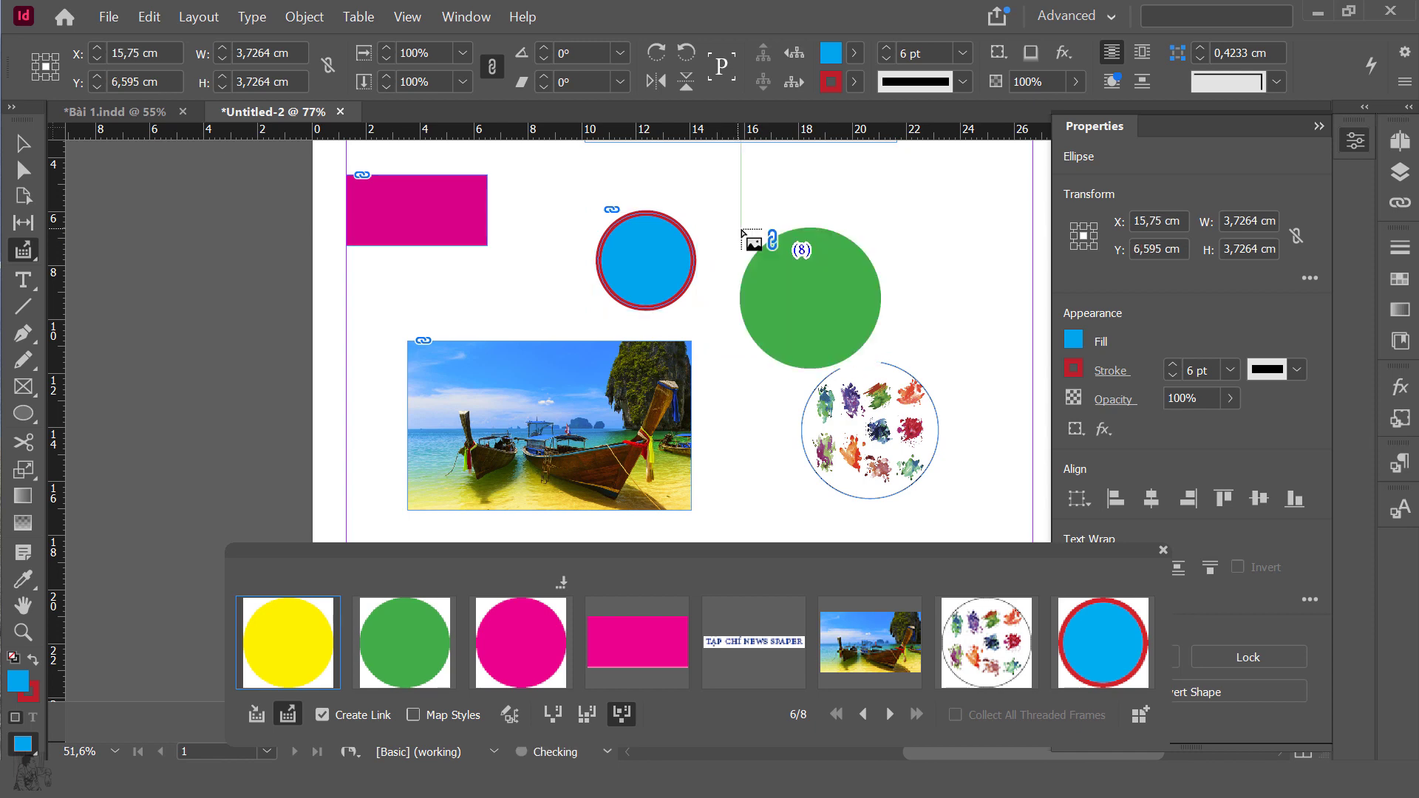
click(897, 247)
scroll(950, 290, up, 3)
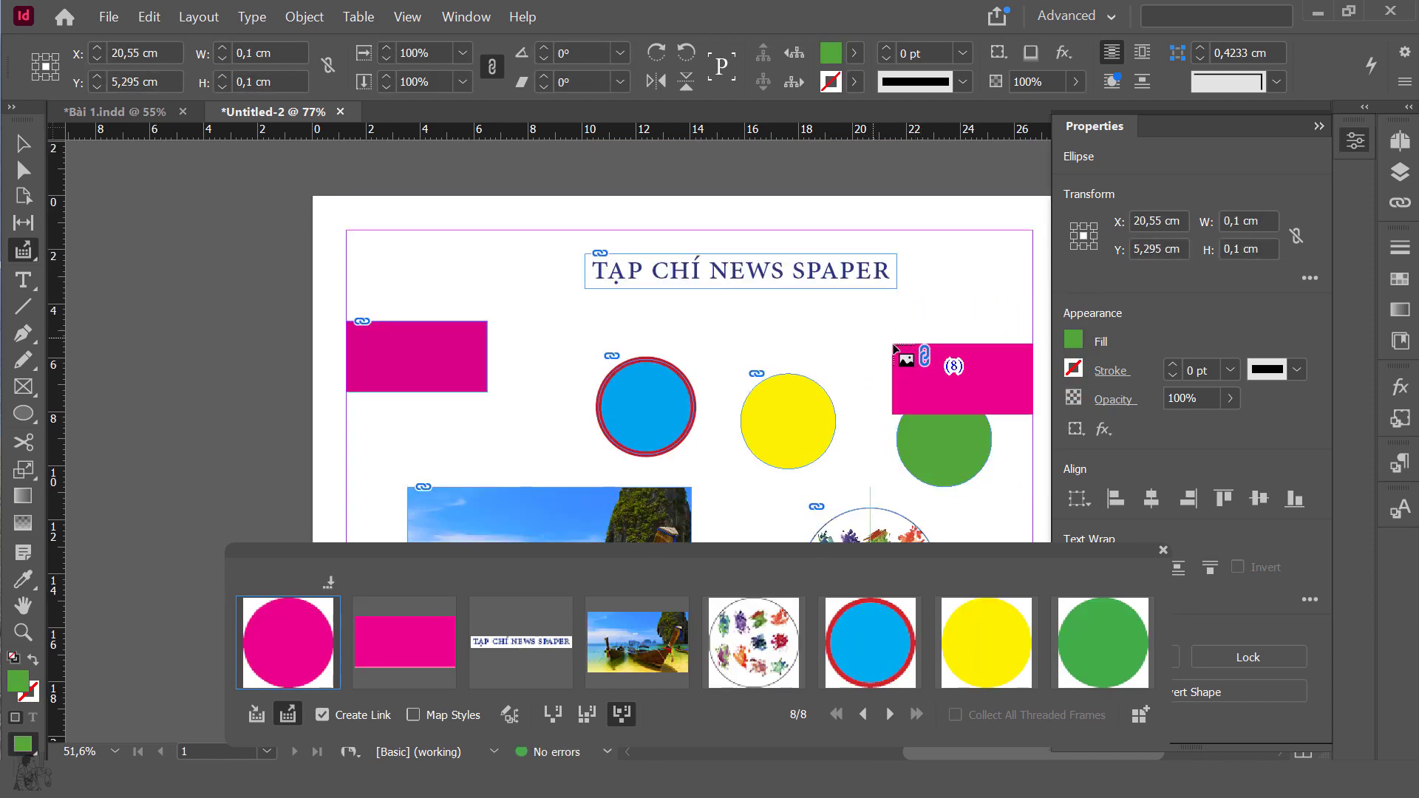
click(823, 288)
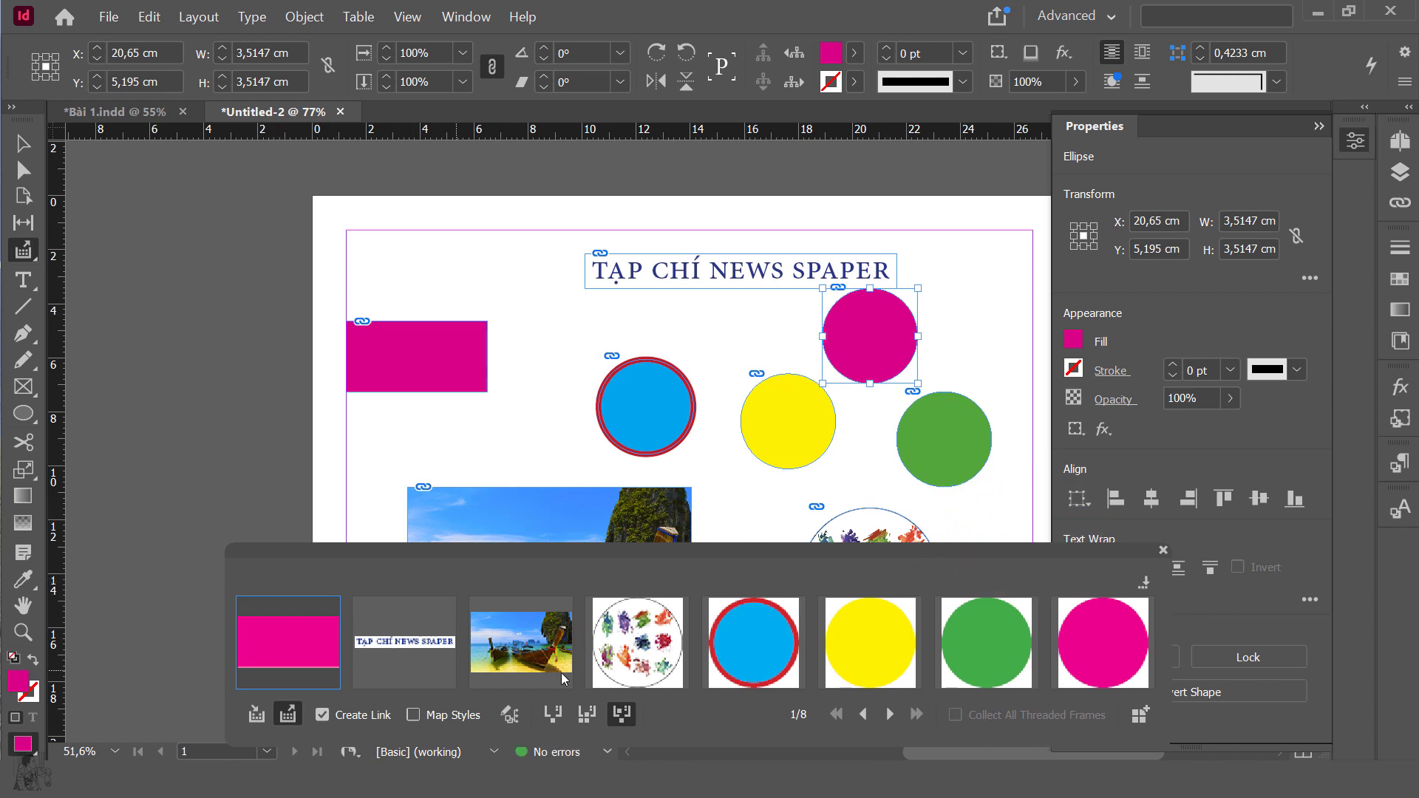
Load the green circle from the conveyor and place a linked duplicate overlapping the first one, using the option that removes placed items.
click(863, 714)
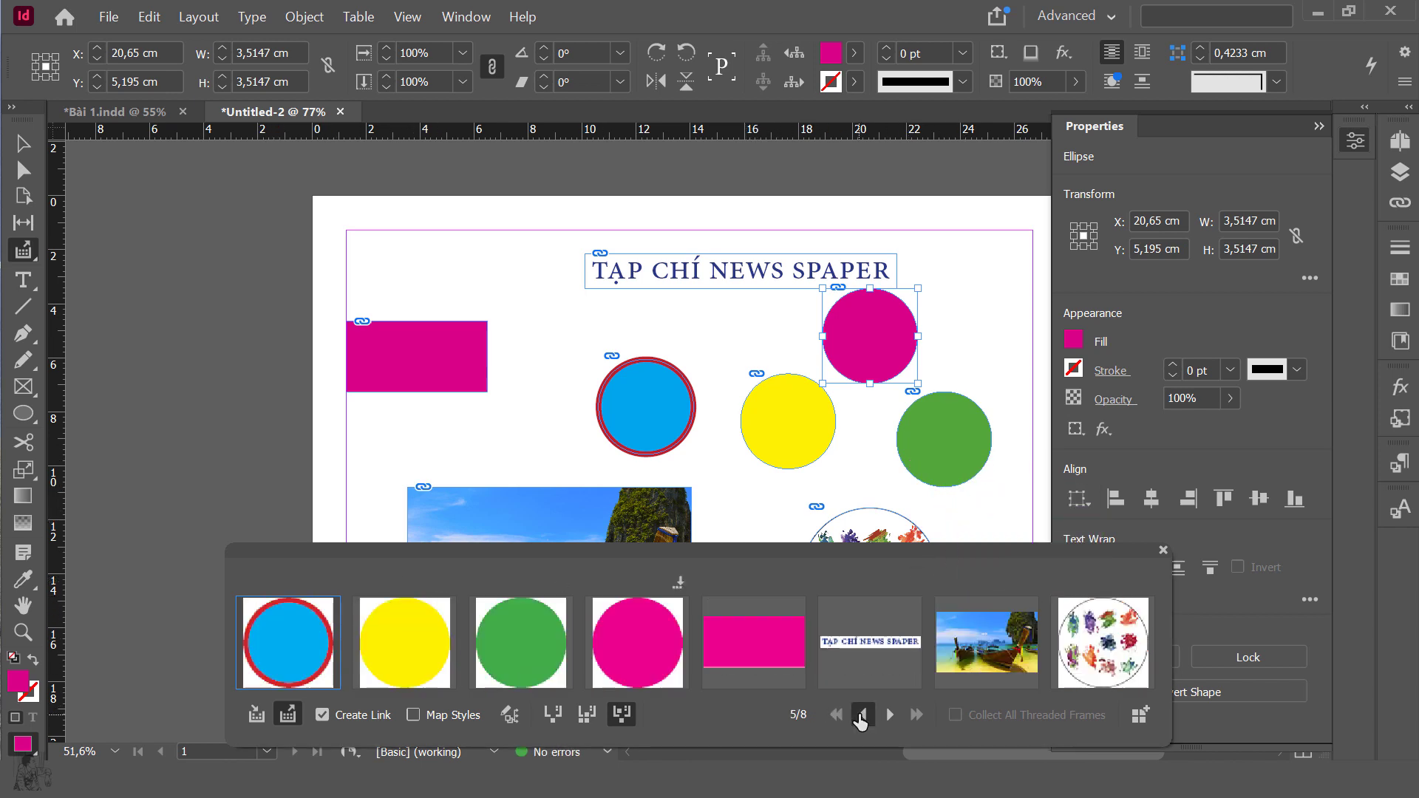
click(863, 714)
click(863, 714)
click(863, 714)
click(863, 714)
click(863, 714)
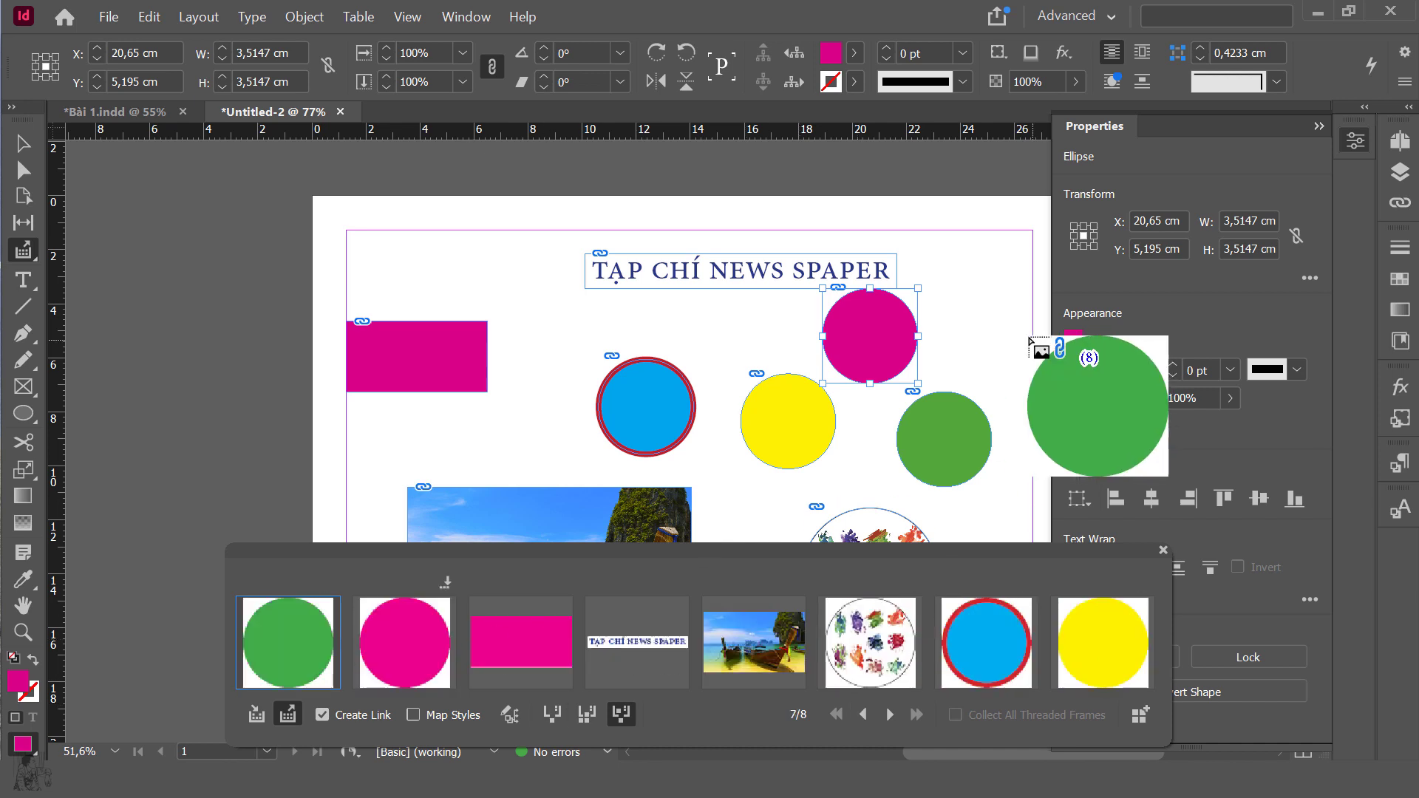
click(898, 392)
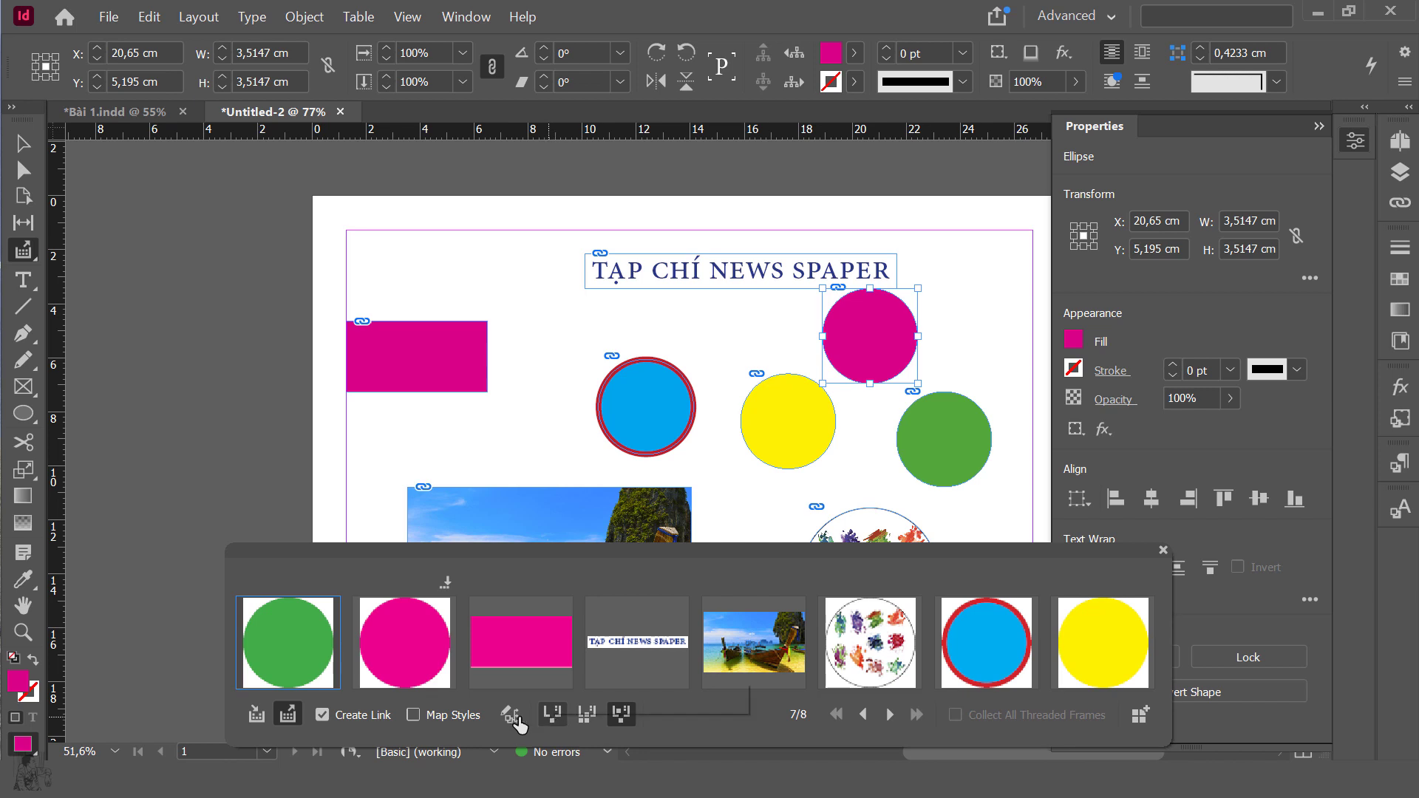
click(552, 714)
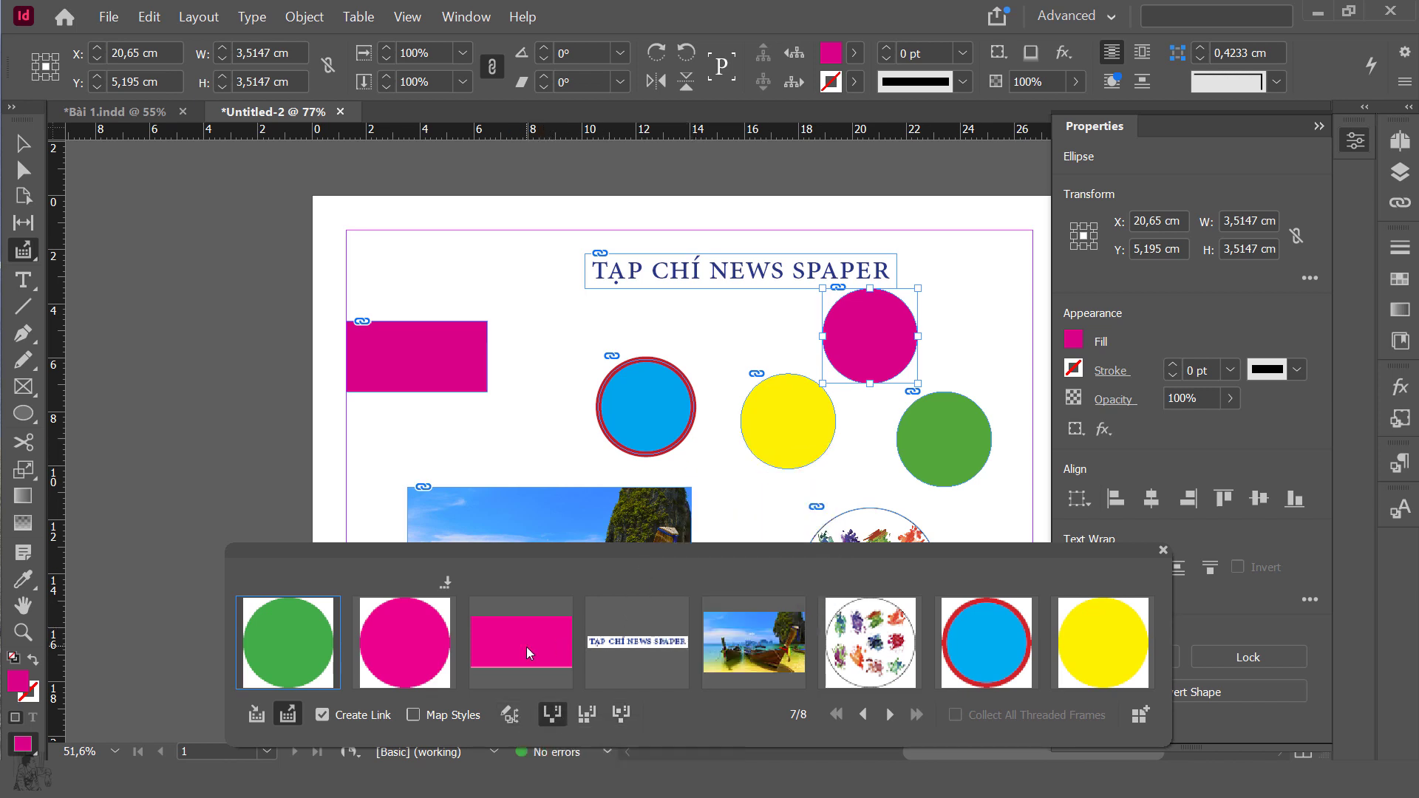
click(958, 344)
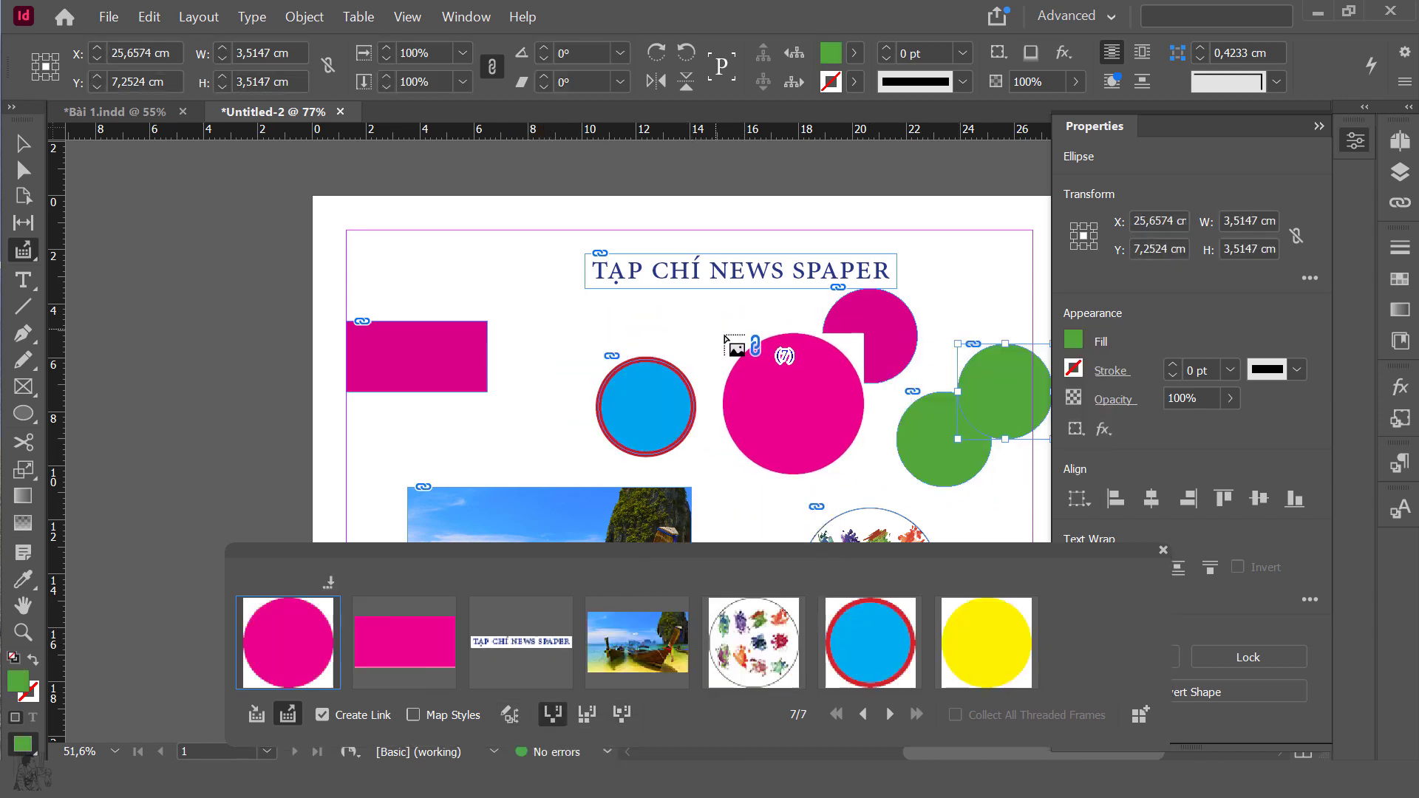
Remove the duplicate green circle that overlaps the first one near the right margin.
key(ctrl+minus)
key(ctrl+minus)
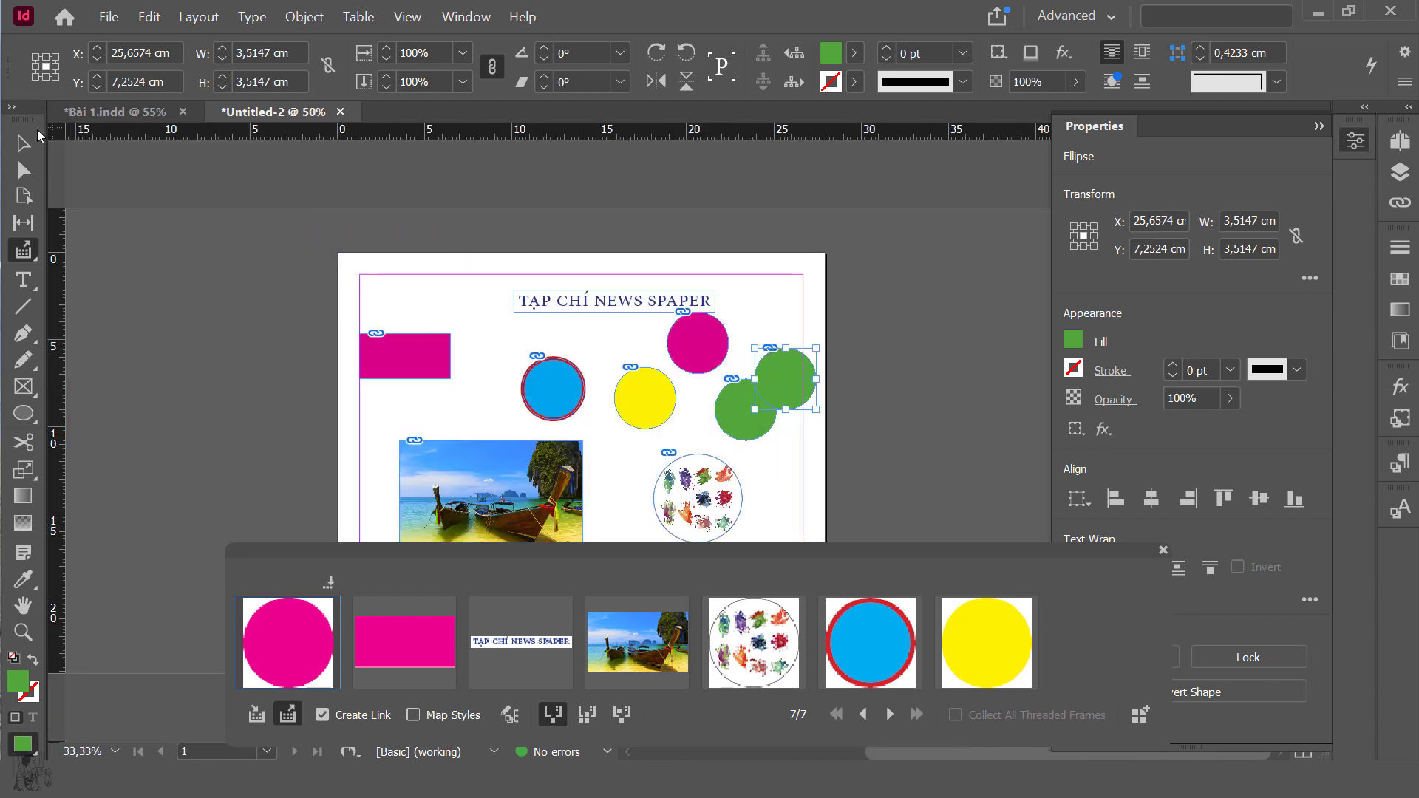
click(24, 142)
click(875, 371)
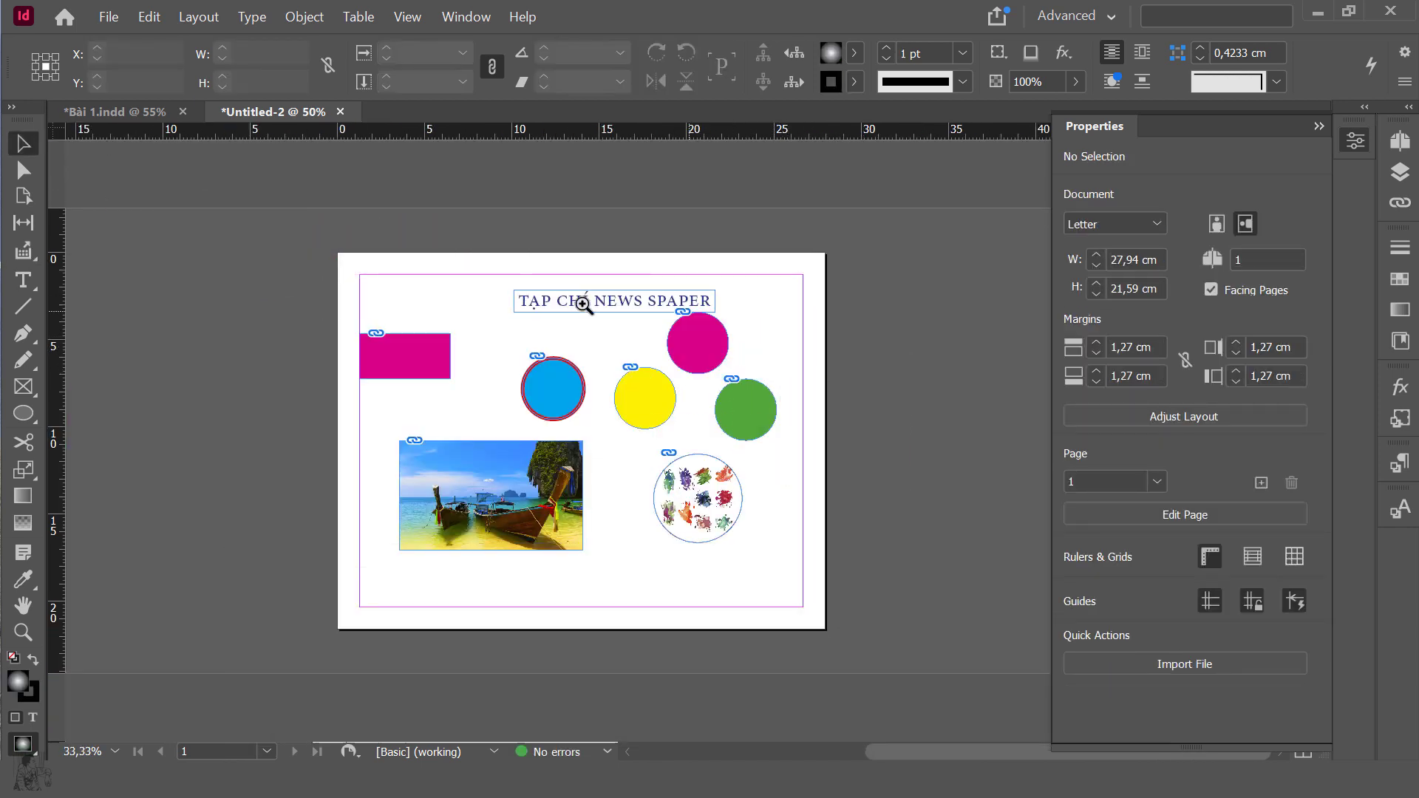
Compare the linked items in Untitled-2 with the originals in Bài 1.indd, inspecting the green circle, magenta bar, heading and boat photo.
drag(303, 226, 903, 659)
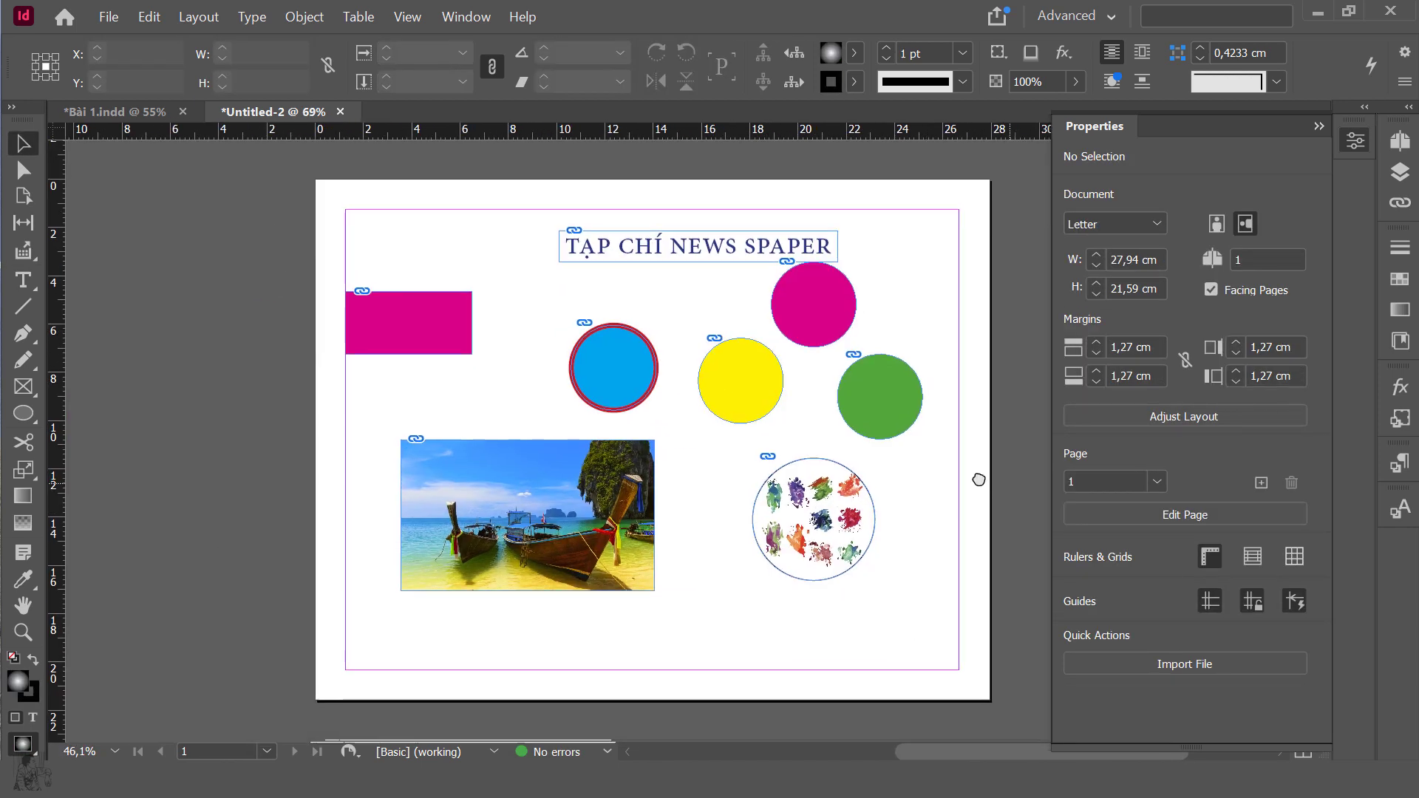
click(114, 112)
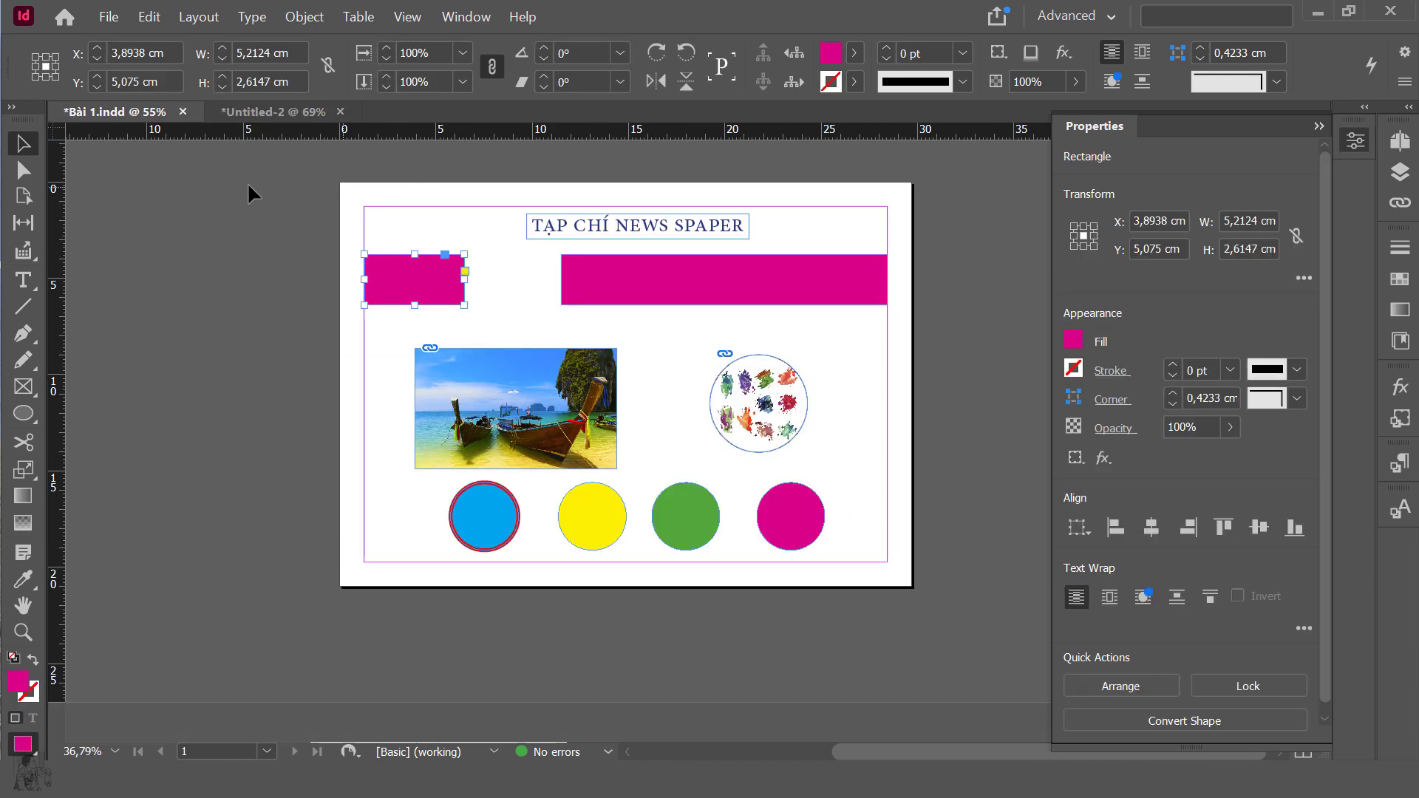
click(281, 113)
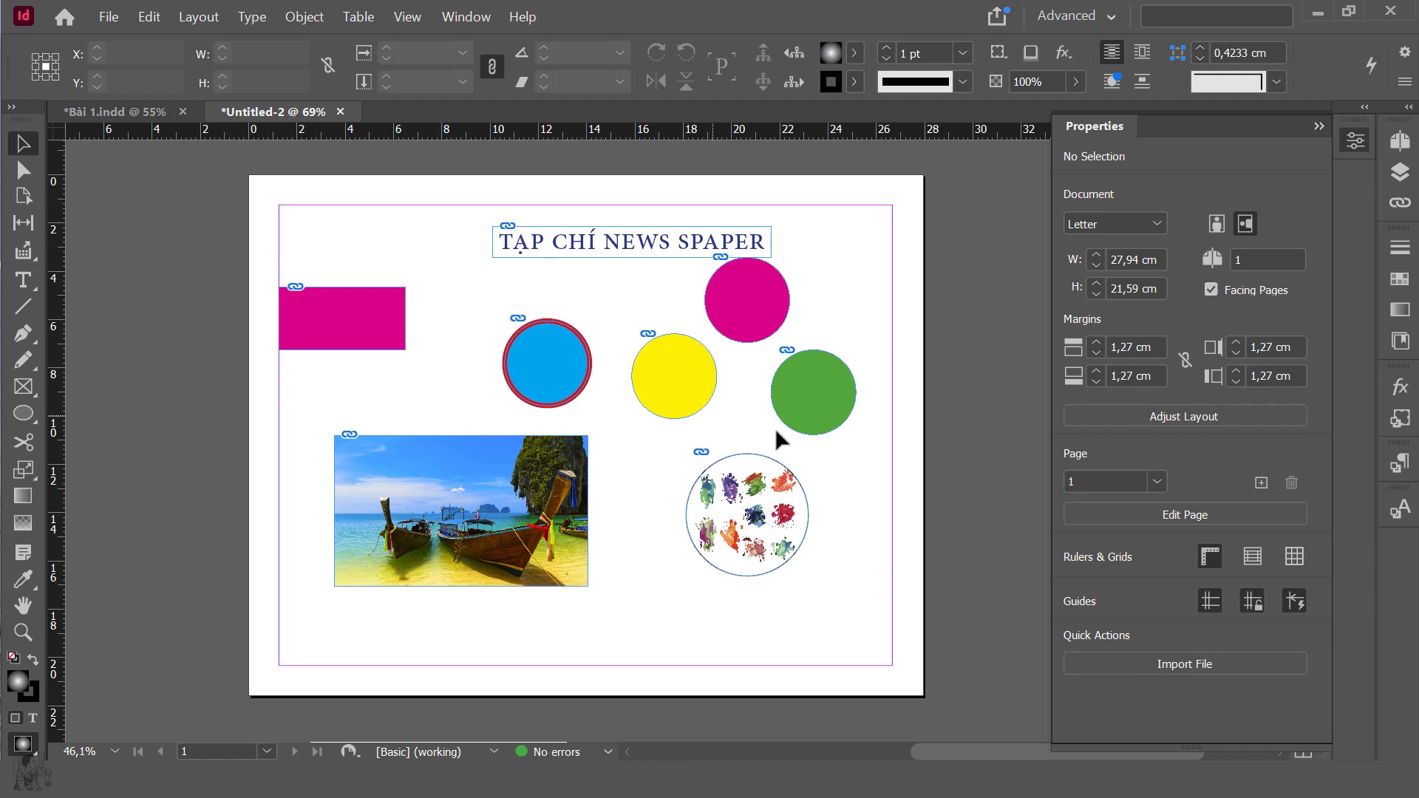
click(818, 389)
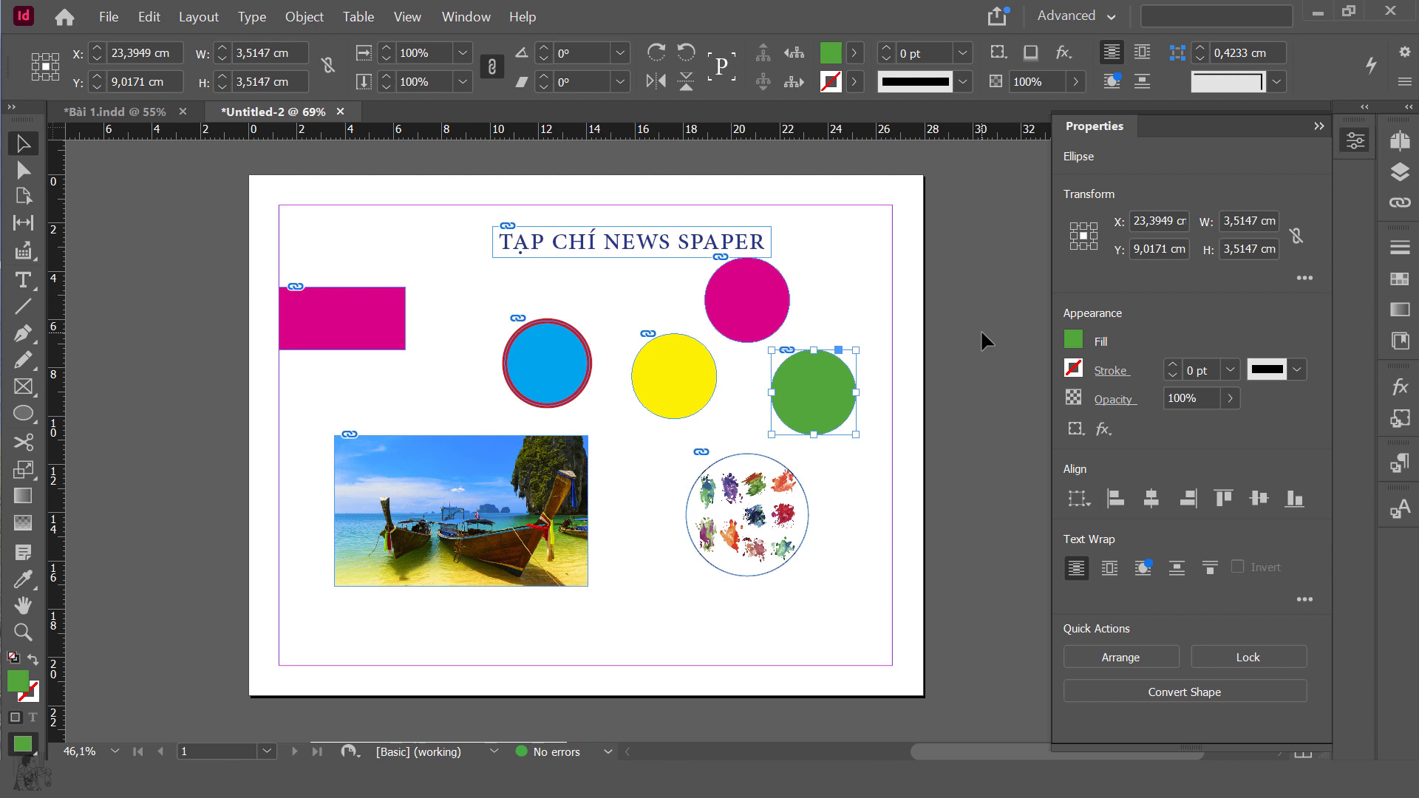
click(1318, 127)
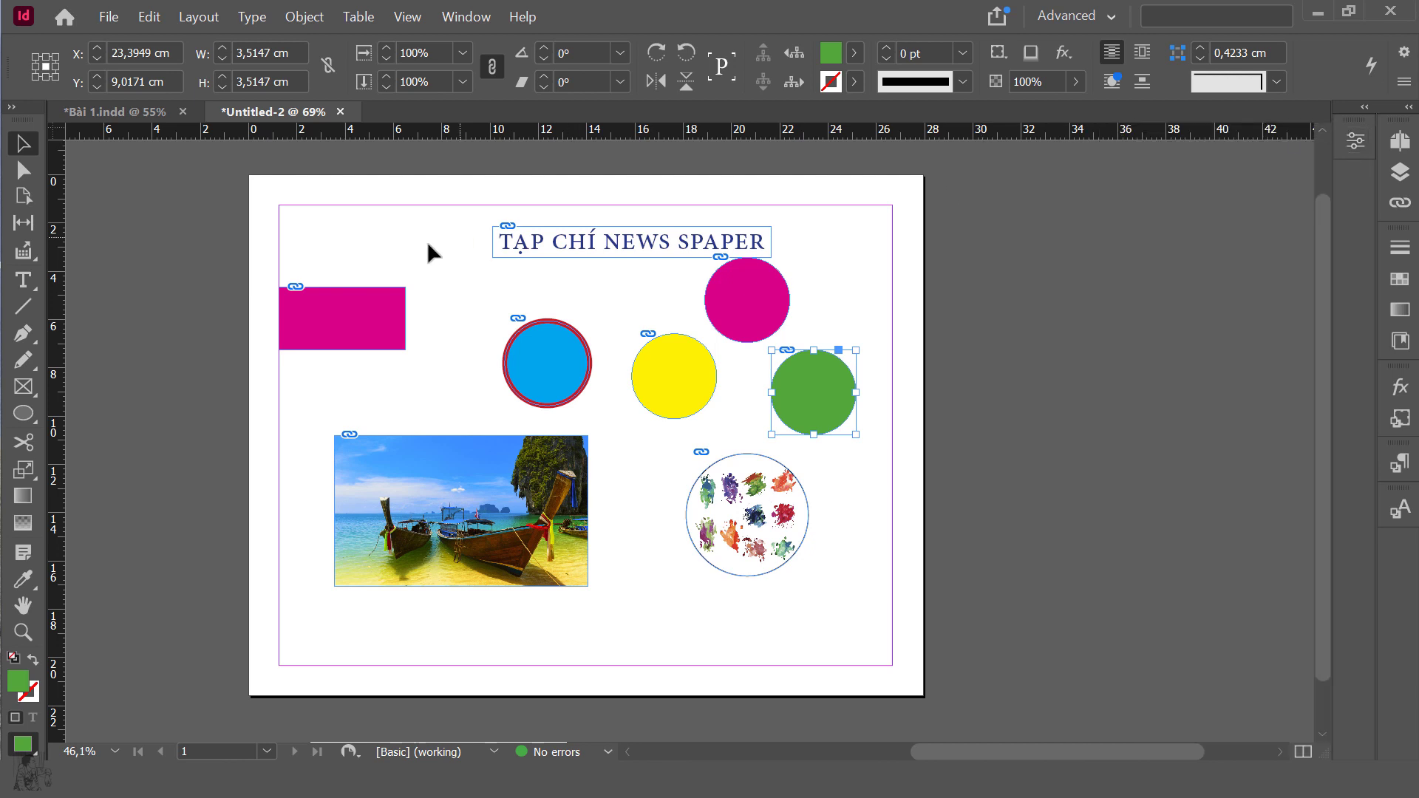
click(349, 314)
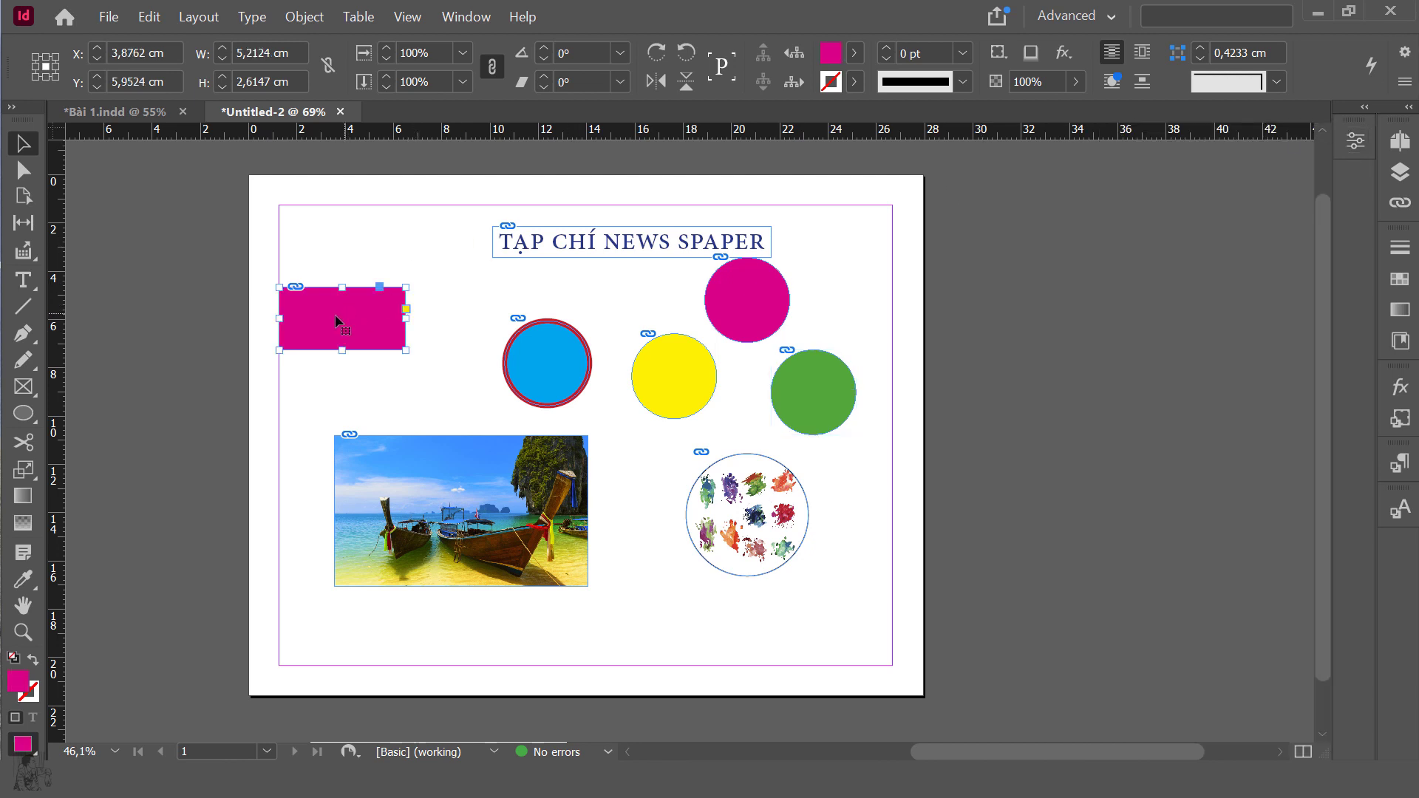
click(618, 265)
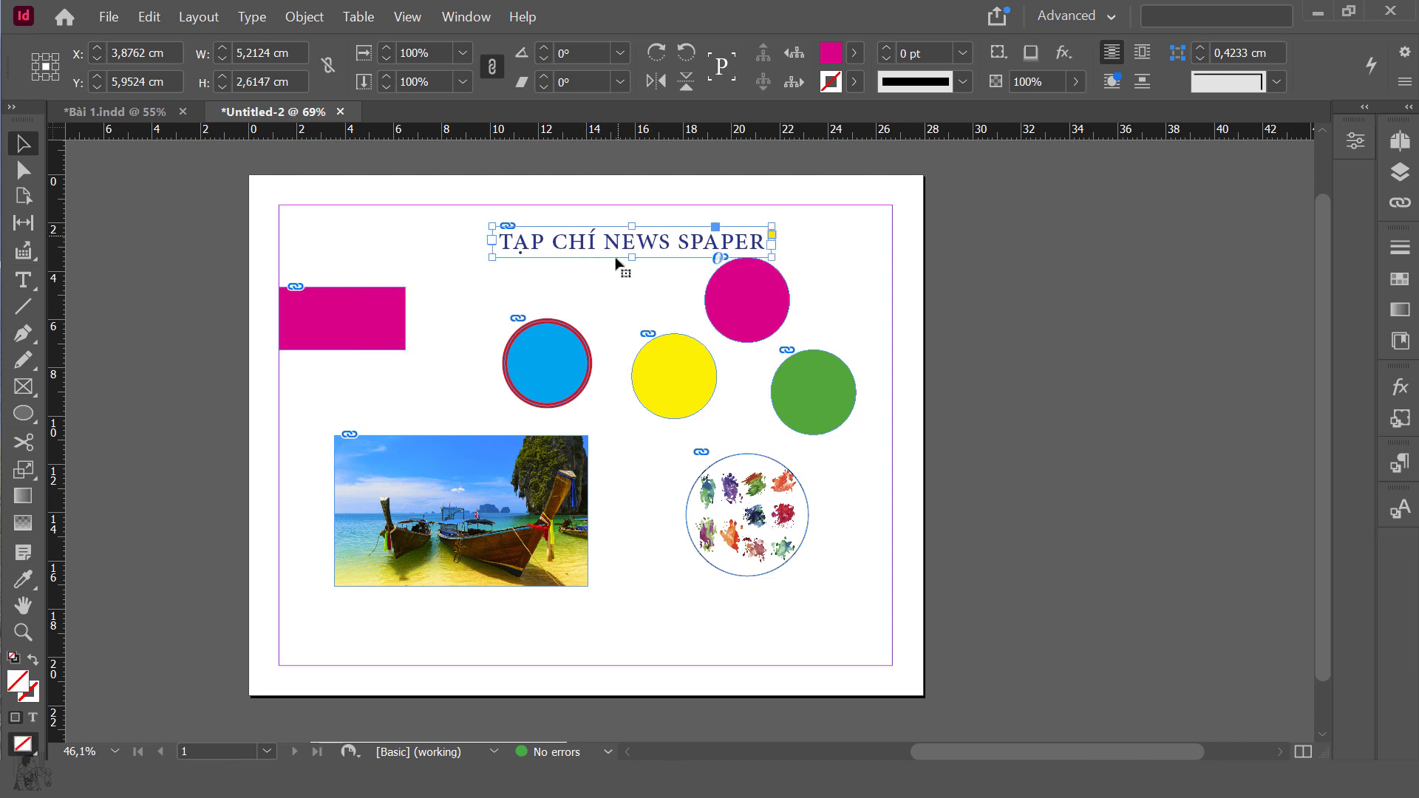
click(540, 479)
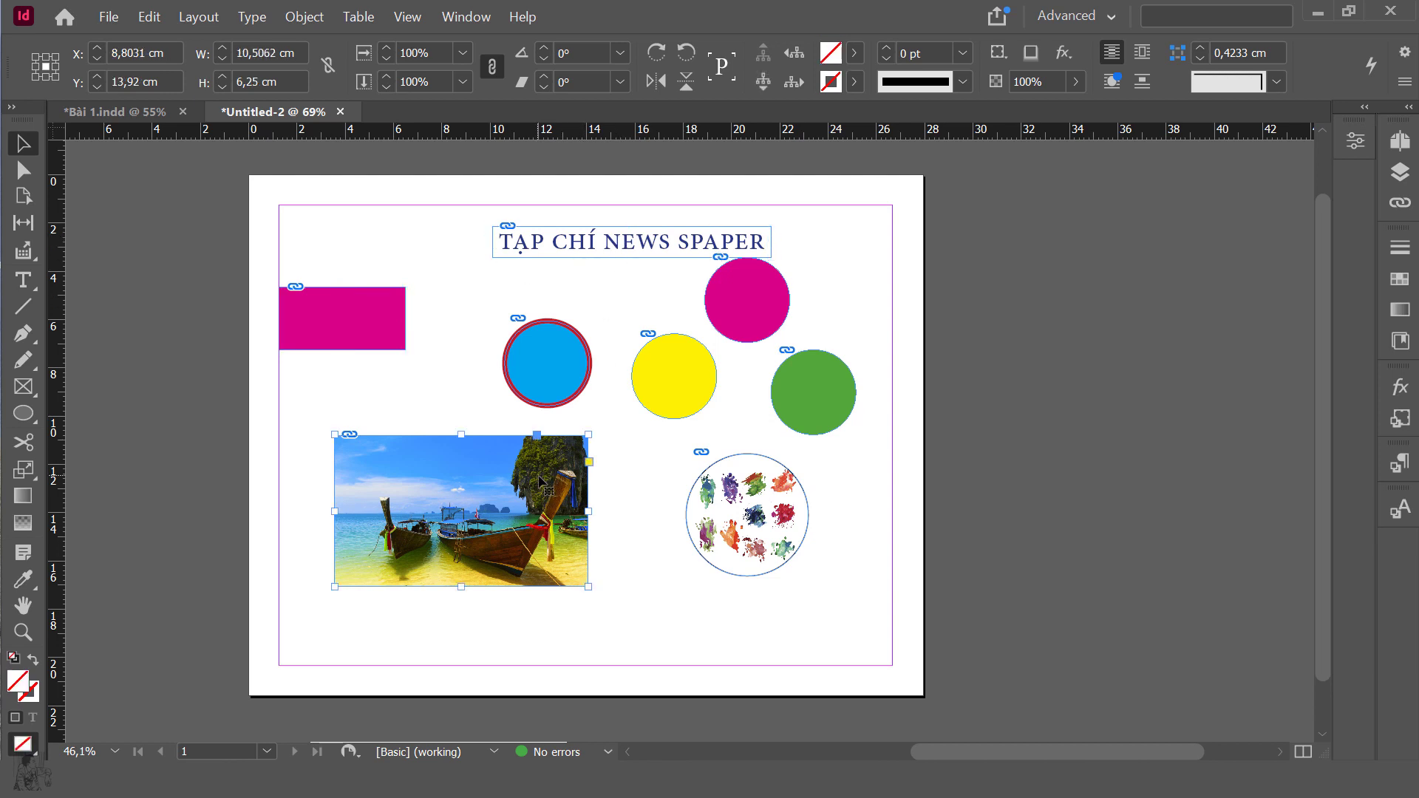
Move the round paint-splash image slightly down and to the left, to about X 20,18 cm and Y 14,75 cm.
click(1036, 371)
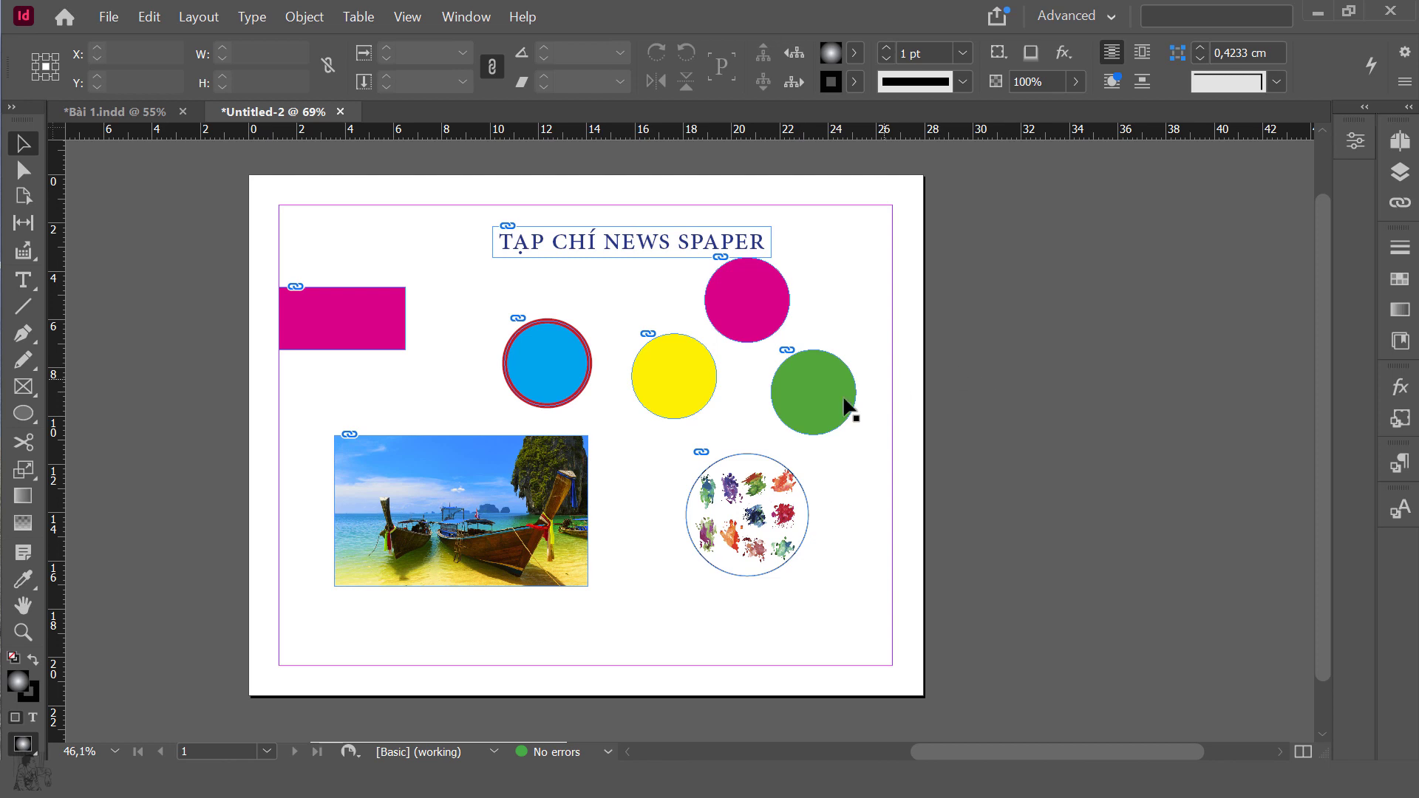
drag(783, 488, 771, 503)
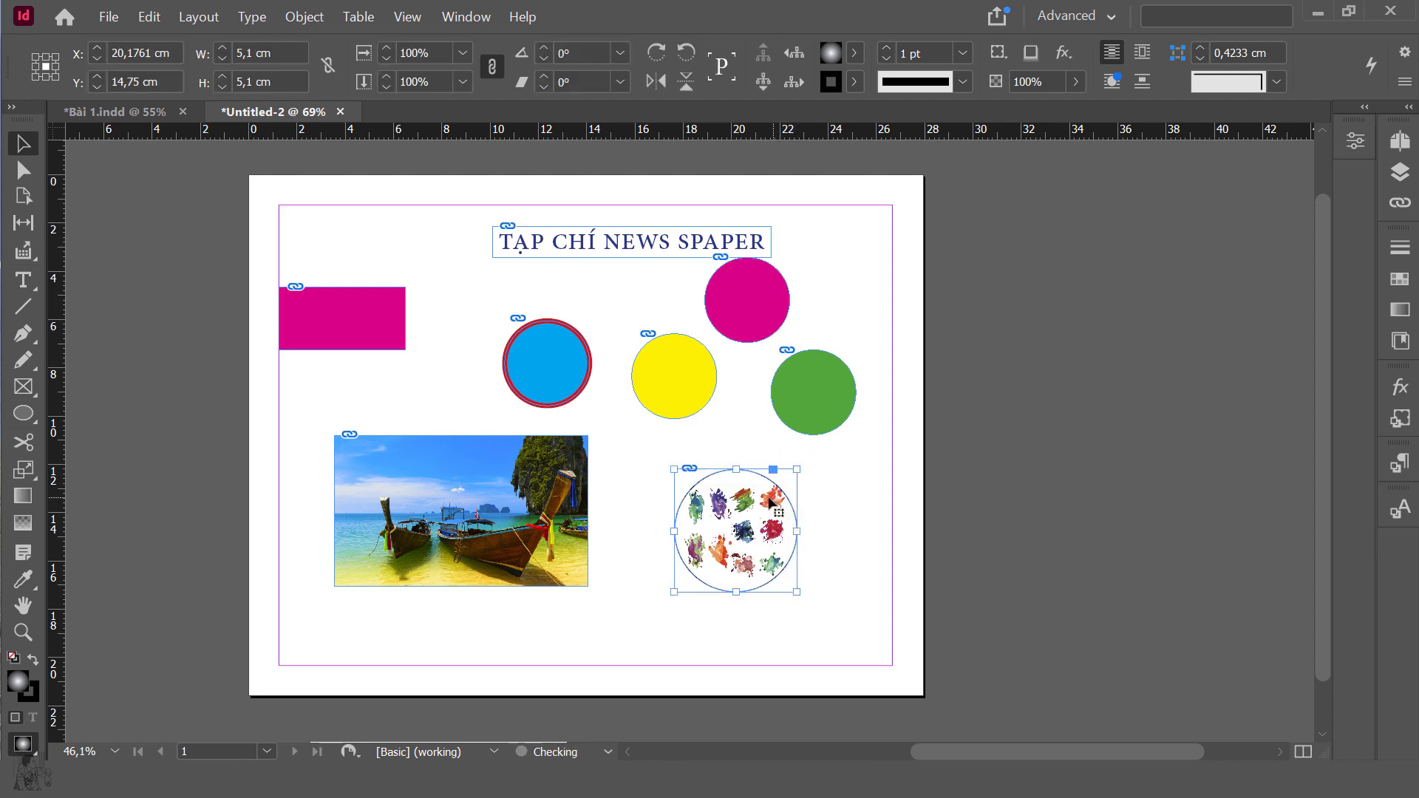
Place a linked magenta circle from the conveyor overlapping the magenta bar's upper-right corner, using the option that removes placed items.
click(28, 253)
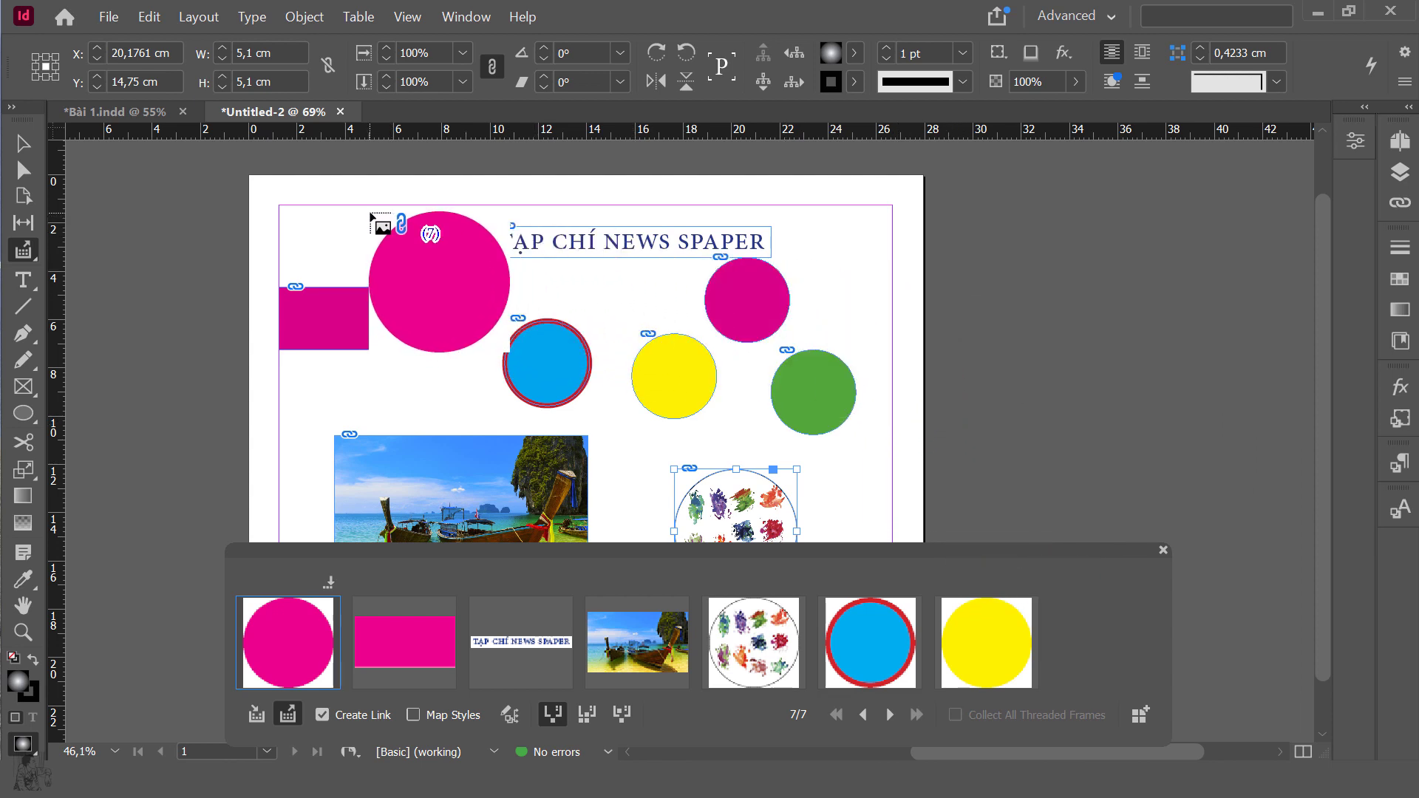
drag(369, 212, 455, 298)
click(23, 144)
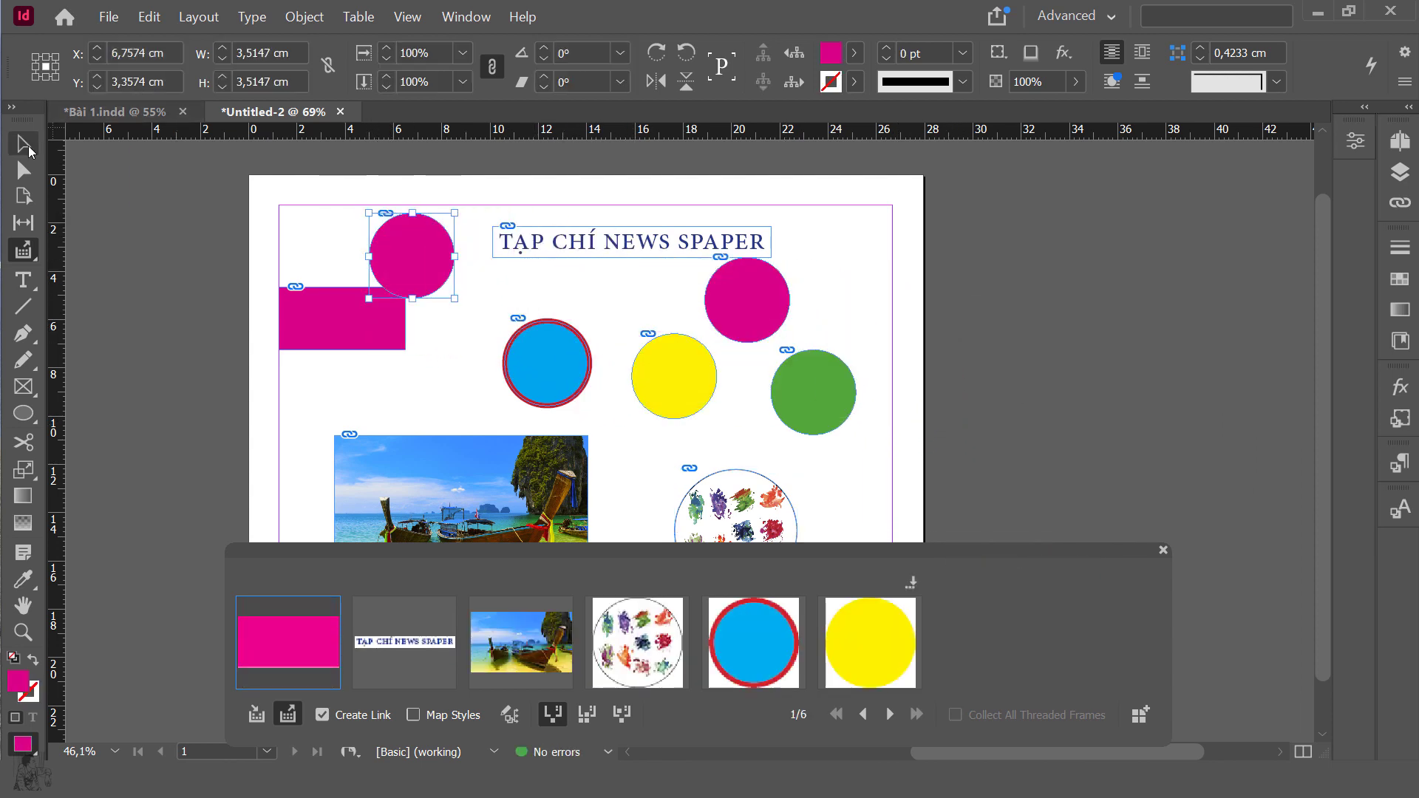
Select all the placed items on the page.
click(965, 256)
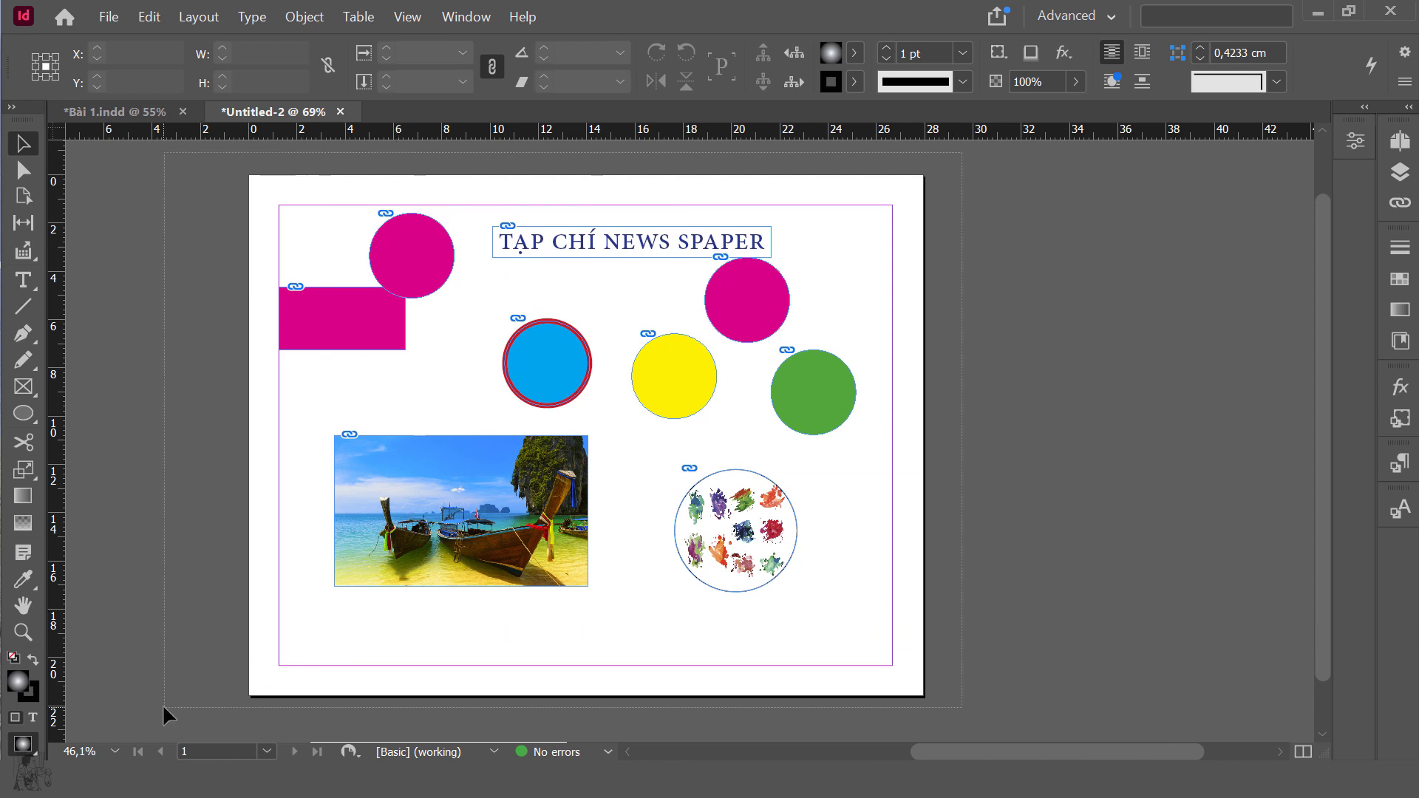
key(ctrl+a)
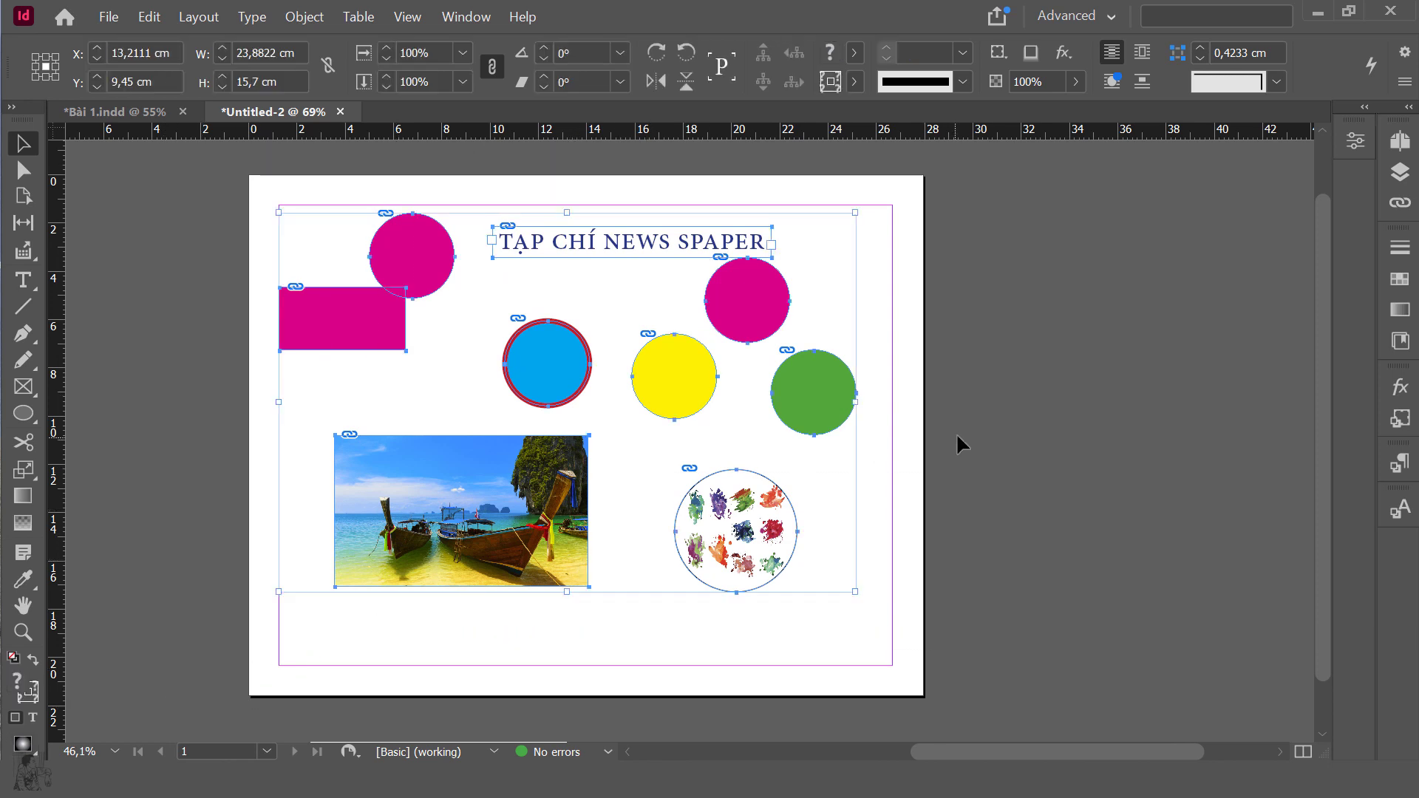